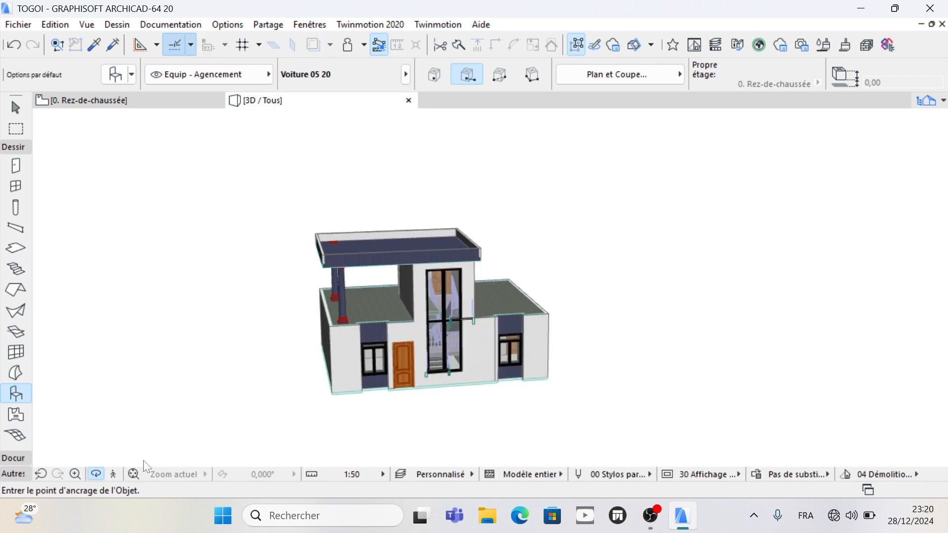
- In the Rez-de-chaussée floor plan, draw a horizontal 2D line outward from the building's lower-right exterior corner
click(161, 104)
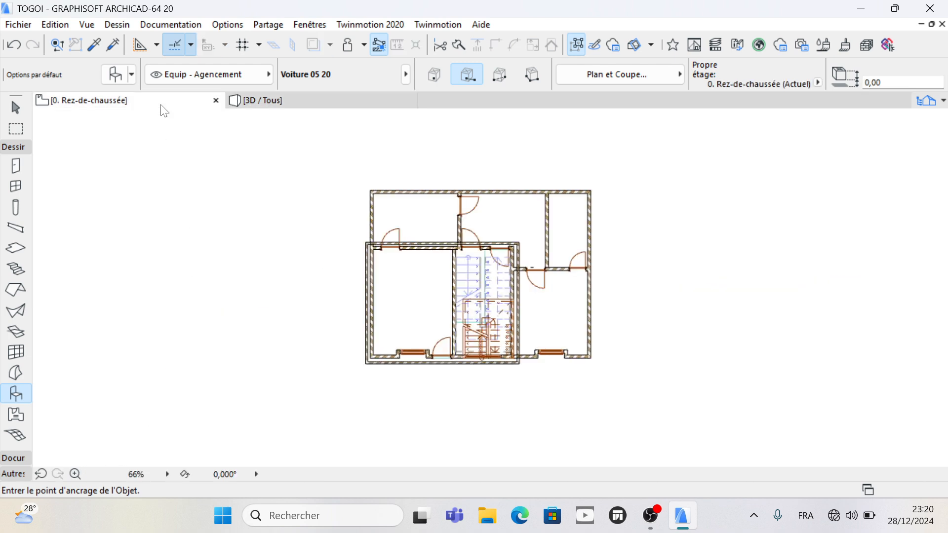
click(14, 147)
click(13, 163)
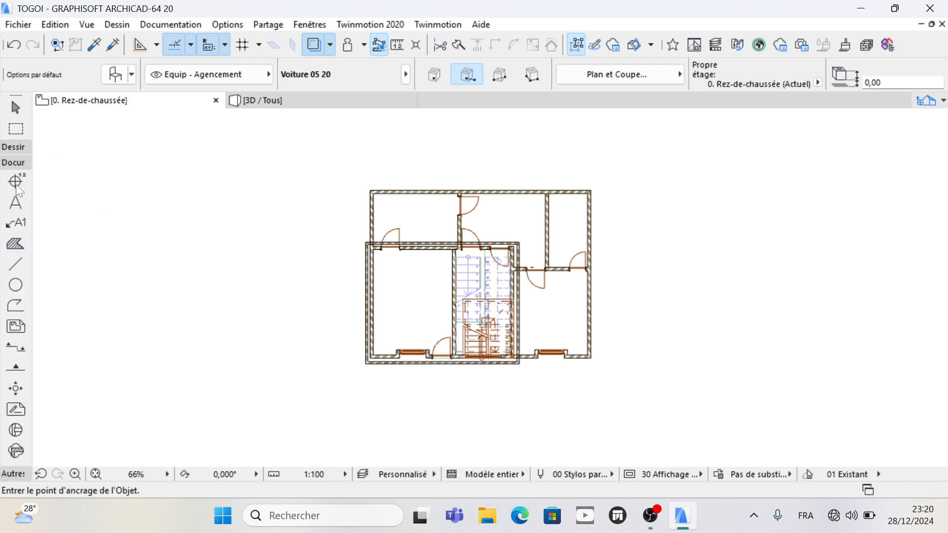
click(15, 264)
scroll(590, 357, up, 5)
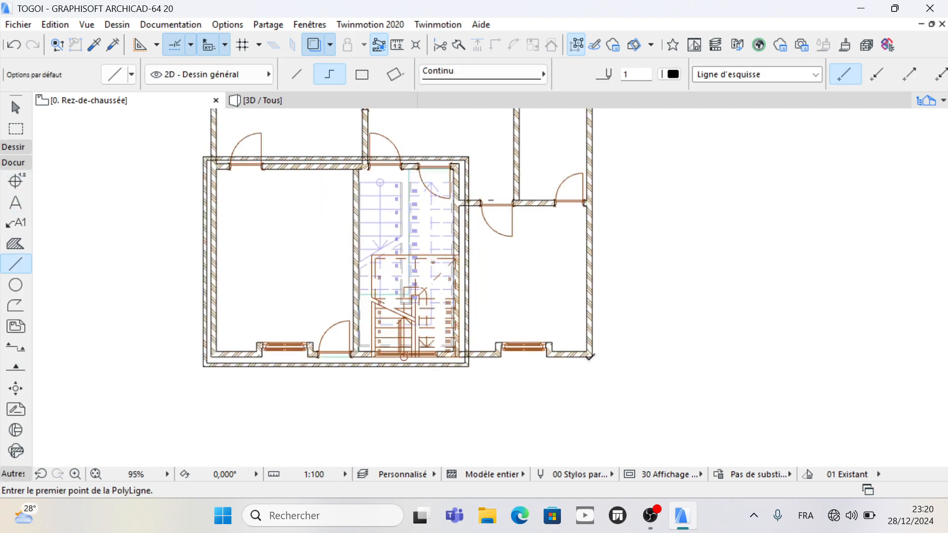
click(593, 355)
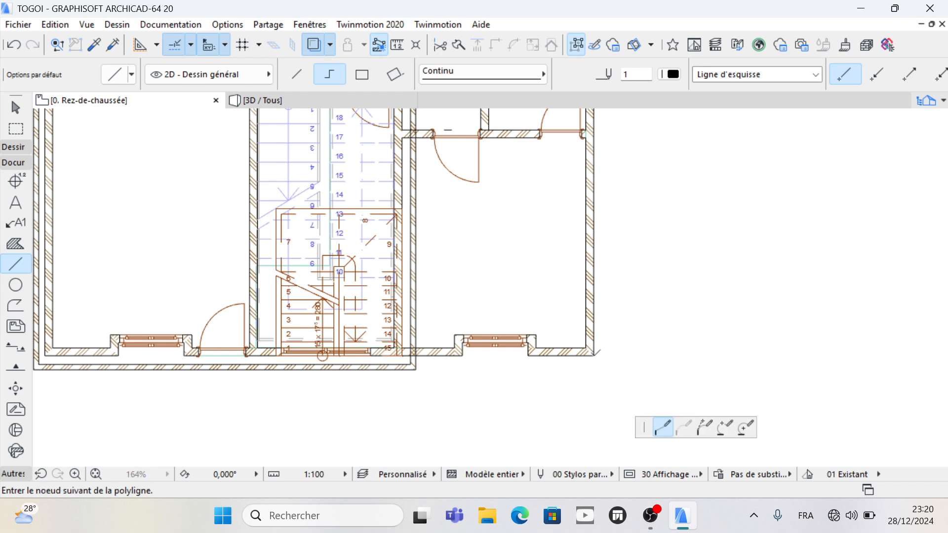
click(844, 356)
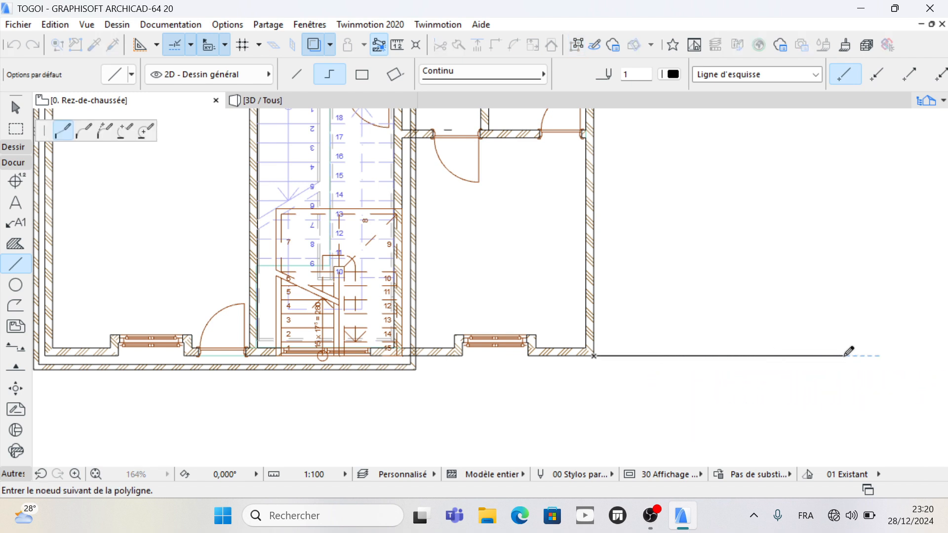
click(844, 355)
- Stretch both ends of the line horizontally so it extends well beyond both sides of the building
scroll(874, 313, down, 7)
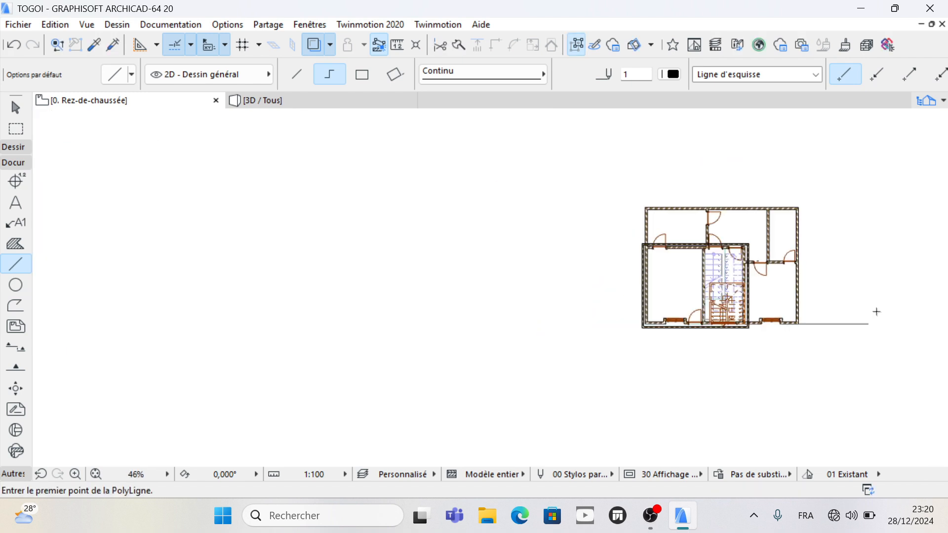
scroll(869, 312, up, 2)
scroll(765, 133, up, 2)
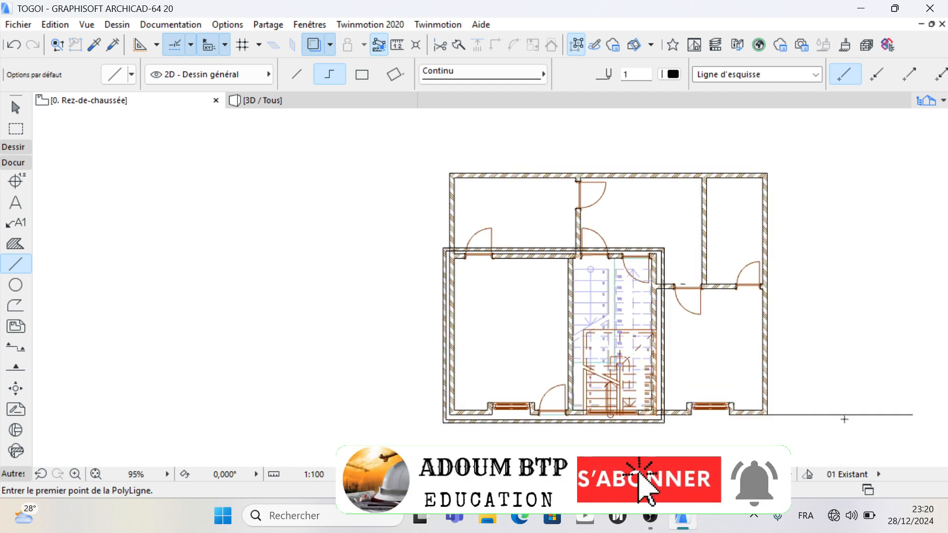
shift+click(843, 414)
scroll(677, 322, down, 2)
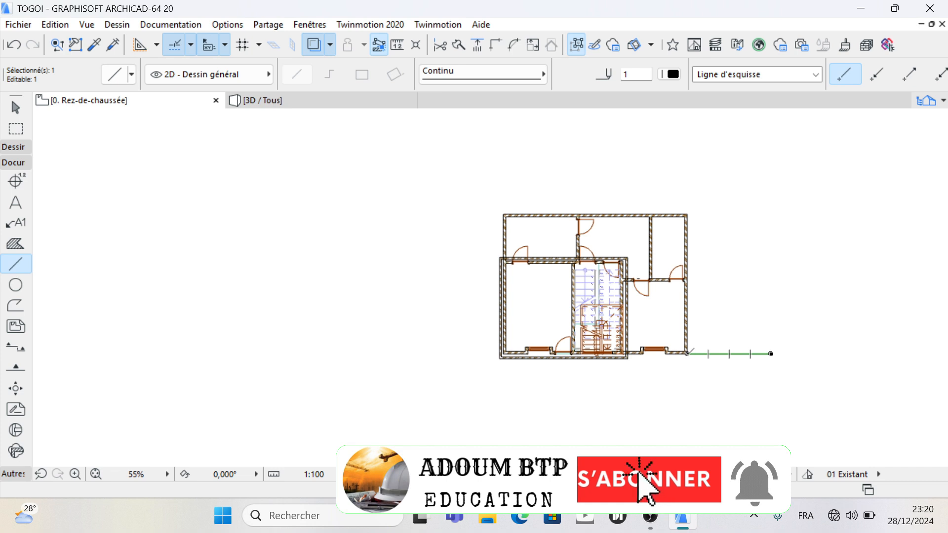
click(687, 354)
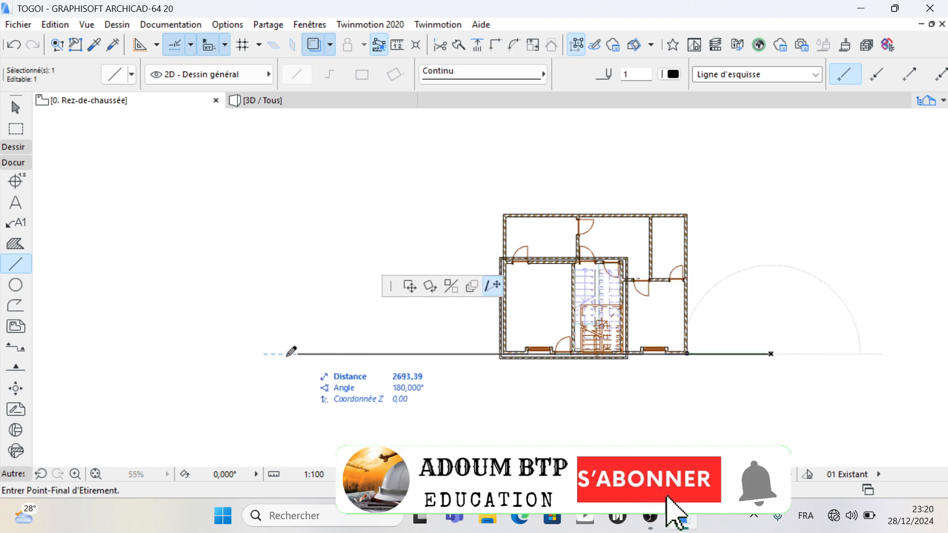
click(156, 353)
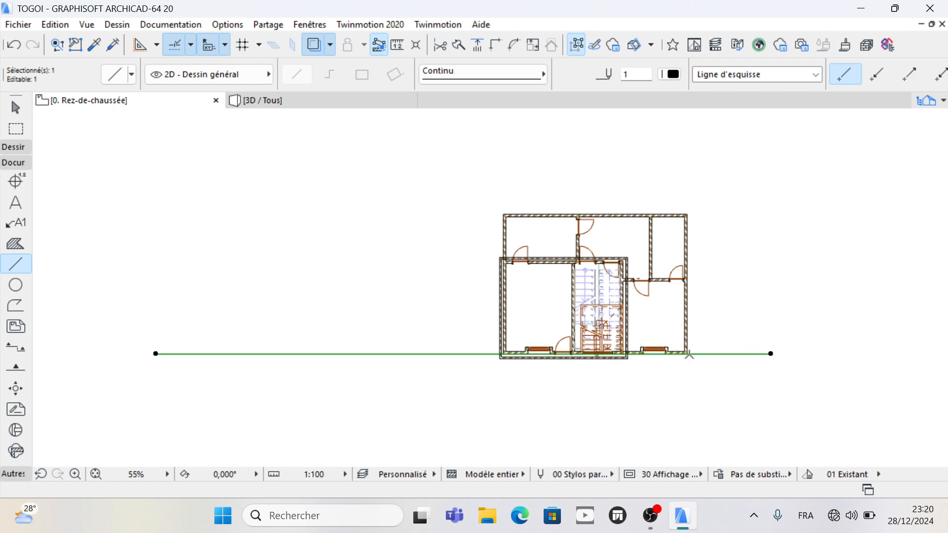
scroll(290, 335, down, 2)
drag(624, 347, 831, 349)
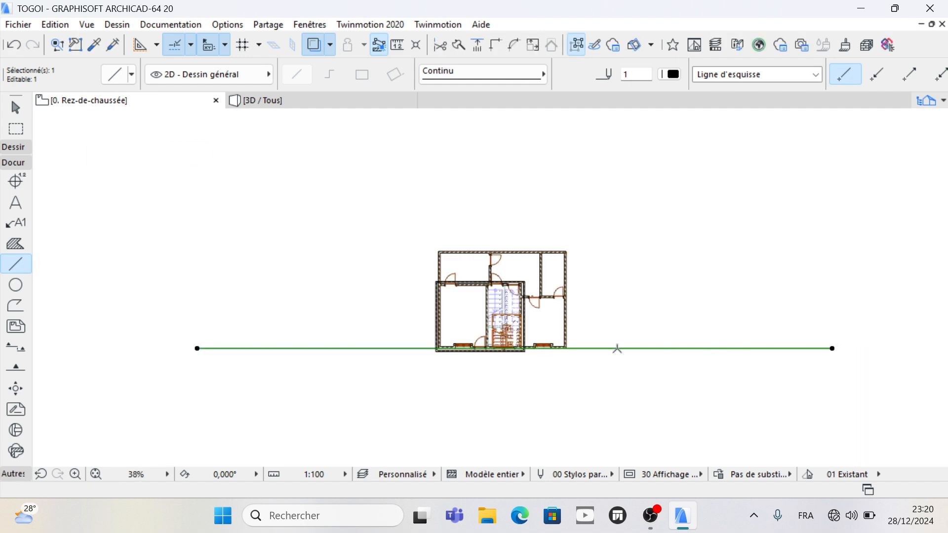
- Place a copy of the long horizontal line 100 below the original, at a 90° angle
scroll(595, 351, up, 1)
click(595, 347)
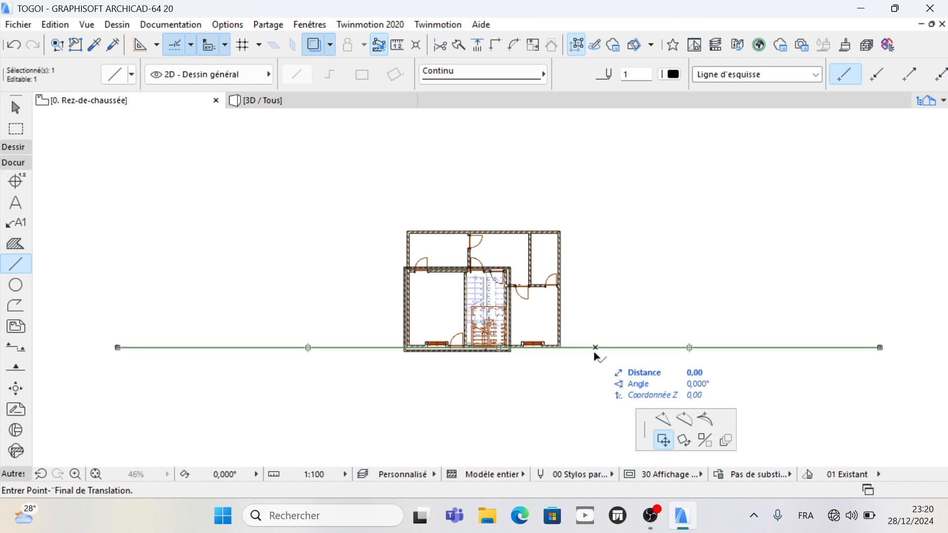
key(ctrl)
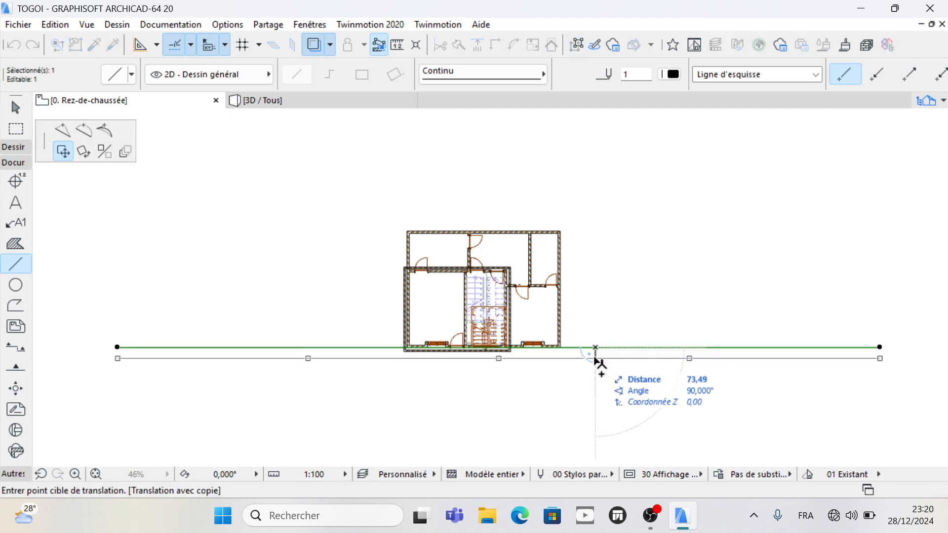
text(1)
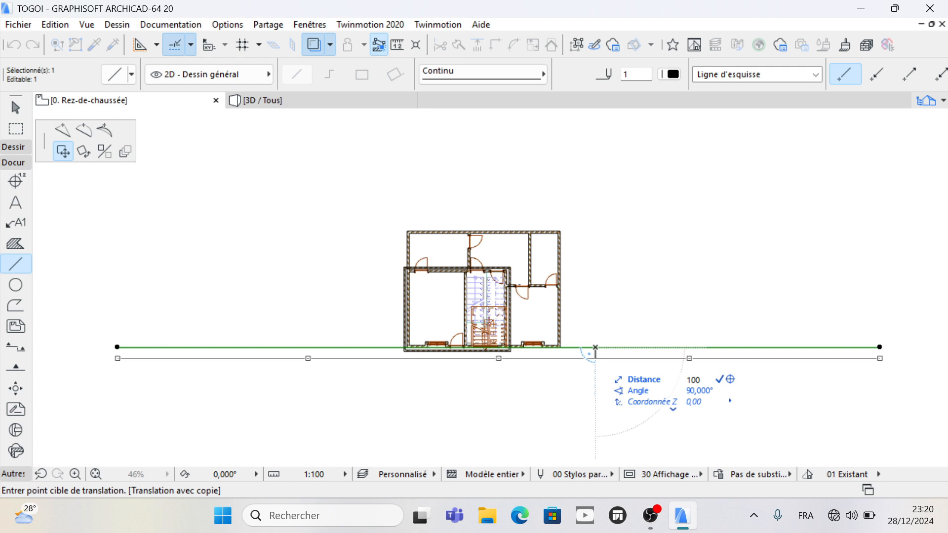
text(00)
key(Return)
- Place a copy of the second line 610 below it, at a 90° angle
click(594, 363)
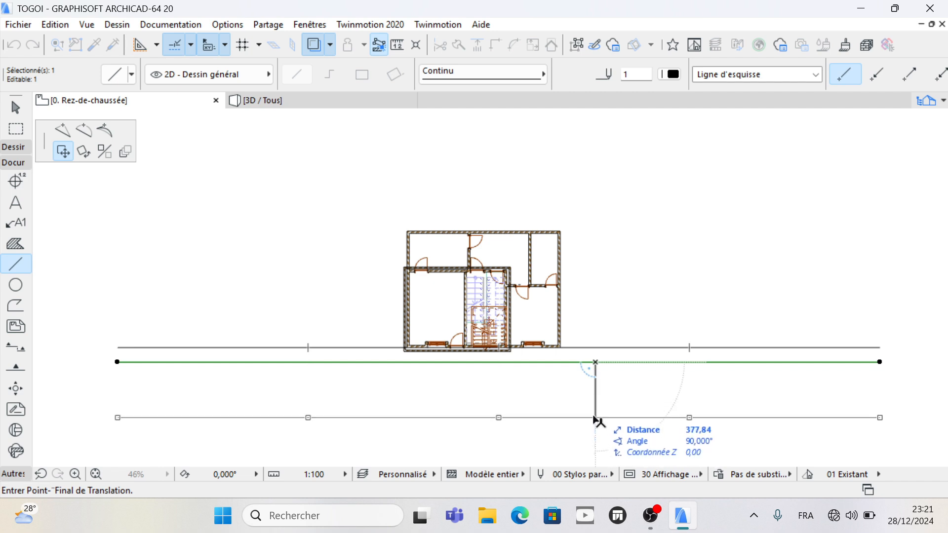
key(ctrl)
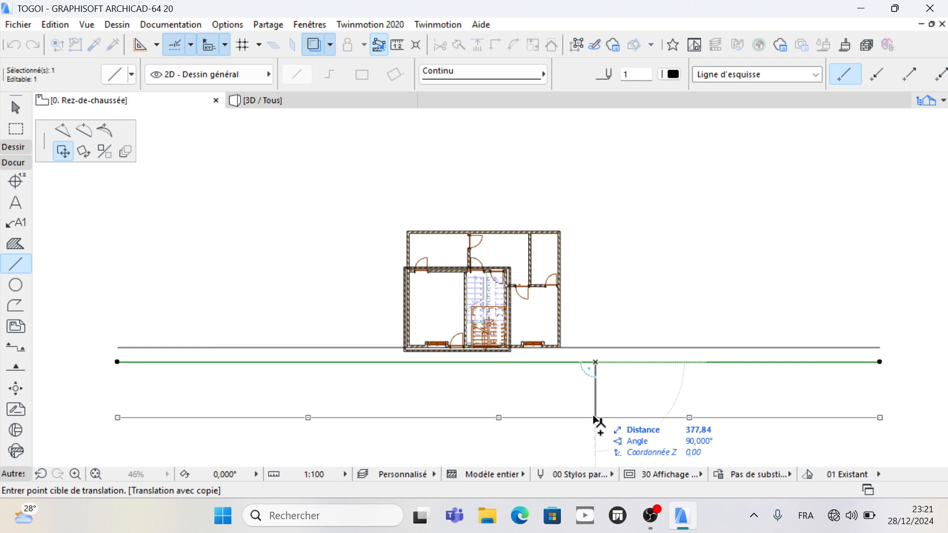
text(61)
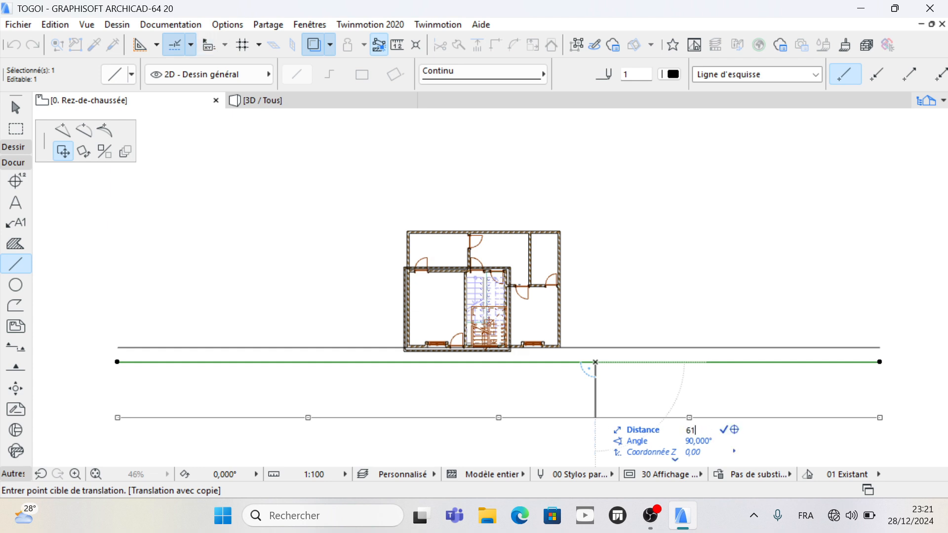
text(0)
key(Return)
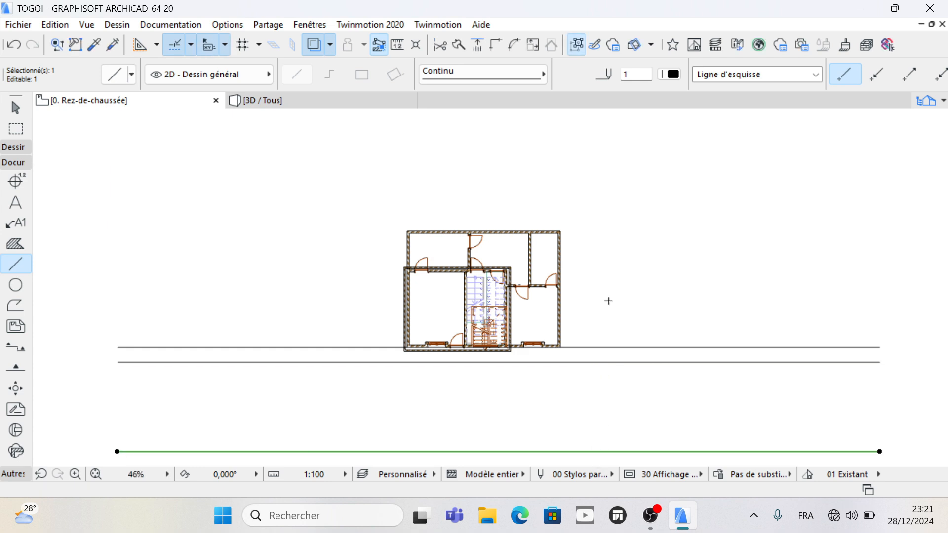
- Try to move the lowest line 100 farther down without copying it, and undo the move
scroll(608, 301, down, 1)
scroll(612, 268, down, 1)
scroll(624, 408, up, 1)
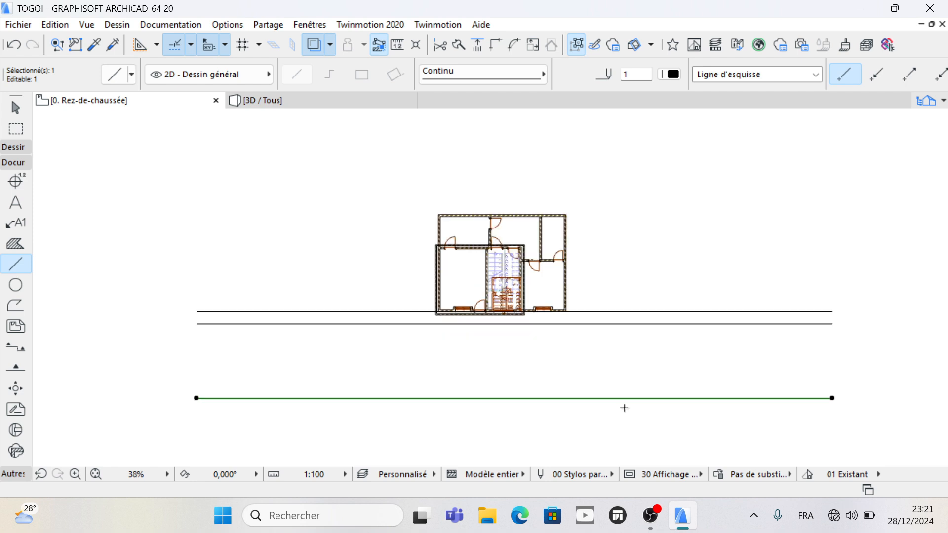
click(624, 398)
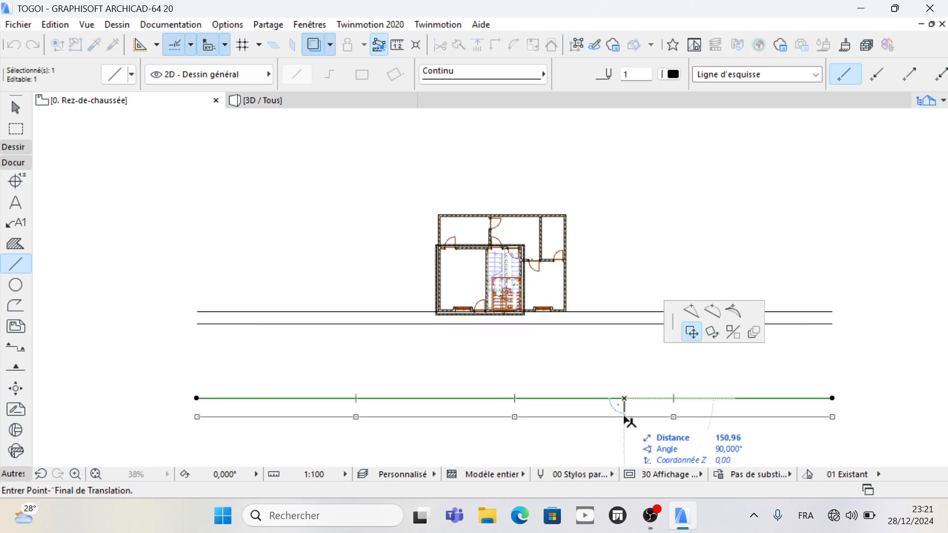
text(10)
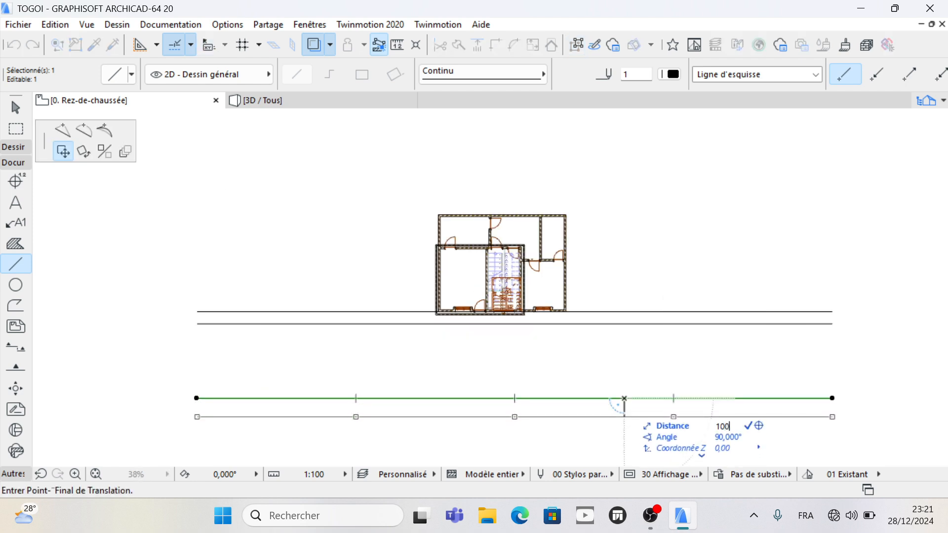
key(Return)
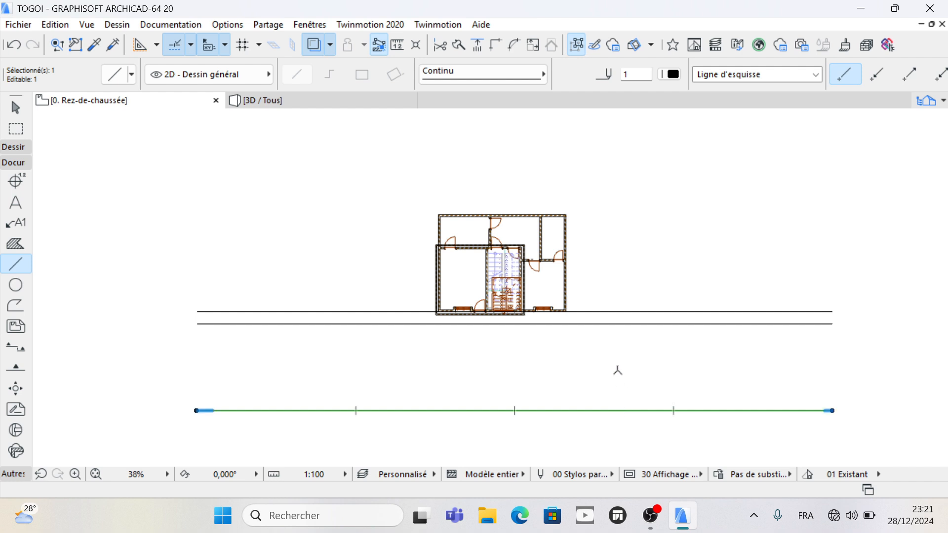
scroll(618, 322, down, 2)
scroll(616, 360, up, 1)
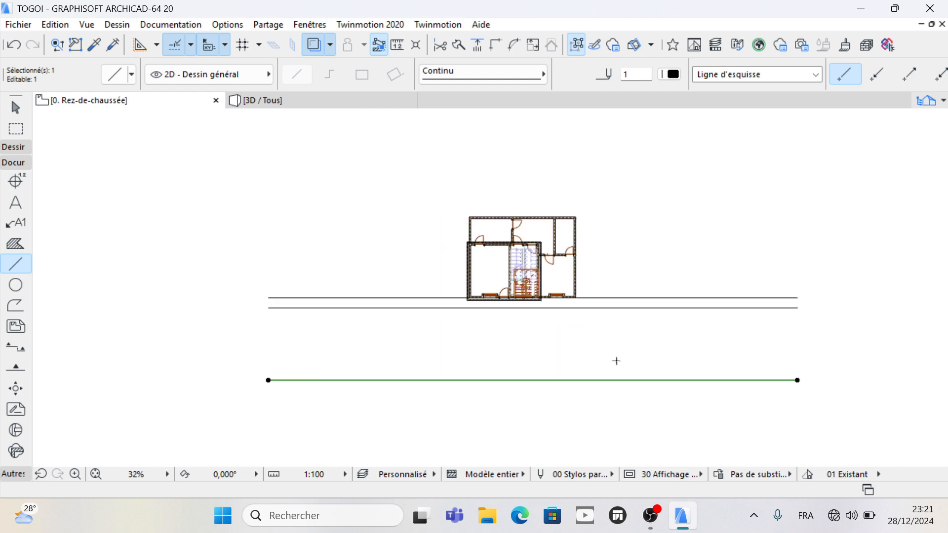
key(ctrl+z)
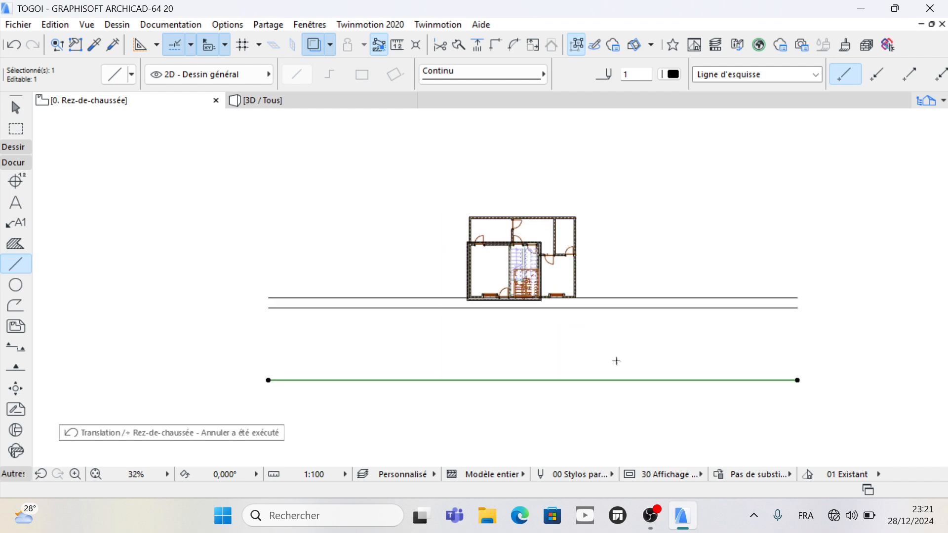
- Place a copy of the lowest line 100 below it to form a second pair of lines, and clear the selection
click(620, 370)
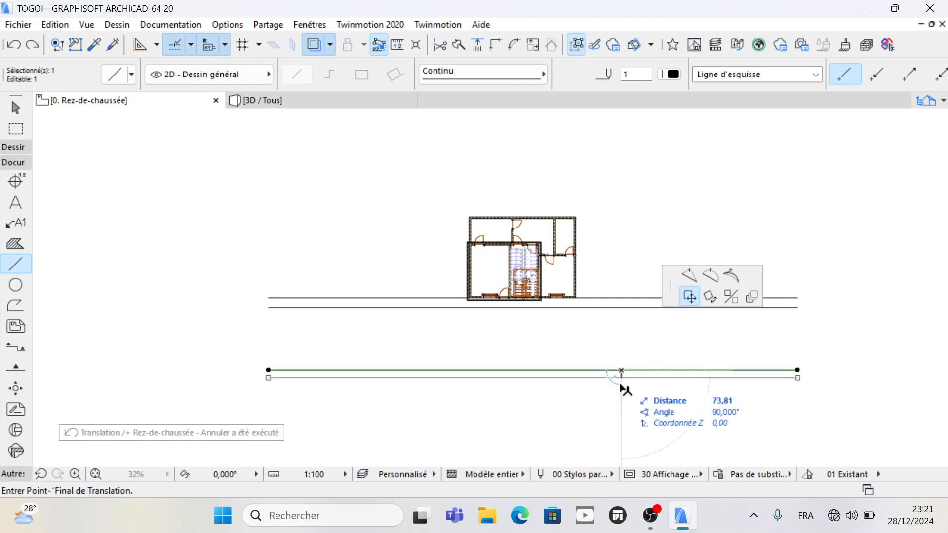
key(ctrl)
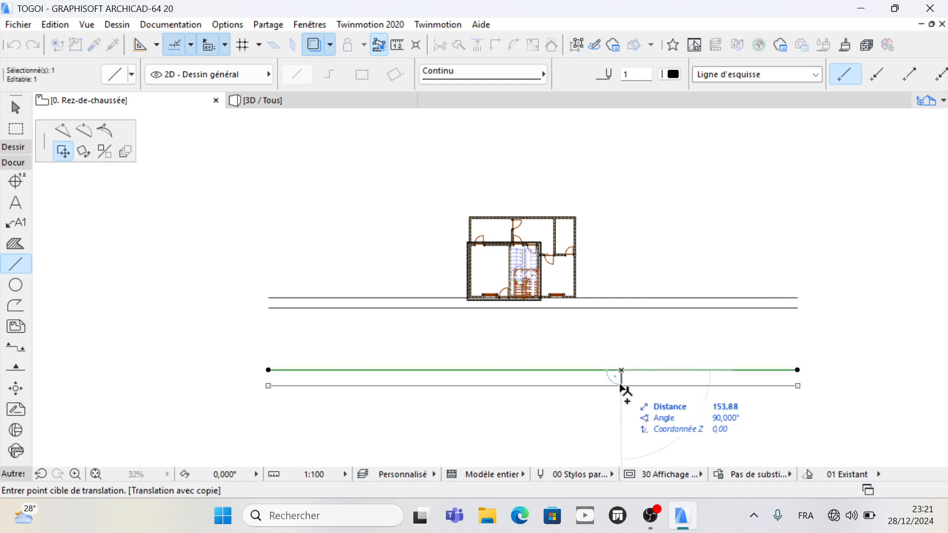
text(100,00)
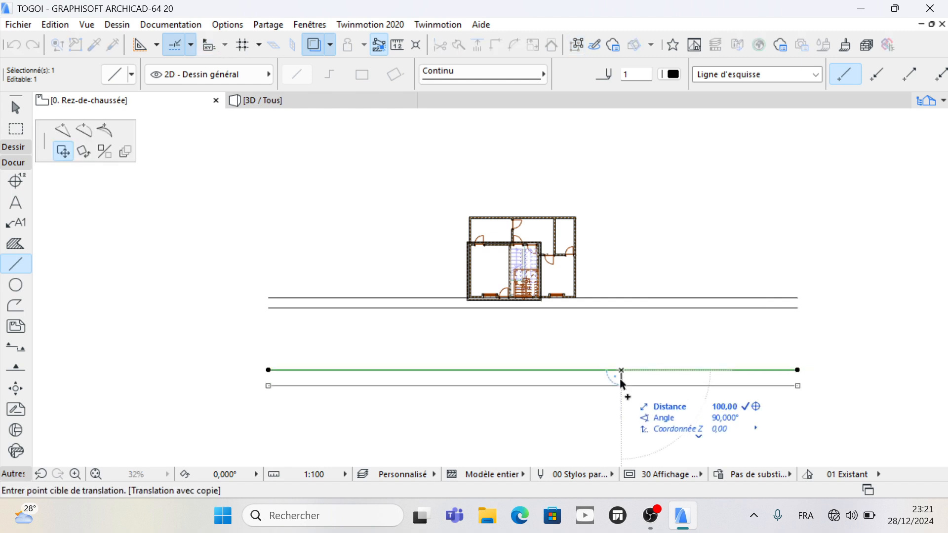
key(Return)
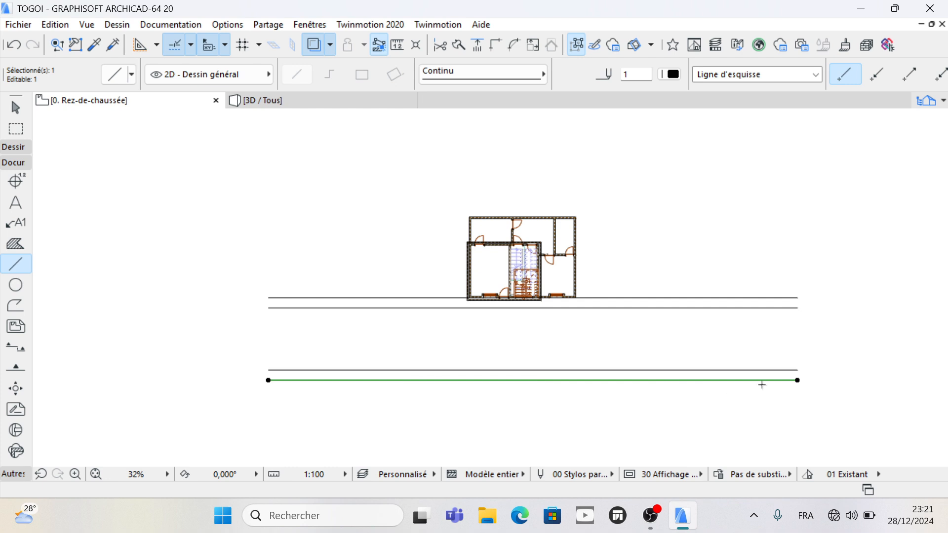
scroll(761, 385, up, 2)
key(Escape)
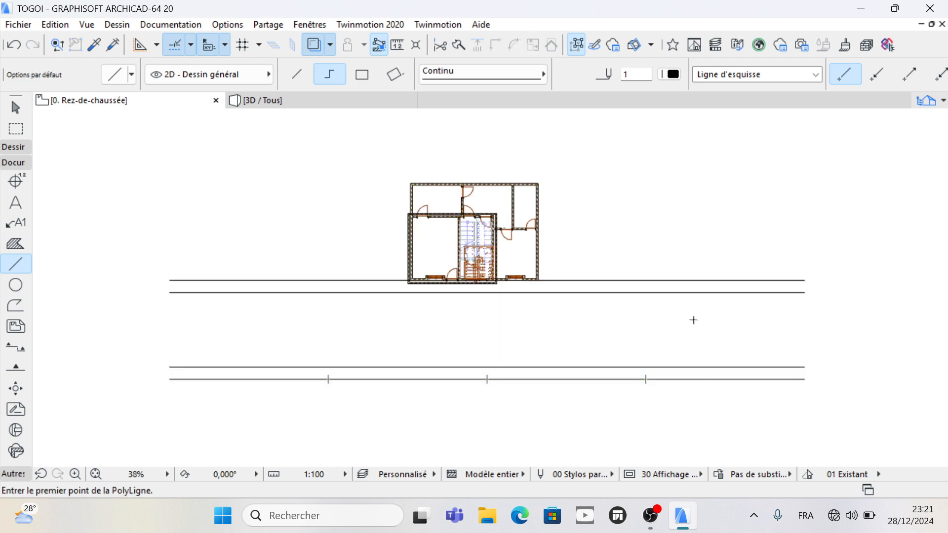
- In the slab default settings, apply the Sol - Parquets 03 surface to all faces and unlink the surface overrides
scroll(822, 327, down, 2)
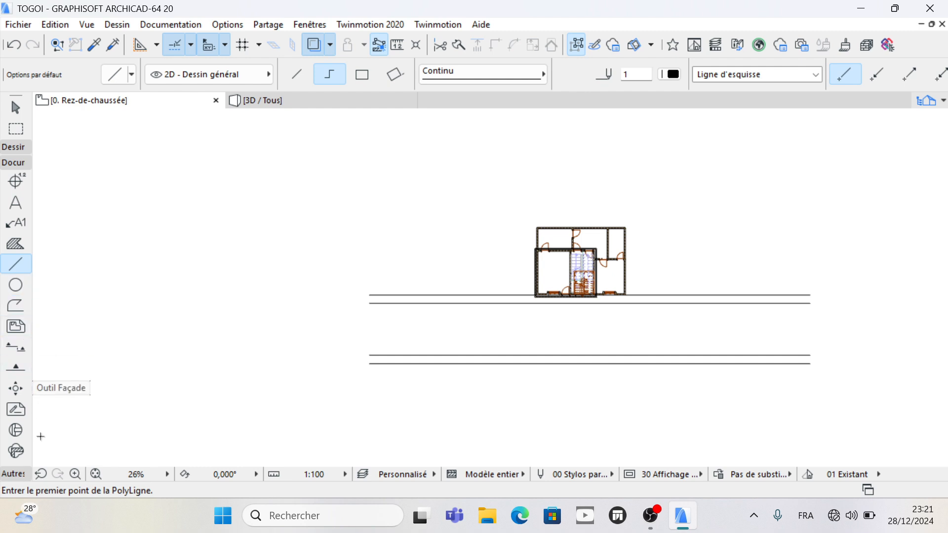
click(12, 147)
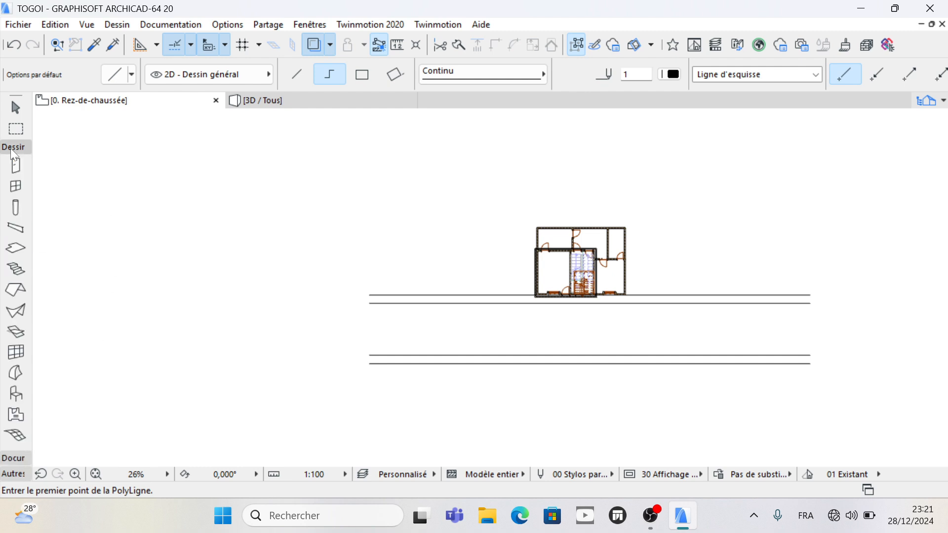
click(17, 249)
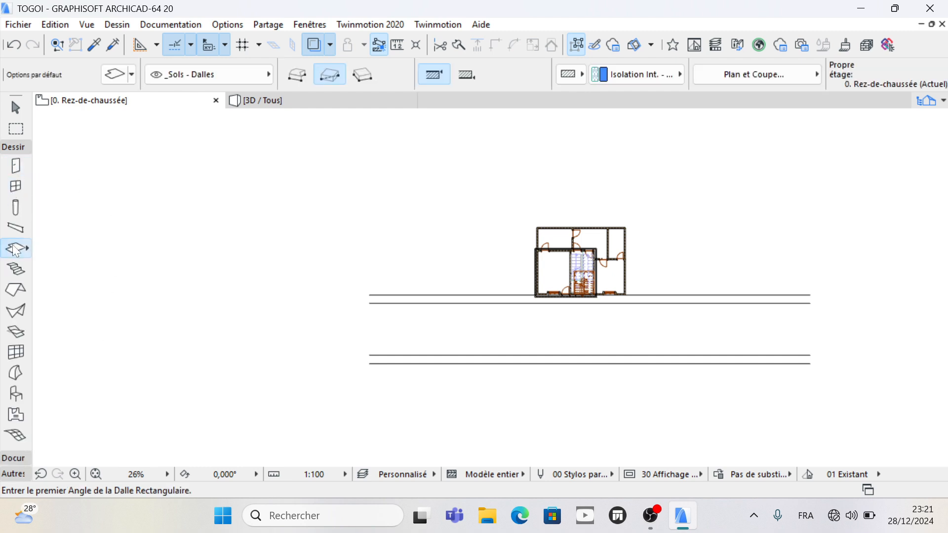
double_click(17, 249)
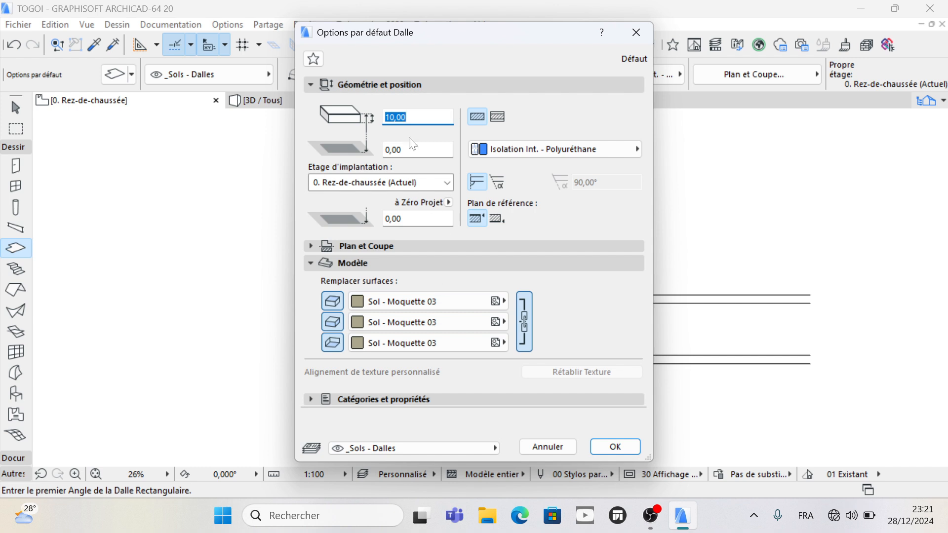
click(399, 150)
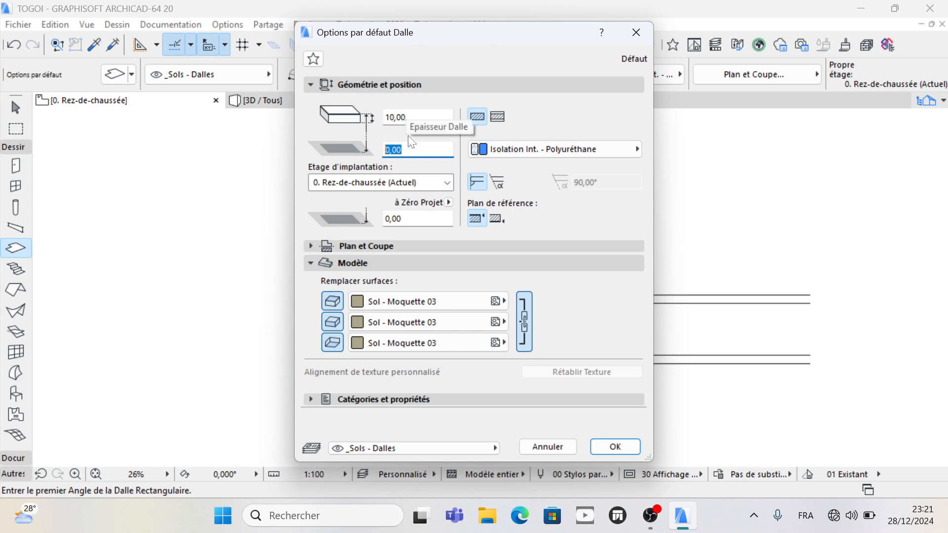
click(434, 302)
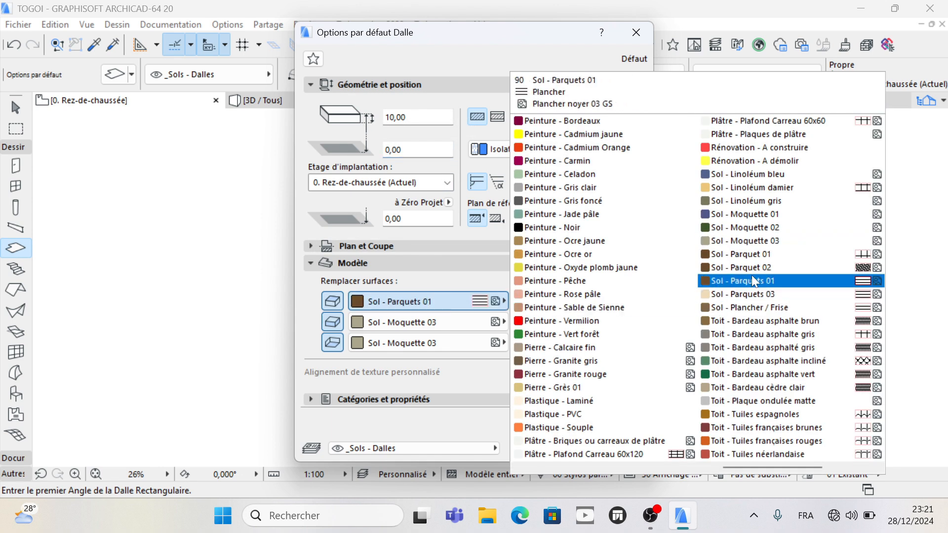
click(758, 294)
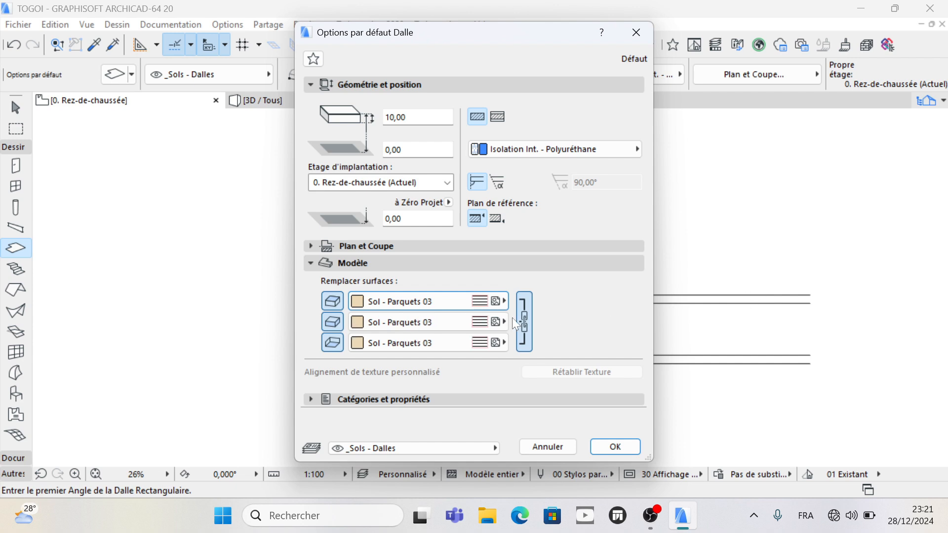
click(524, 322)
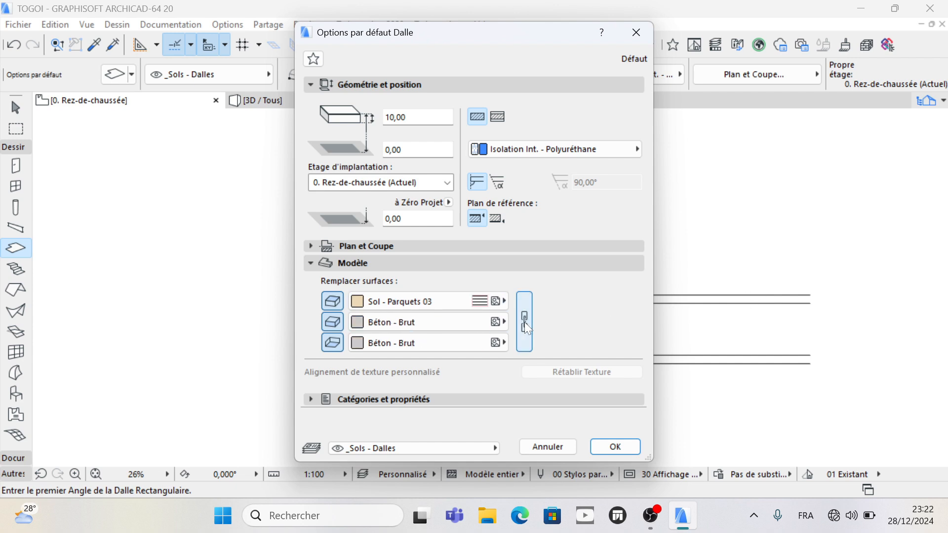
- Set the default slab's top surface to Sol - Moquette 03, keep Béton - Brut on the other faces, and accept the settings
click(413, 323)
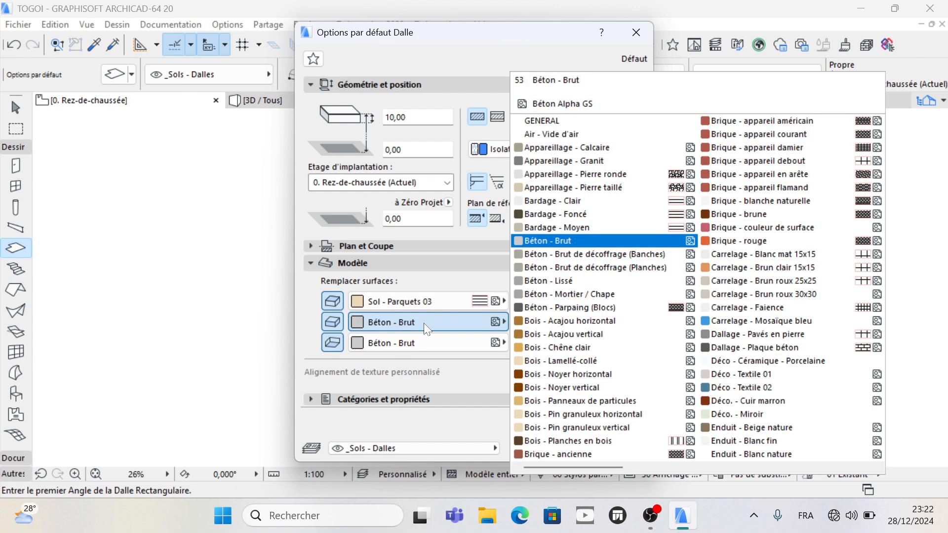
click(398, 306)
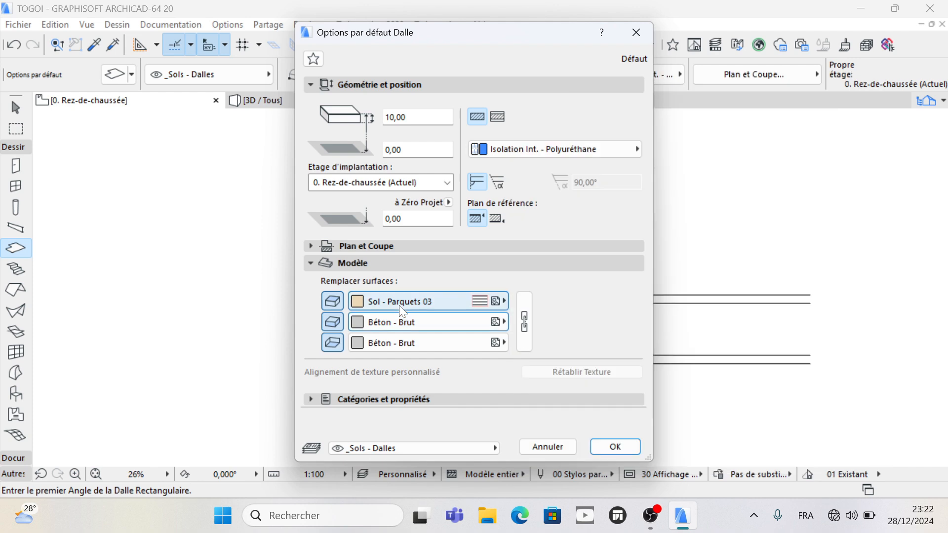
click(399, 305)
click(718, 307)
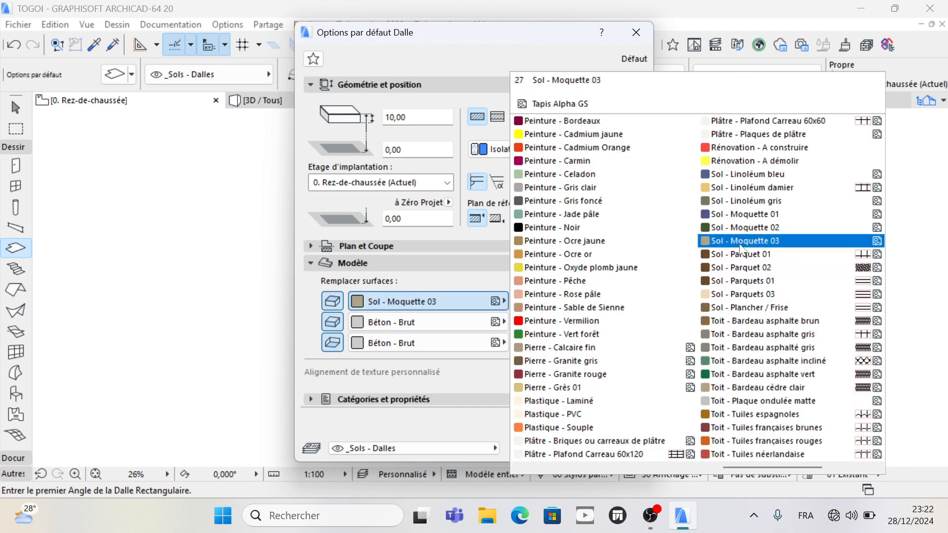
click(784, 242)
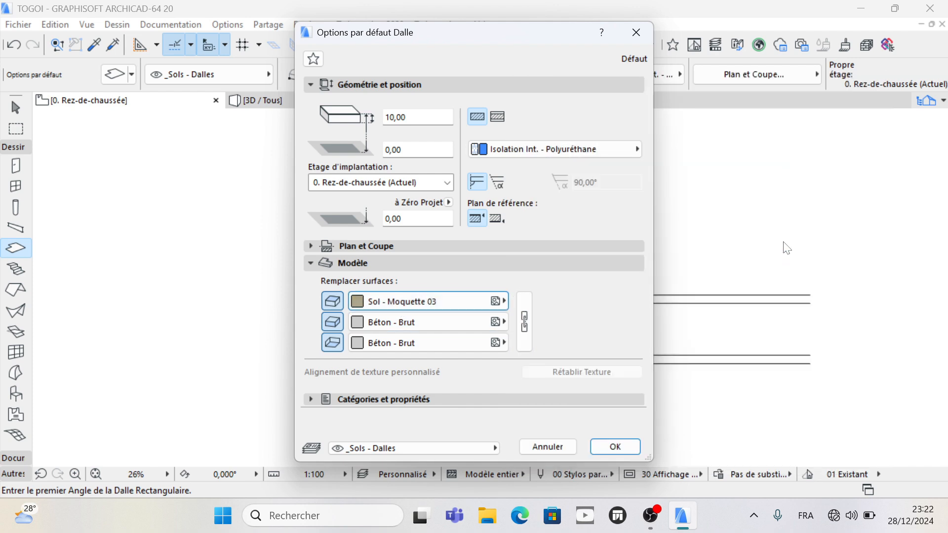
click(611, 445)
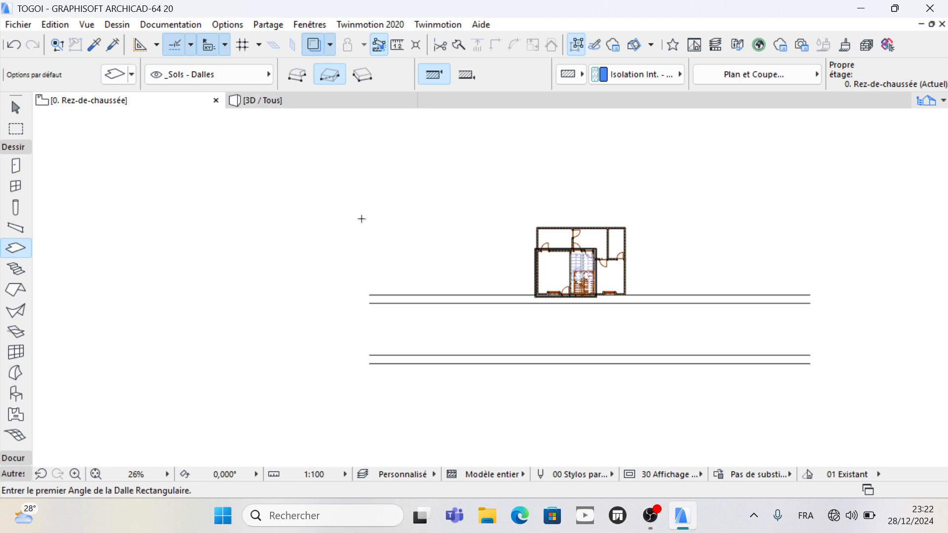
- Draw two rectangular slabs in front of the house, each filling the full length between one pair of parallel lines
scroll(383, 307, up, 4)
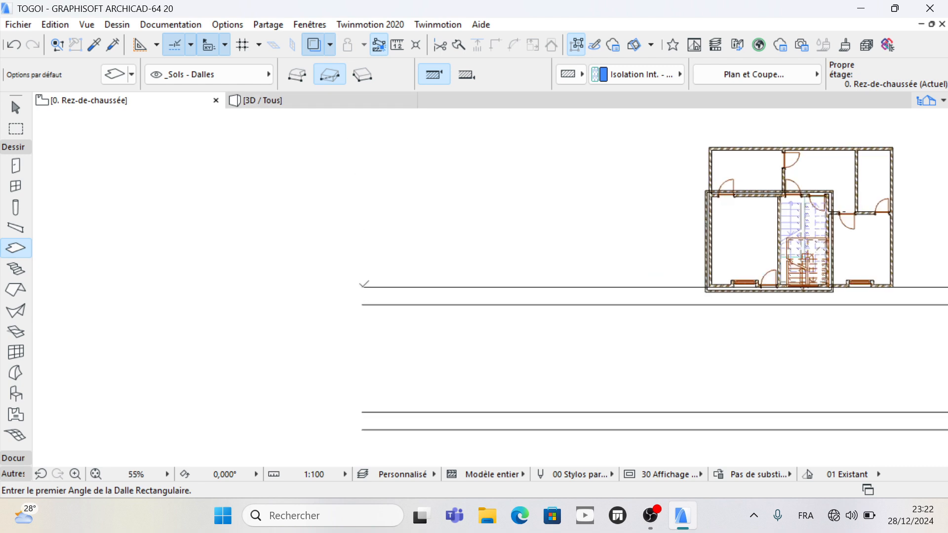
click(362, 287)
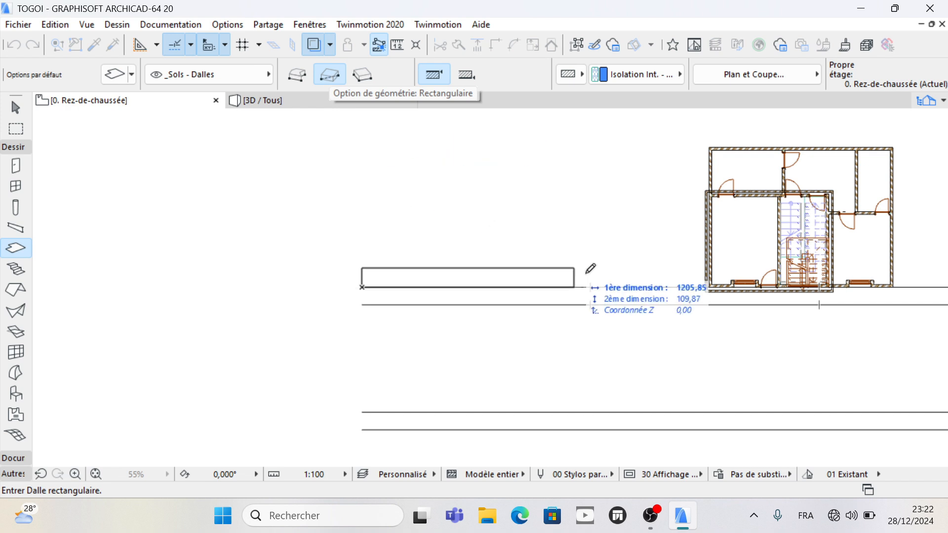
scroll(155, 278, down, 3)
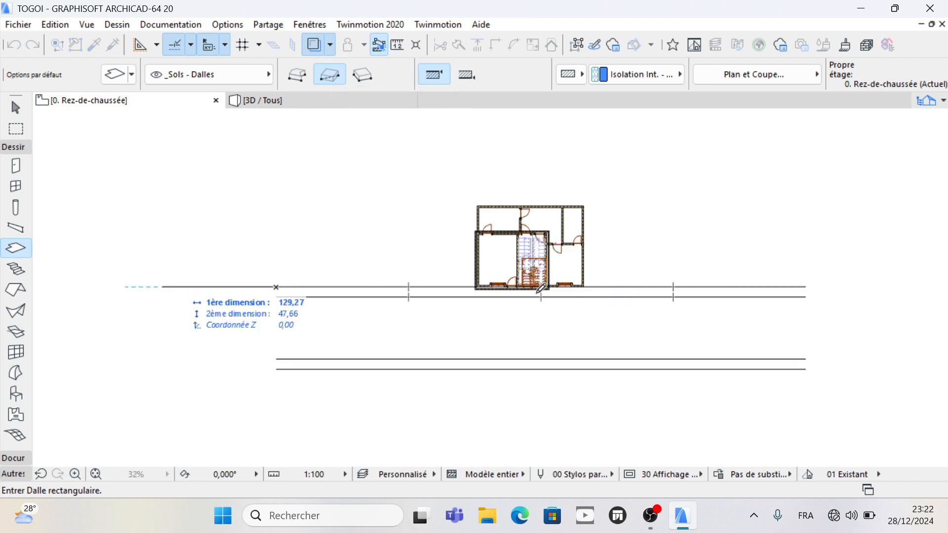
click(805, 297)
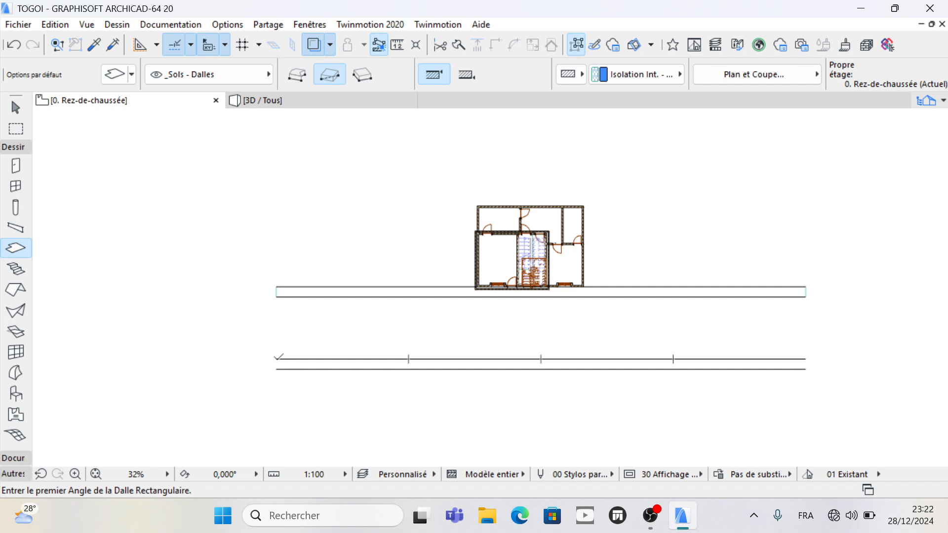
click(277, 359)
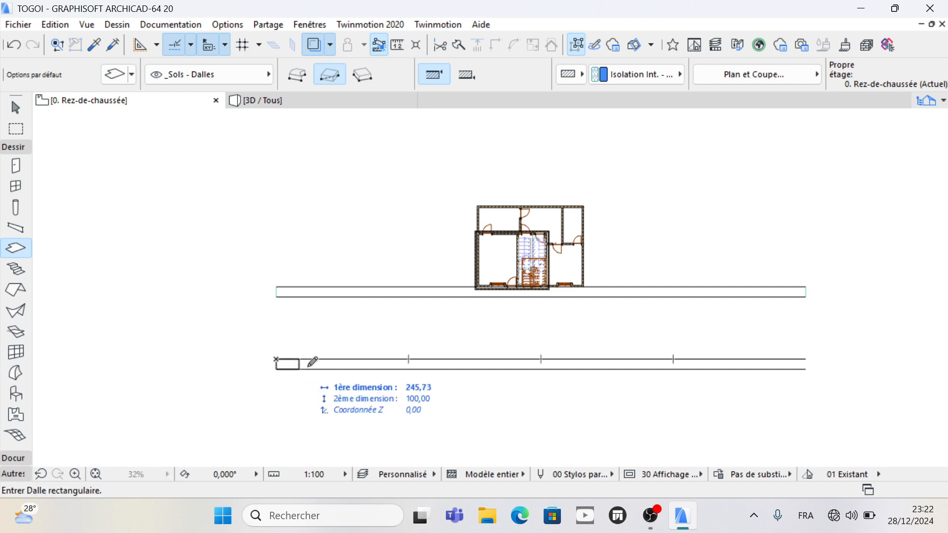
click(806, 369)
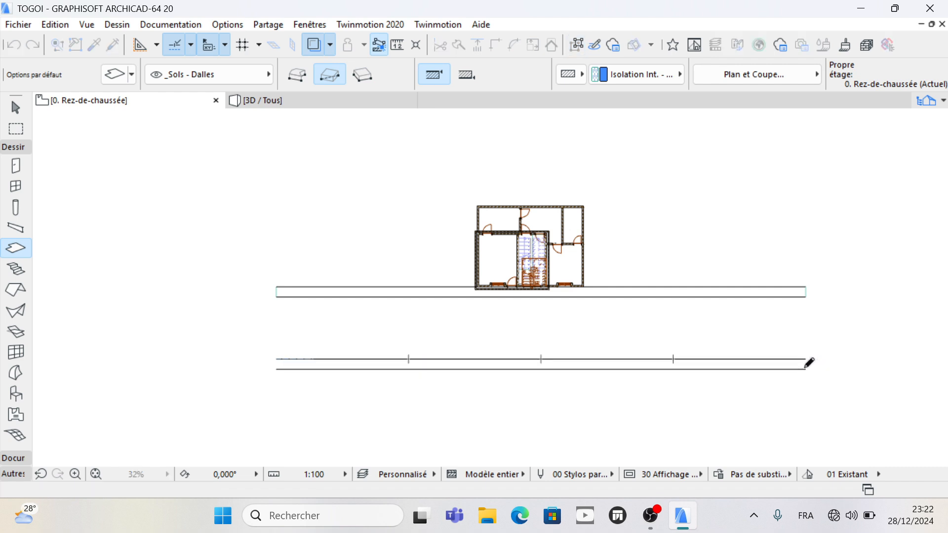
- Examine the two slab strips in front of the house in the 3D view
click(333, 101)
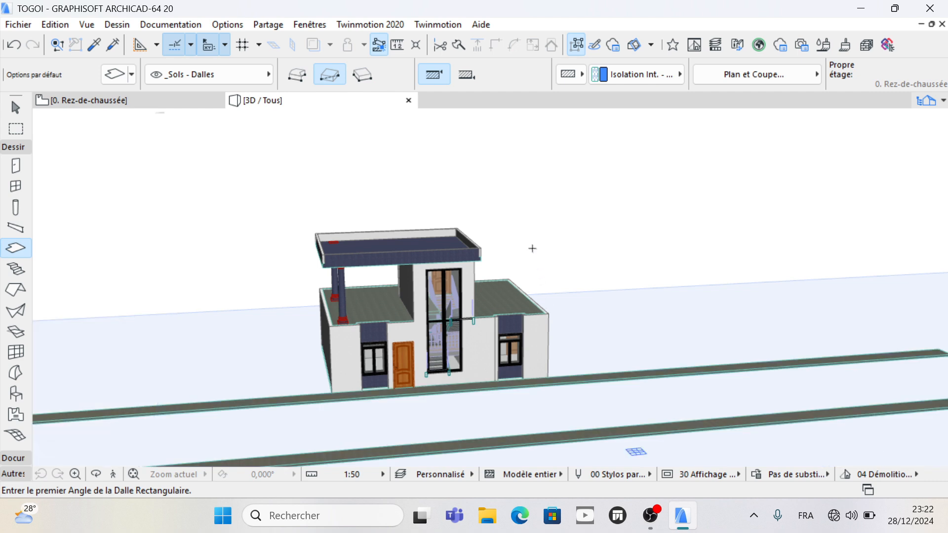
scroll(532, 248, down, 2)
scroll(492, 388, up, 4)
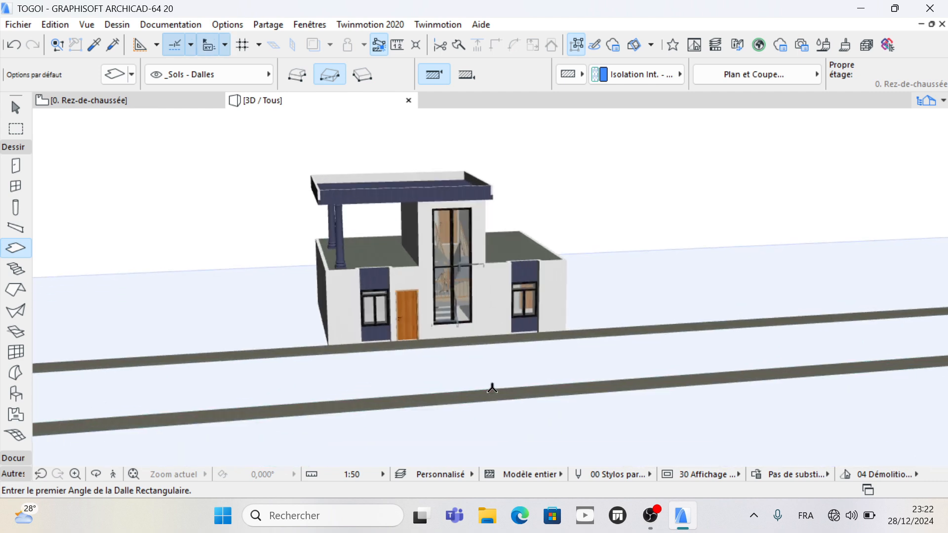
scroll(492, 388, up, 4)
scroll(600, 398, up, 2)
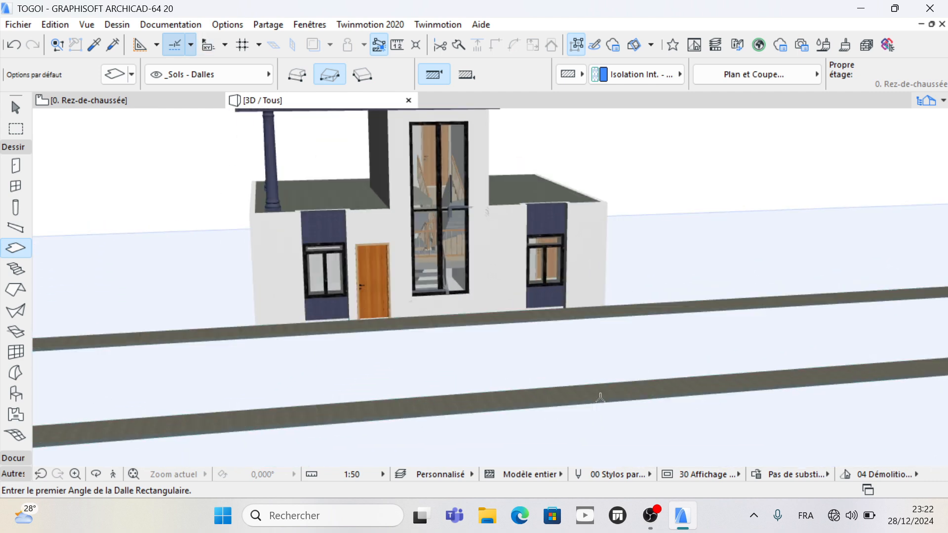
scroll(600, 397, down, 5)
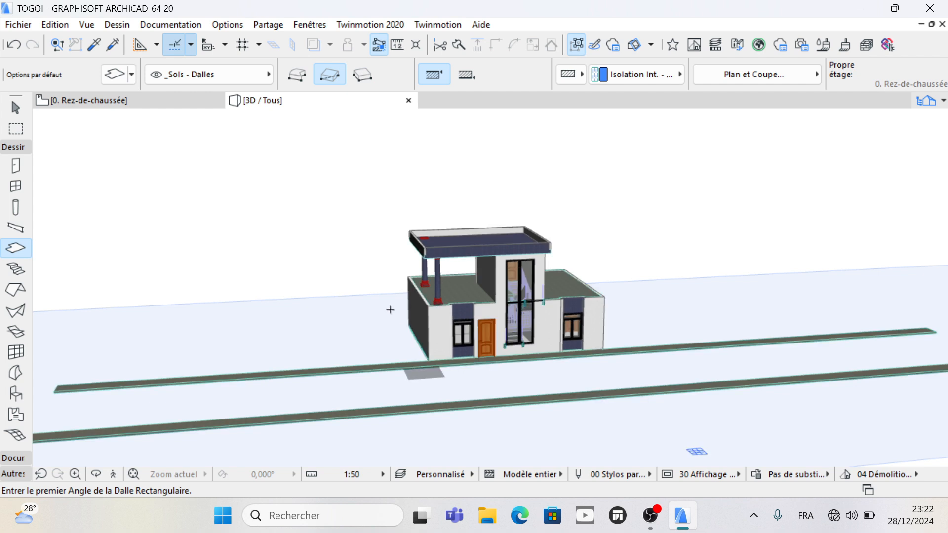
key(n)
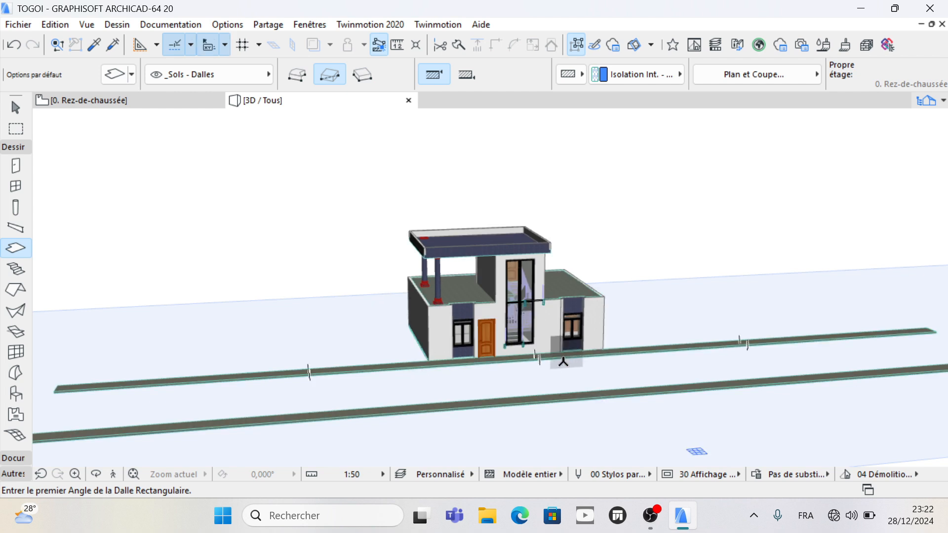
scroll(556, 380, down, 3)
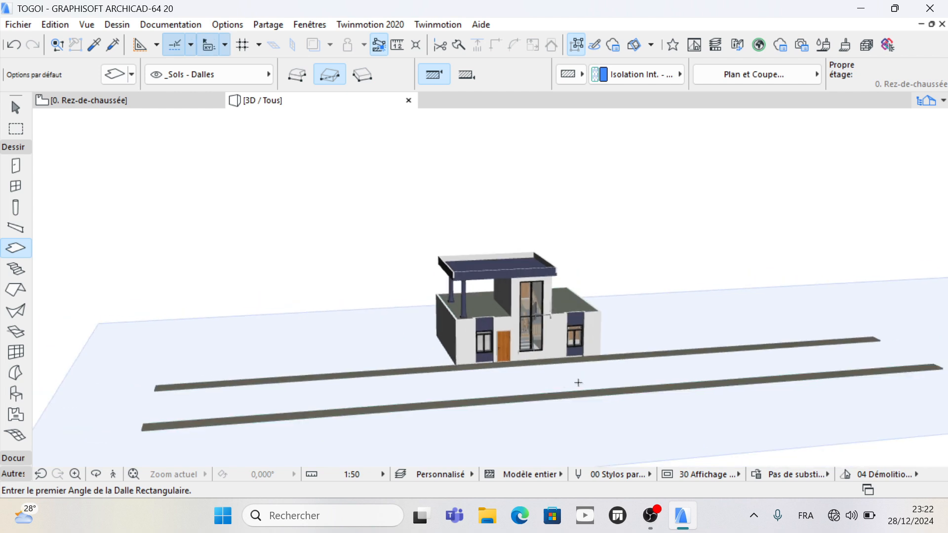
scroll(539, 327, up, 3)
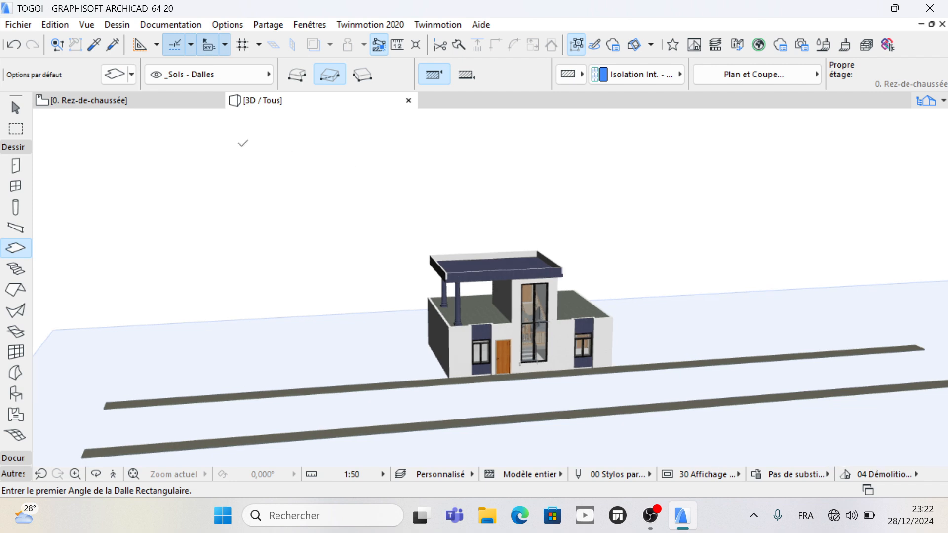
- Return to the ground-floor plan and set the Mesh tool's default height above its home storey to 10
click(143, 99)
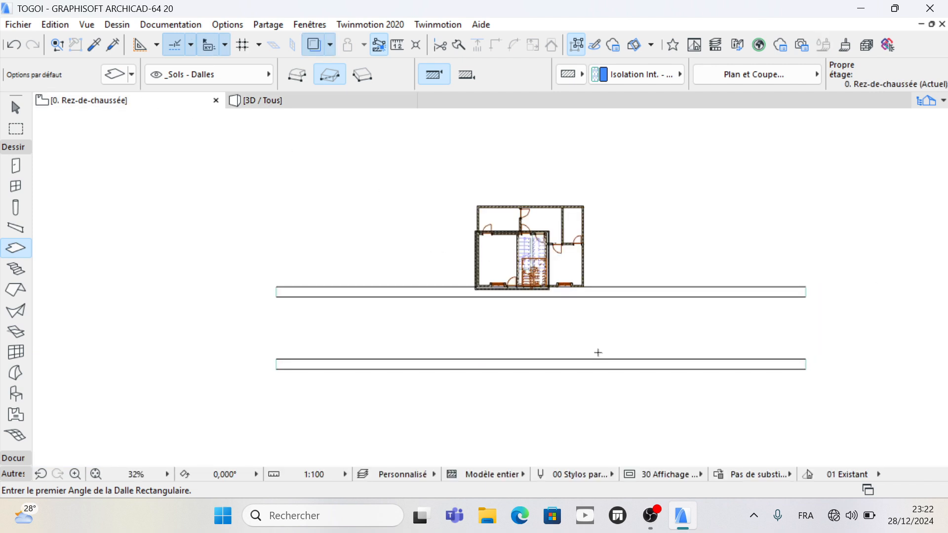
scroll(852, 336, up, 1)
scroll(789, 322, down, 2)
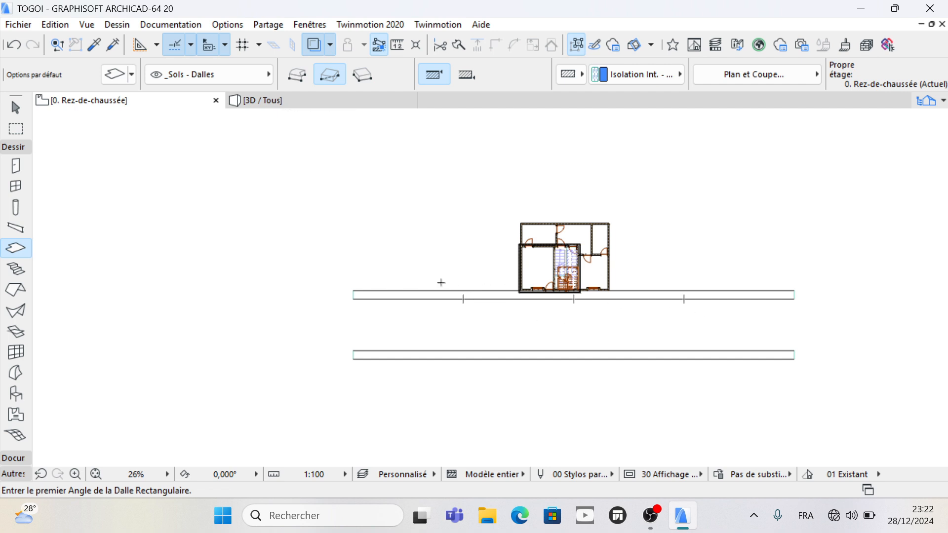
scroll(645, 312, up, 1)
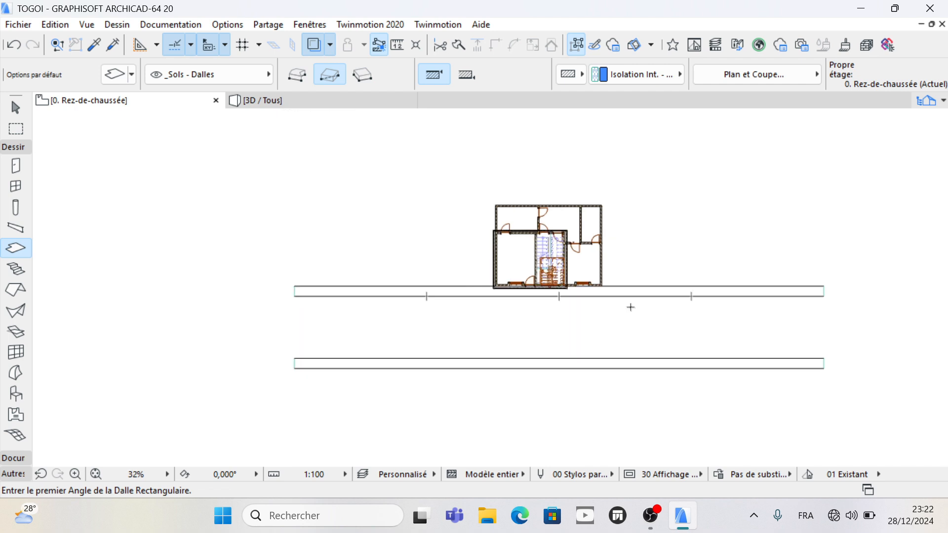
click(20, 435)
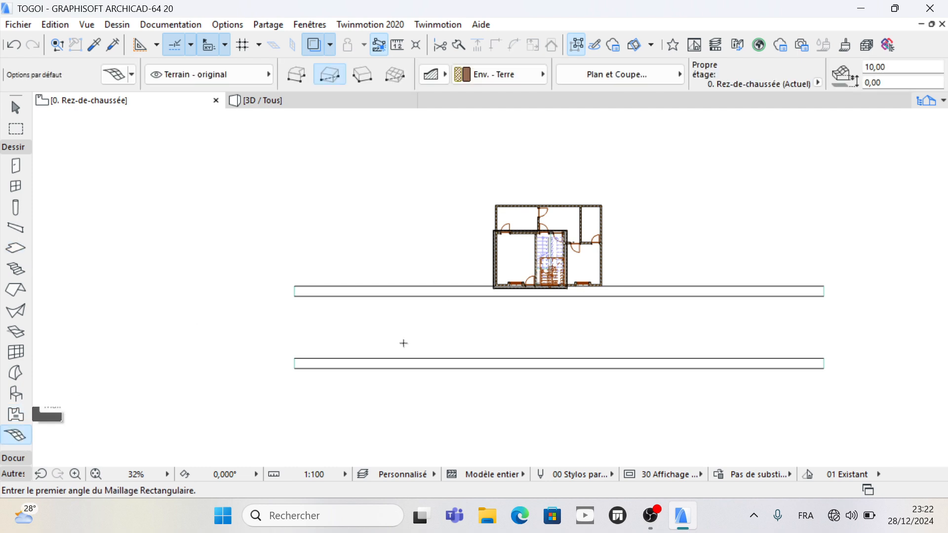
click(118, 74)
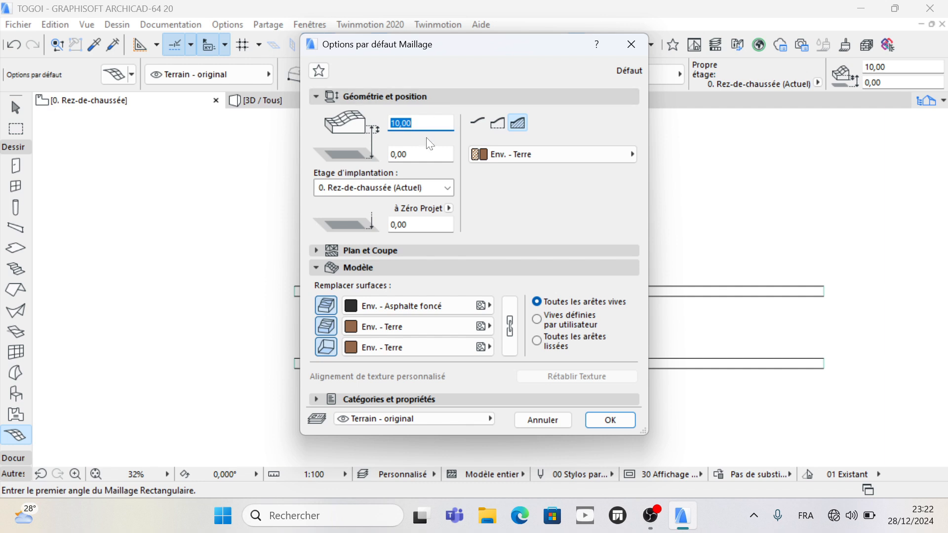
key(Tab)
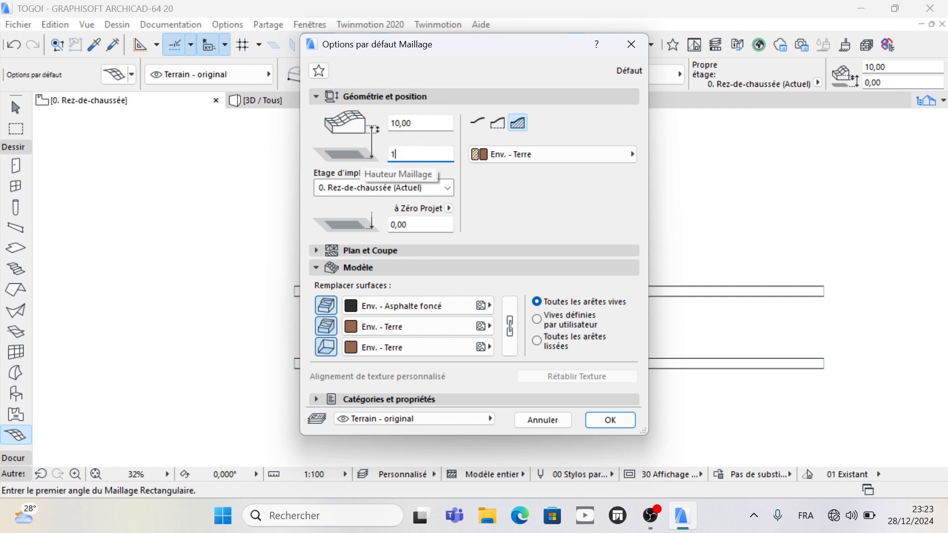
text(10)
- Set the default mesh's top surface to Env. - Asphalte foncé and accept the mesh settings
click(412, 307)
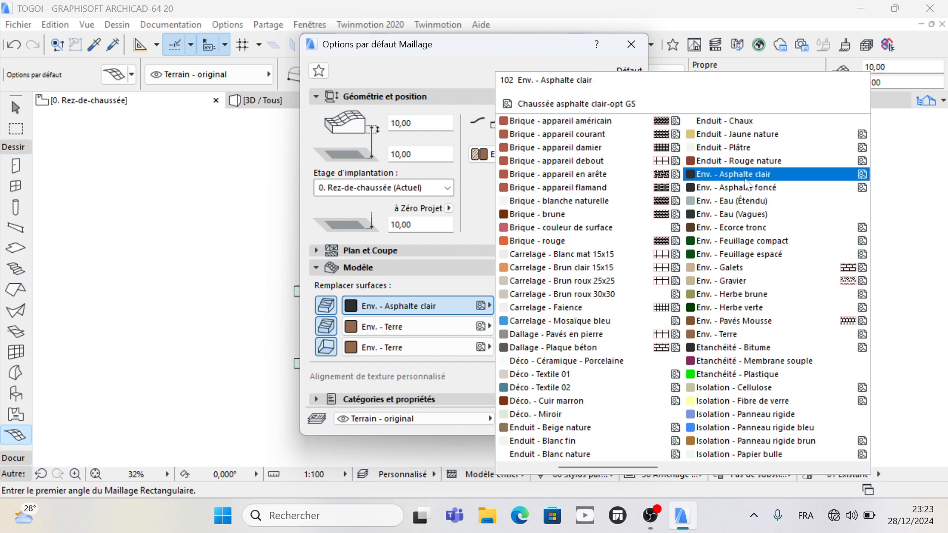
click(745, 179)
click(446, 304)
click(733, 185)
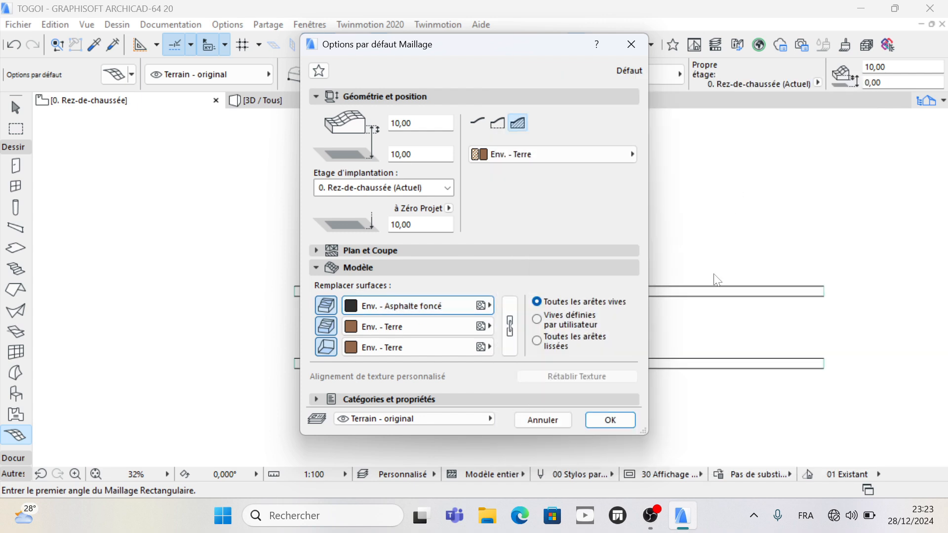
click(610, 420)
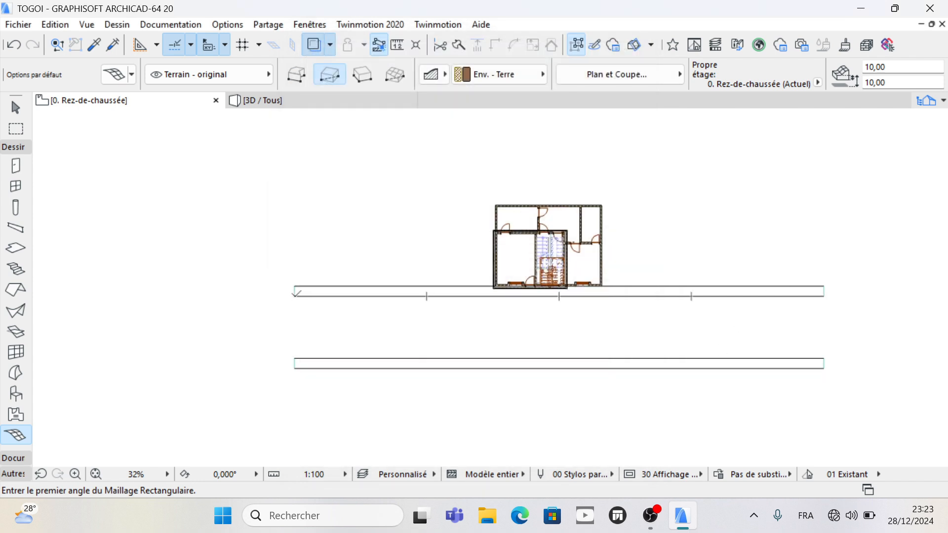
- Draw a rectangular mesh filling the gap between the two slab strips along their full length and check it in 3D
click(295, 297)
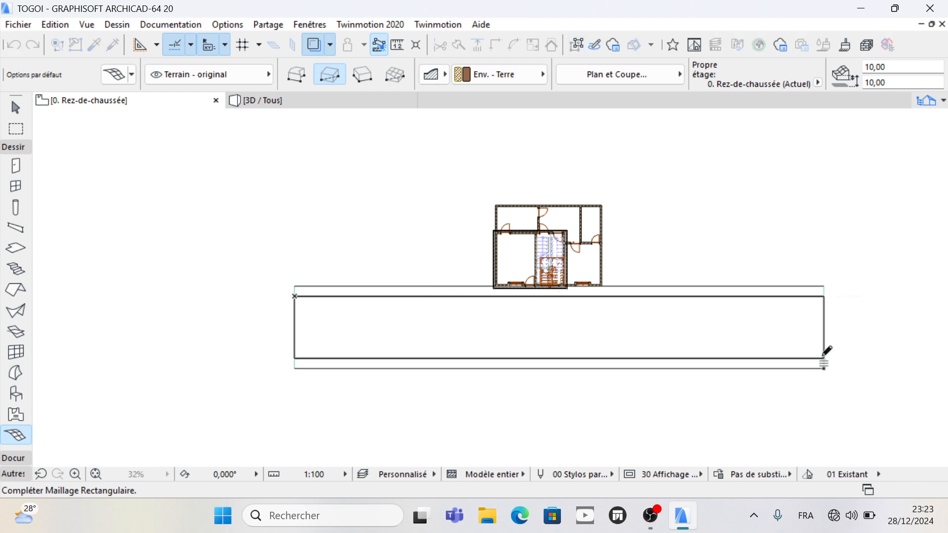
click(823, 359)
click(334, 104)
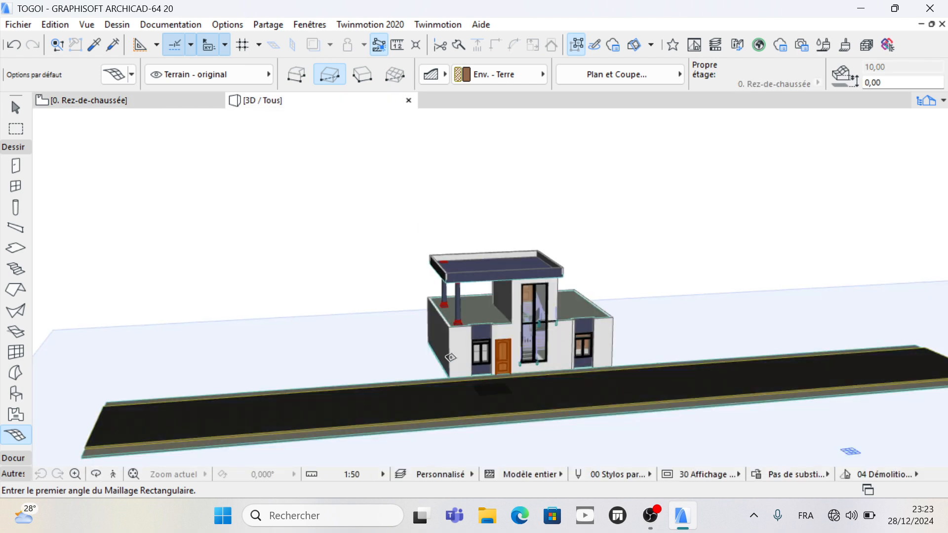
scroll(390, 368, down, 4)
scroll(743, 389, up, 2)
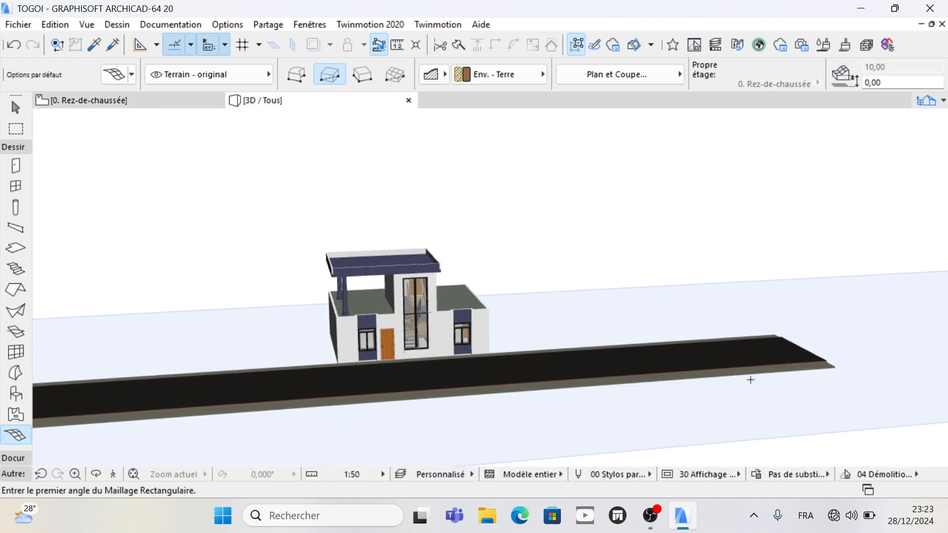
scroll(334, 350, up, 3)
scroll(434, 400, down, 4)
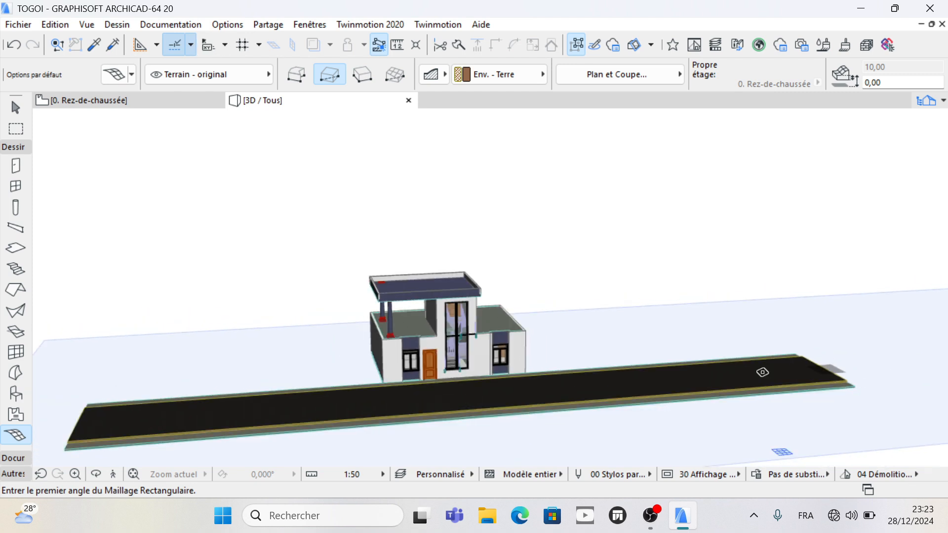
click(61, 418)
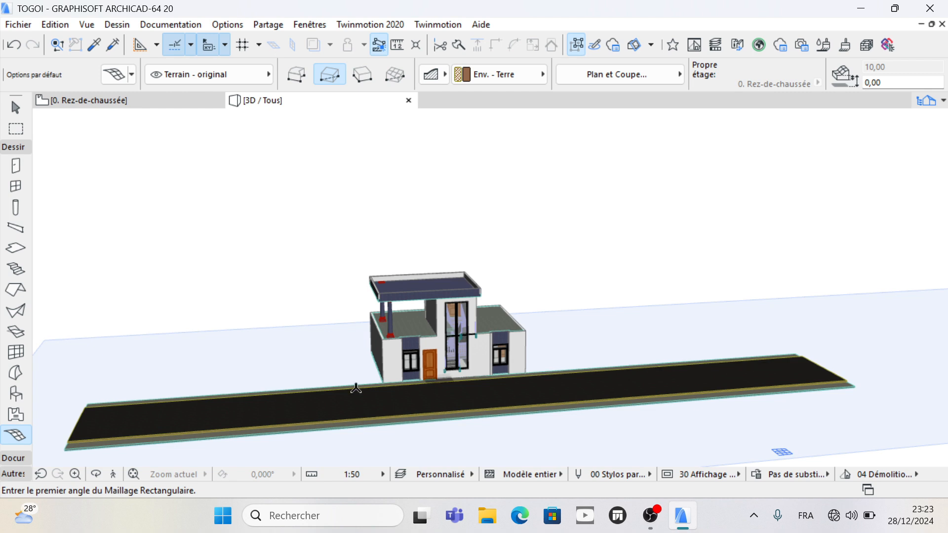
- On the ground-floor plan, place a vertical elevation line just beyond the road's right end, looking back along the road
click(131, 102)
scroll(285, 327, down, 2)
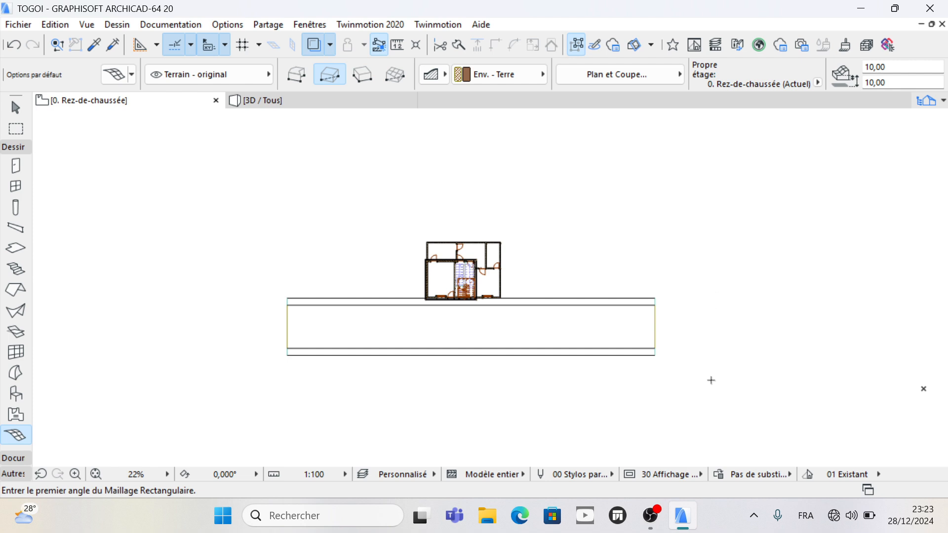
click(10, 150)
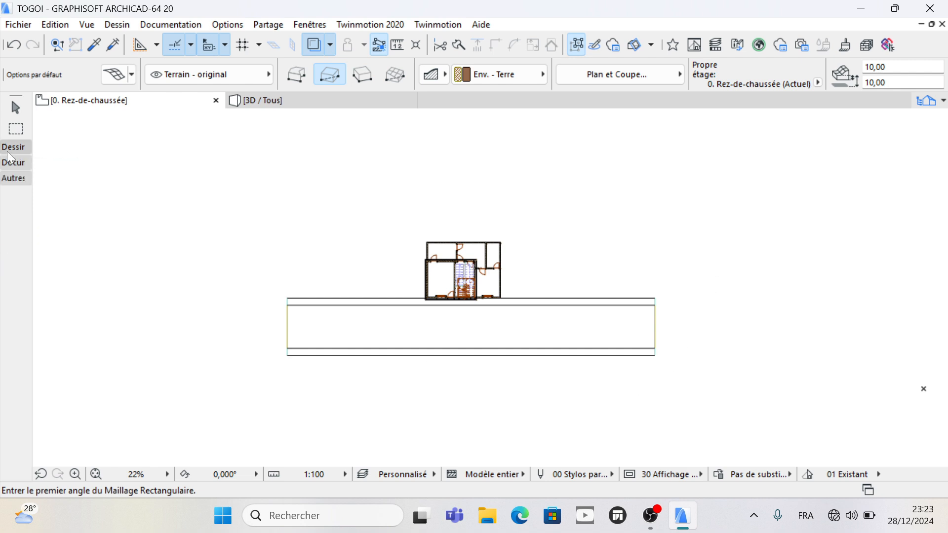
click(10, 161)
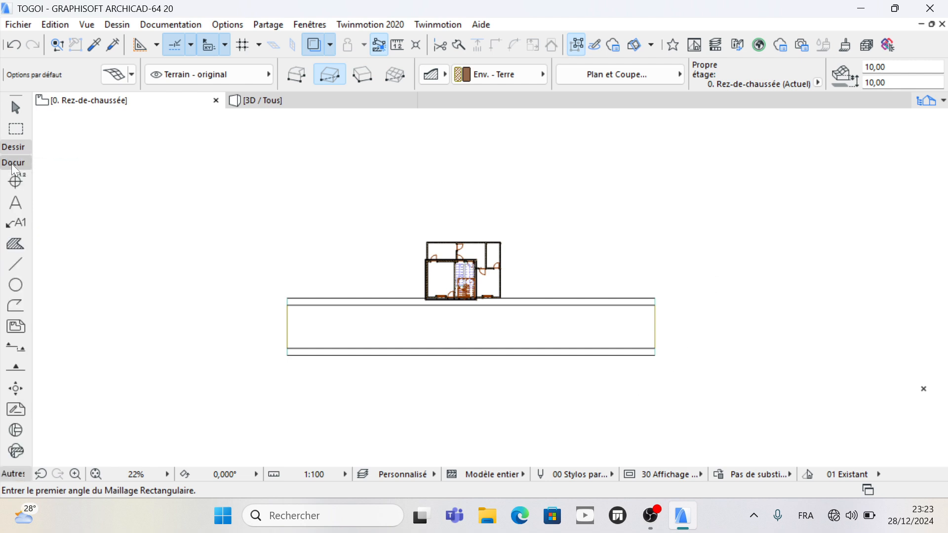
click(11, 373)
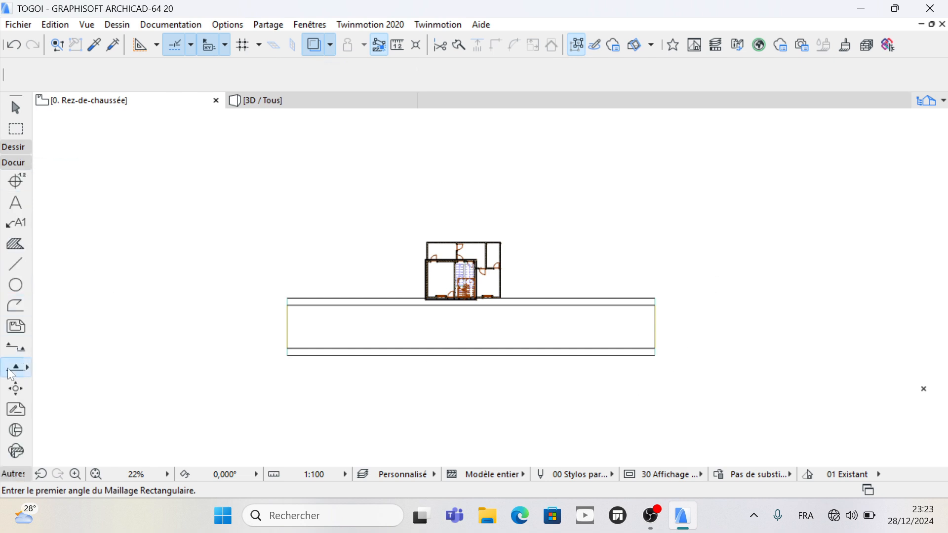
click(676, 271)
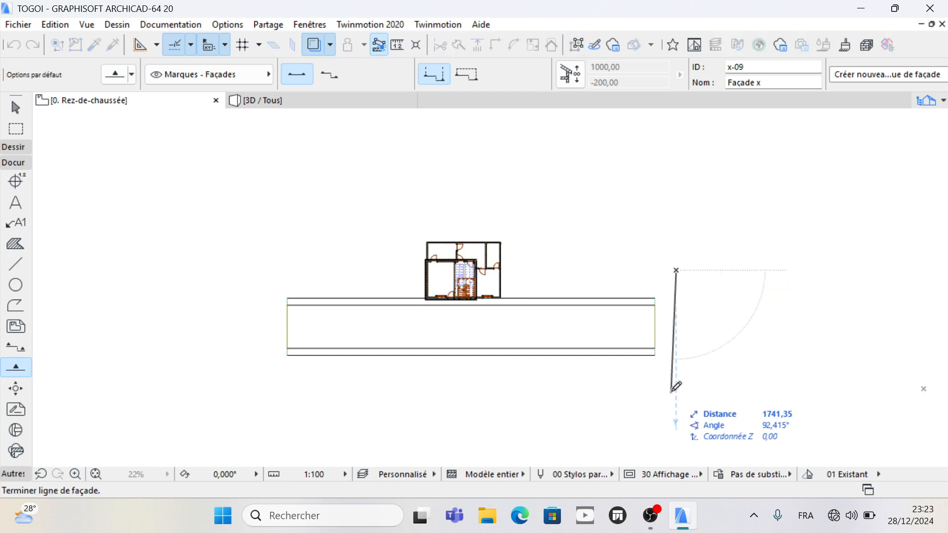
click(675, 387)
click(667, 377)
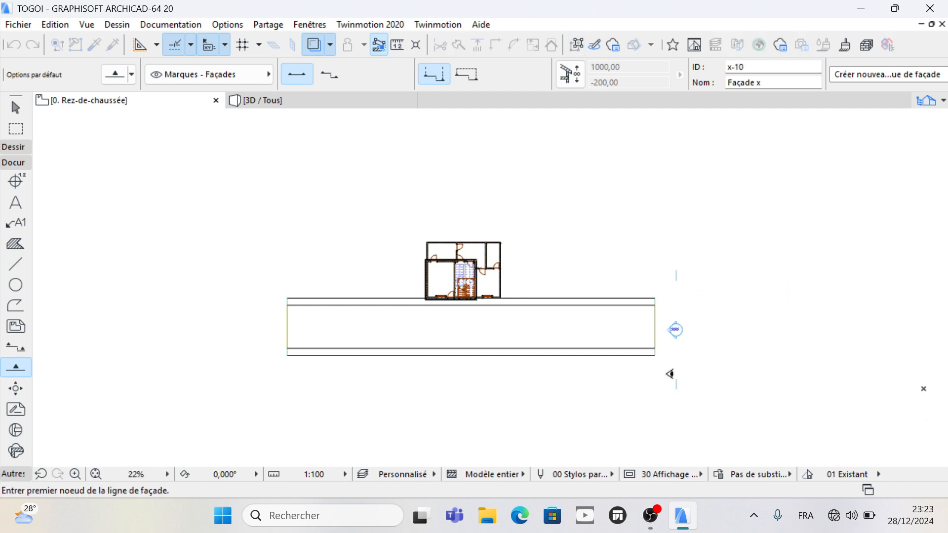
scroll(663, 330, up, 4)
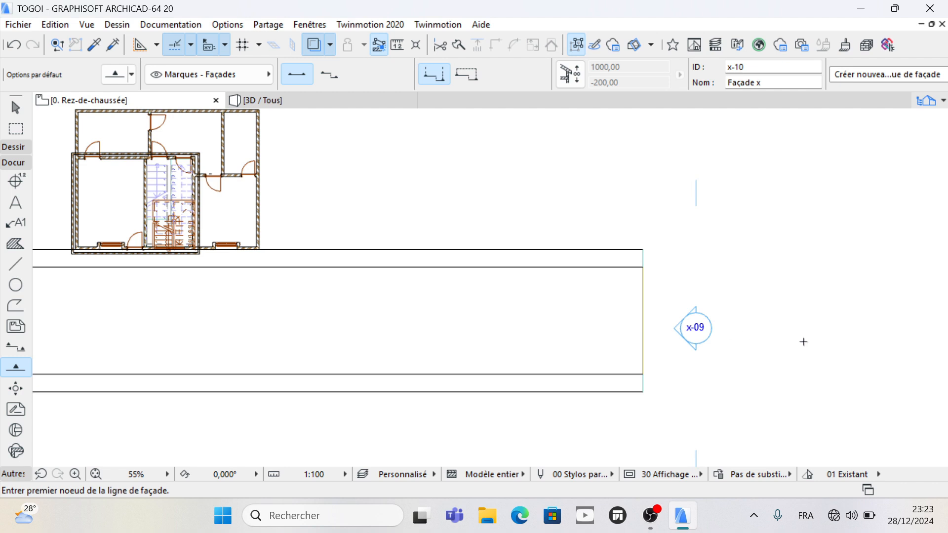
scroll(803, 341, down, 4)
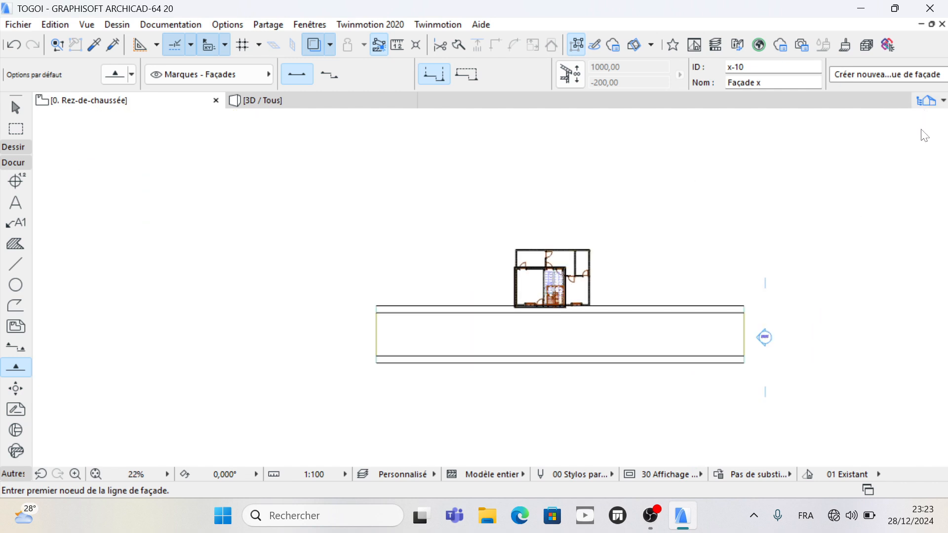
- Open the x-09 Façade x elevation and move the road mesh down 20 so its top meets the underside of the slabs
mouse_move(924, 136)
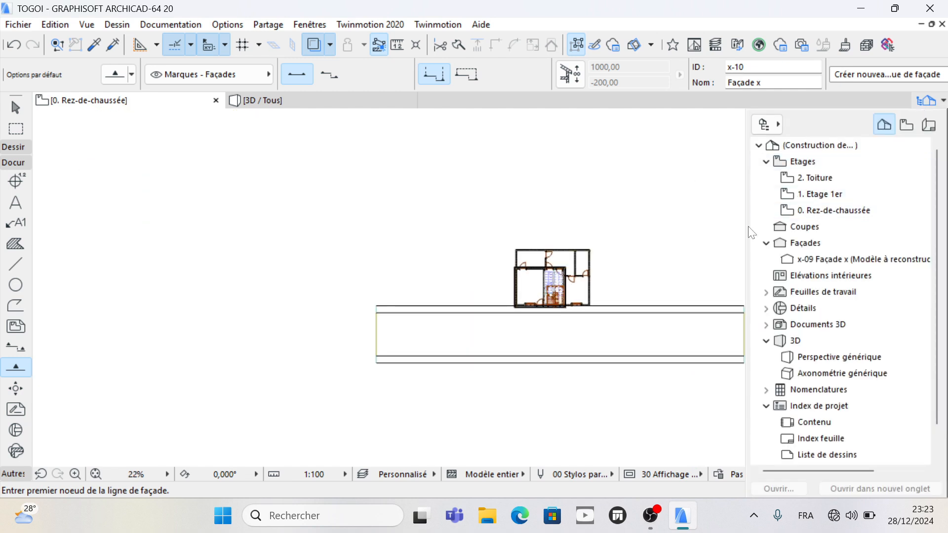
click(817, 262)
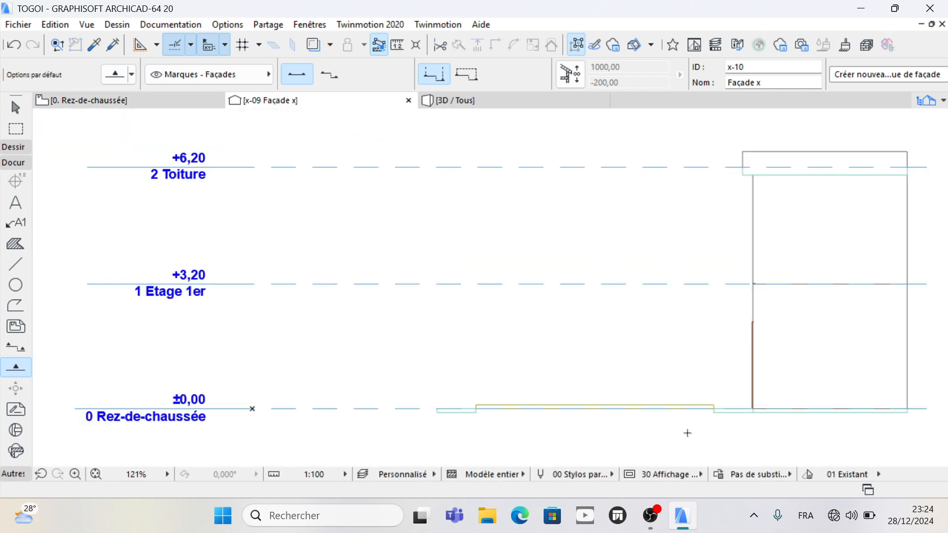
scroll(687, 433, up, 4)
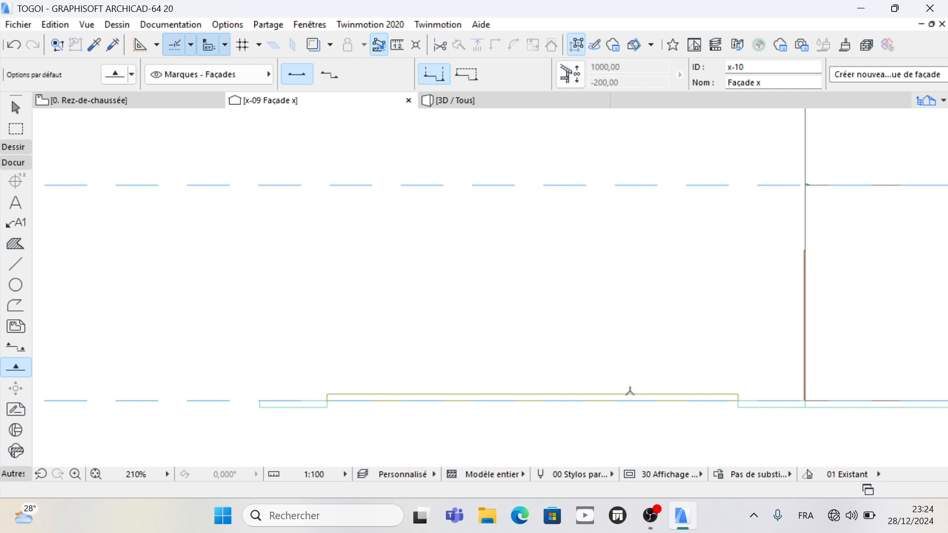
click(663, 400)
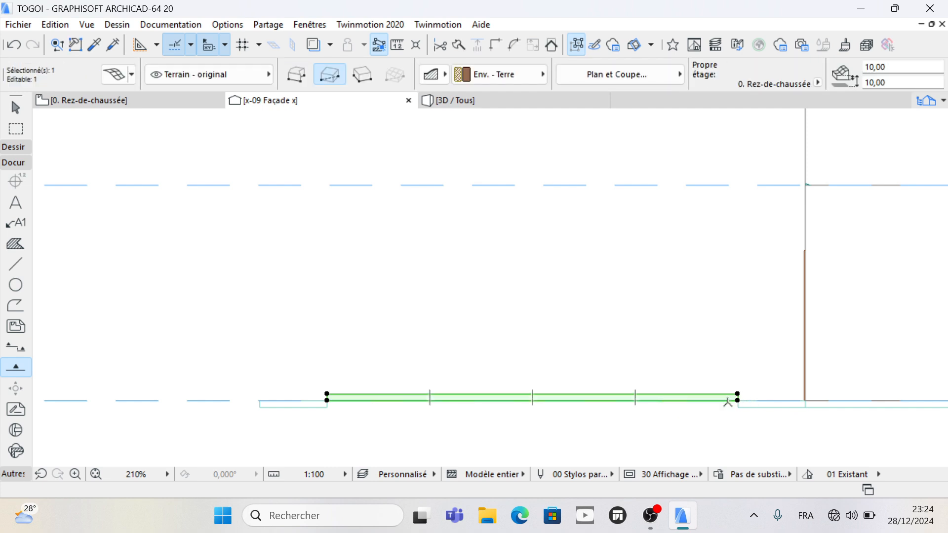
scroll(728, 402, up, 6)
click(748, 379)
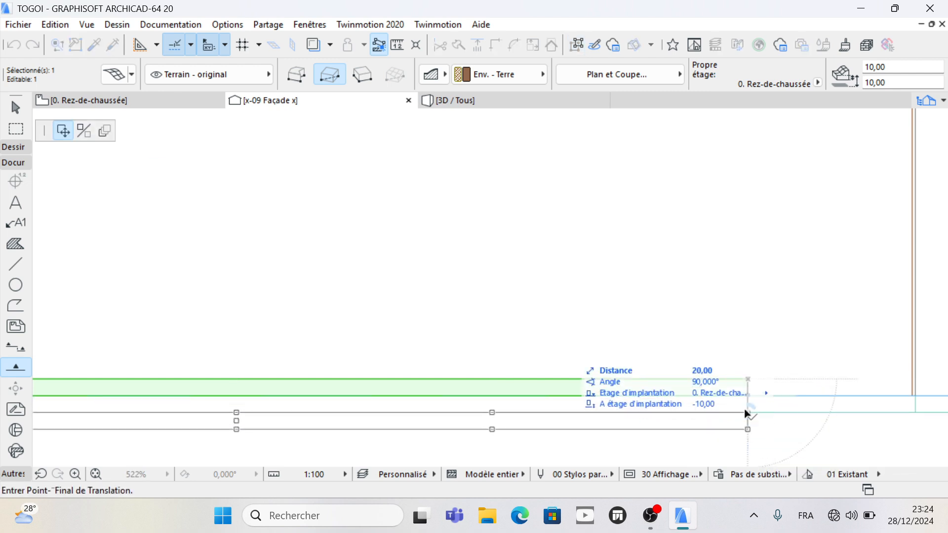
click(748, 413)
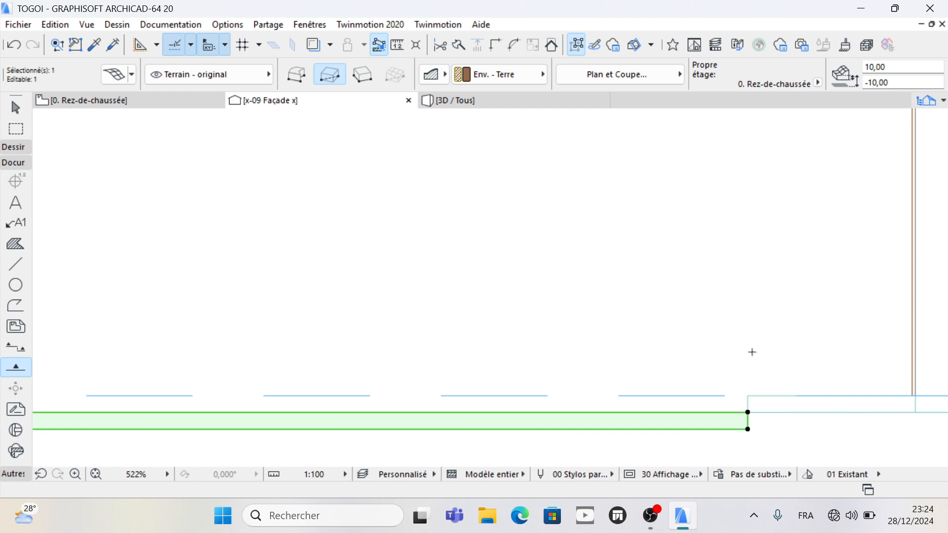
key(Escape)
scroll(809, 280, down, 4)
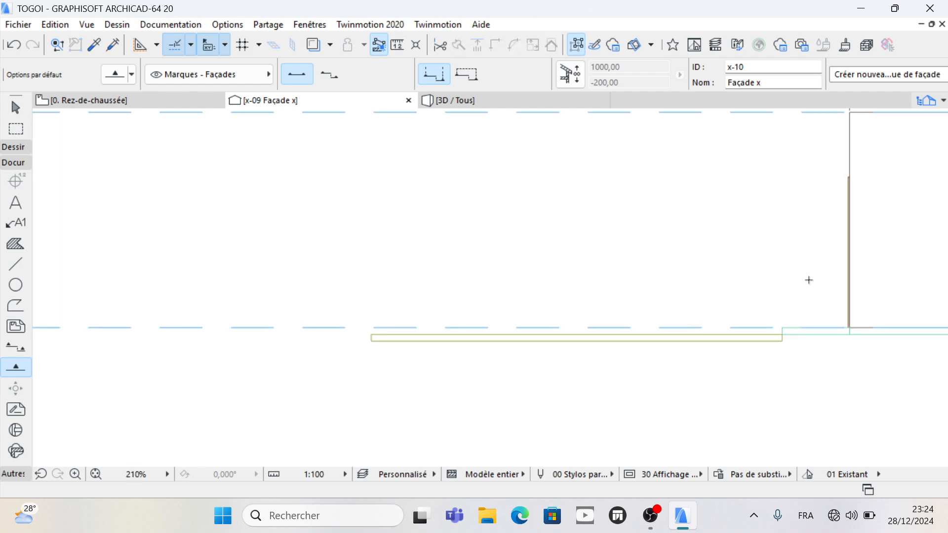
scroll(600, 318, up, 1)
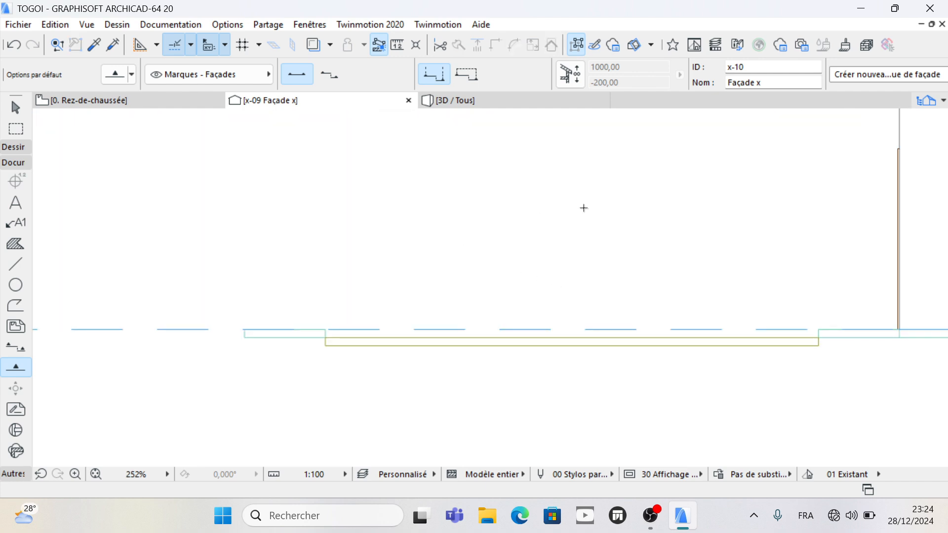
- Examine the lowered road and the end edges of the two slab strips in the 3D view
click(476, 101)
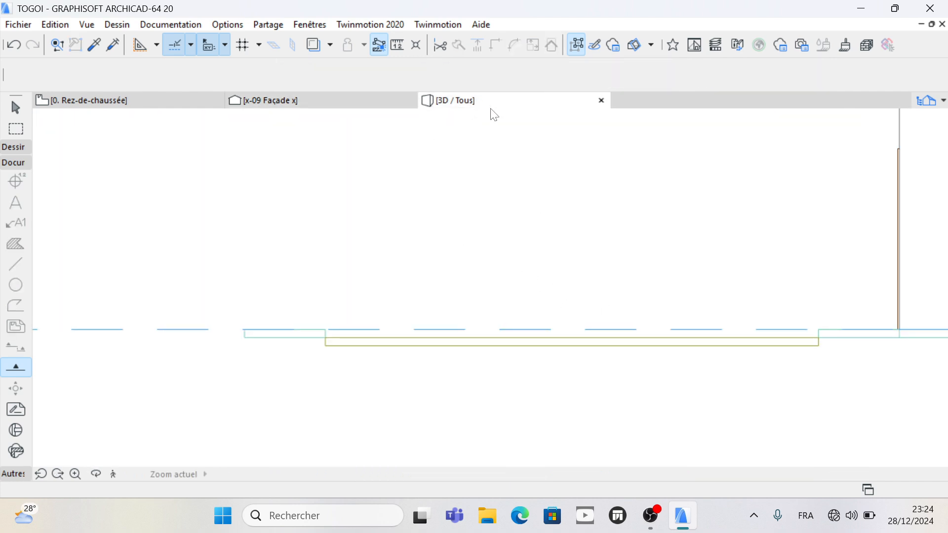
scroll(892, 359, up, 4)
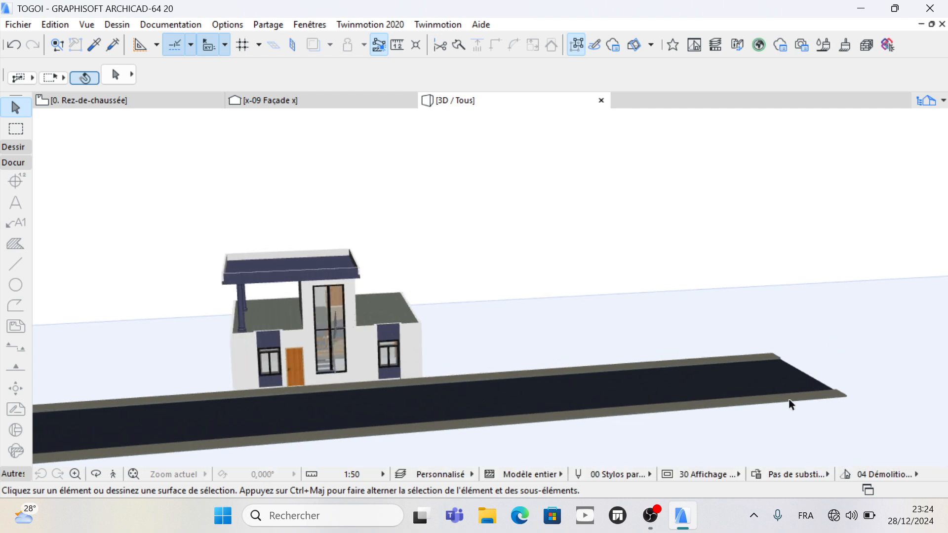
click(101, 475)
scroll(525, 350, down, 2)
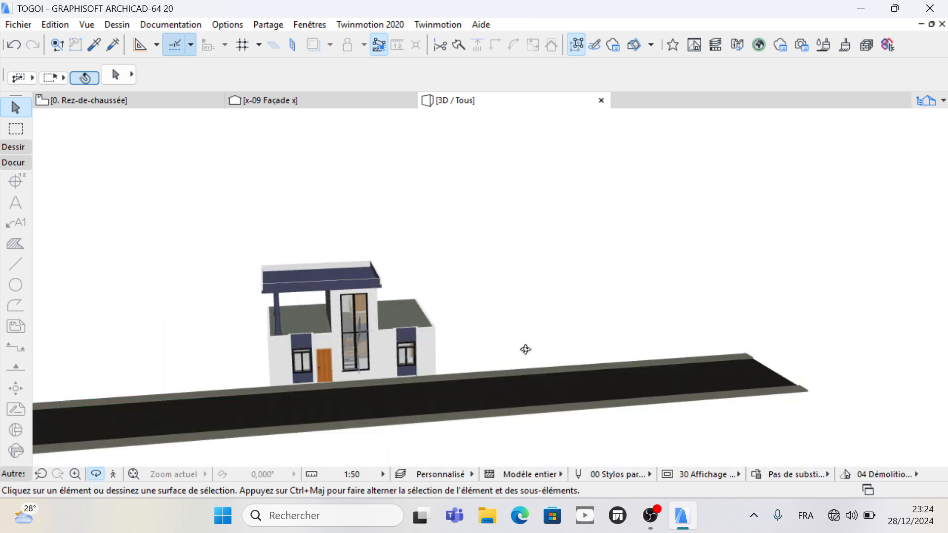
scroll(826, 357, up, 2)
drag(778, 393, 574, 395)
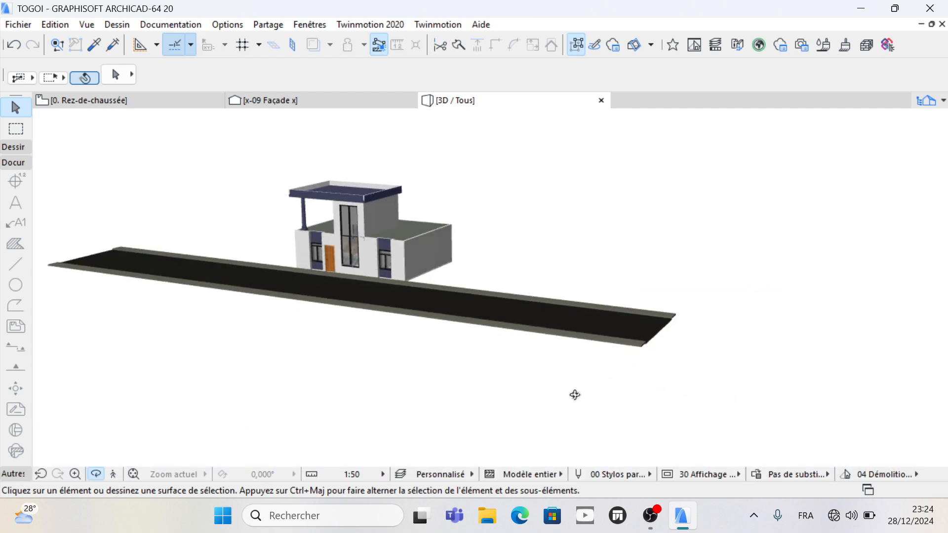
scroll(651, 344, up, 5)
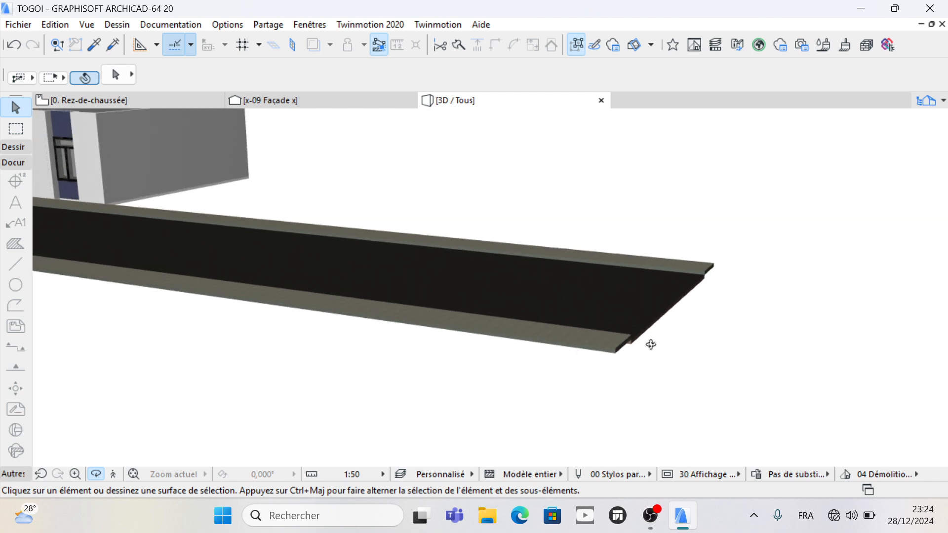
scroll(651, 344, up, 3)
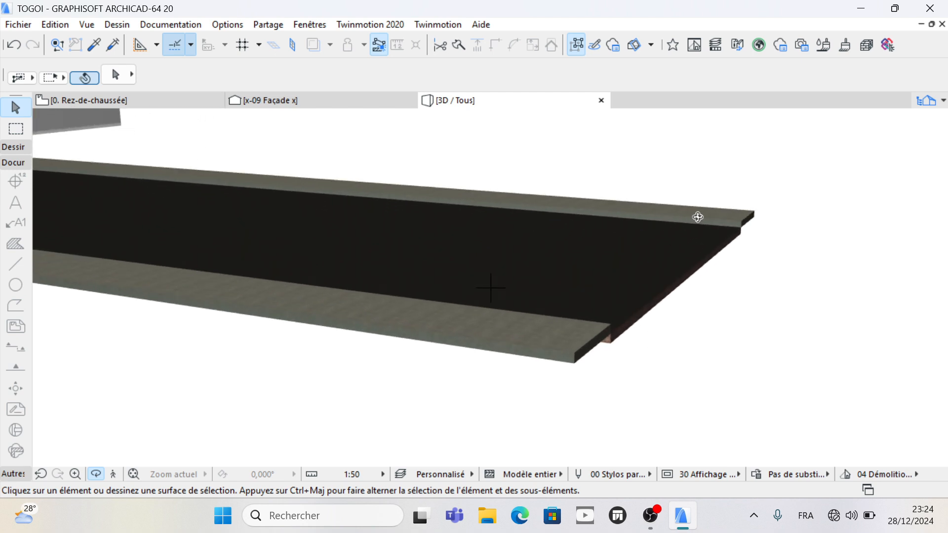
scroll(878, 347, down, 5)
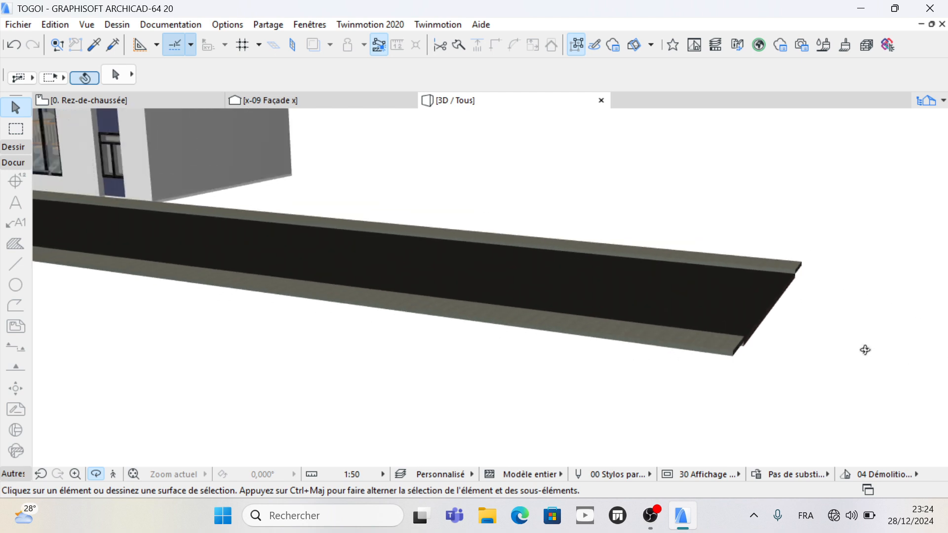
scroll(662, 366, down, 4)
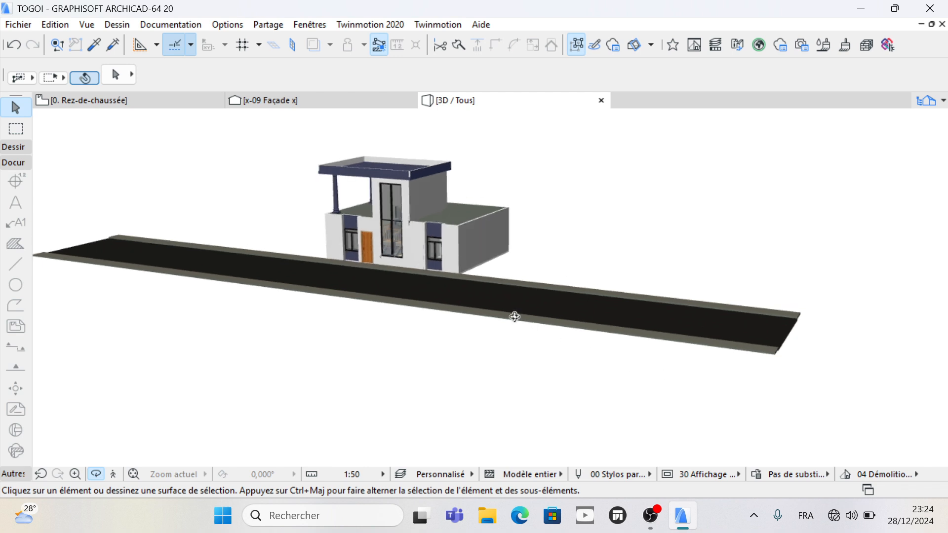
- In the x-09 Façade x elevation, start a polyline at the midpoint of the road's top edge with a 10 long horizontal segment
click(166, 104)
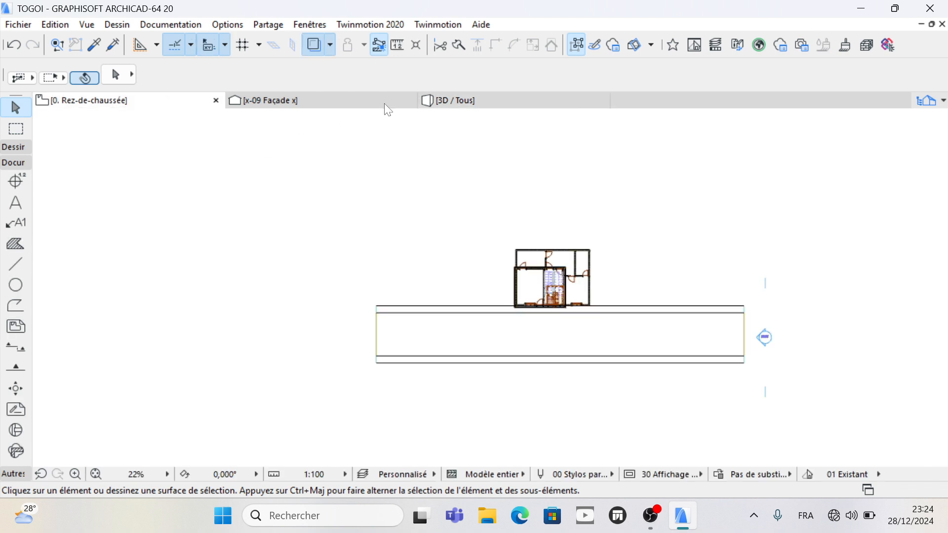
click(320, 104)
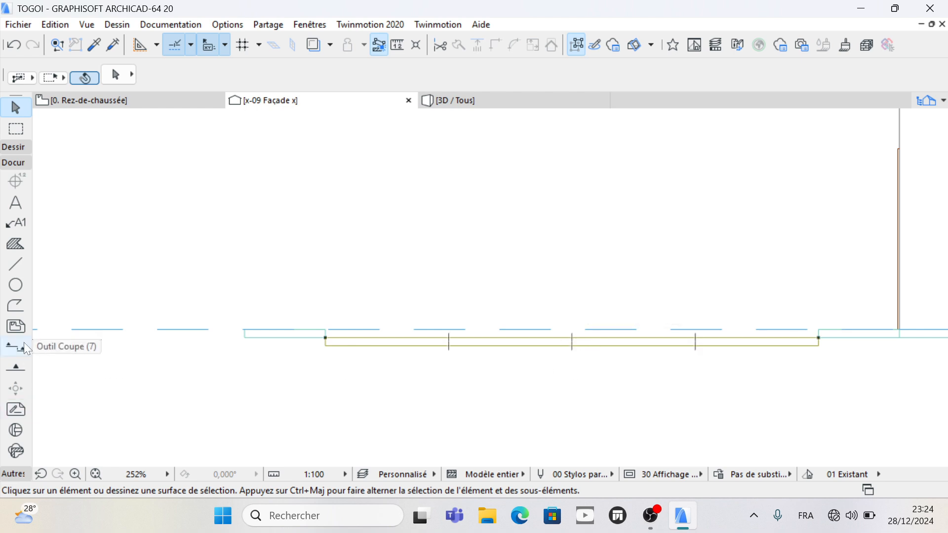
click(15, 265)
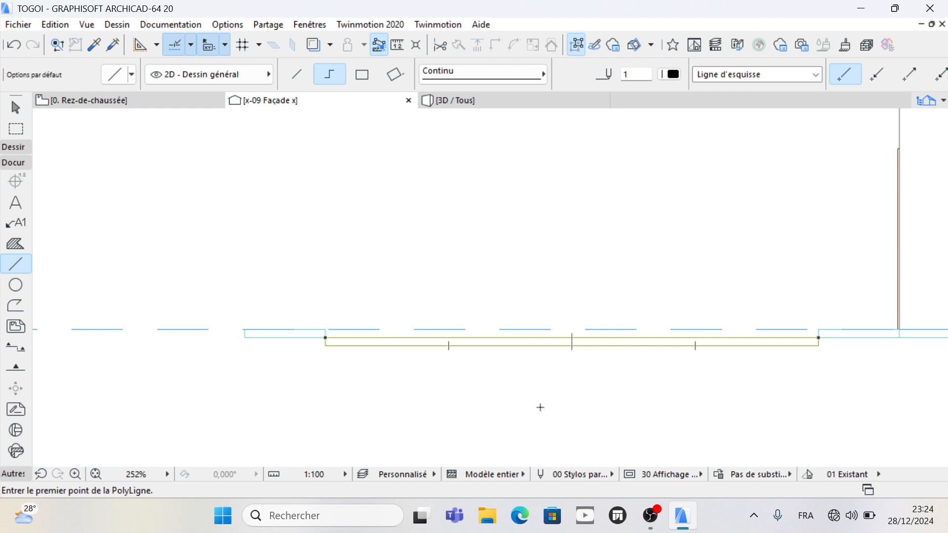
click(572, 337)
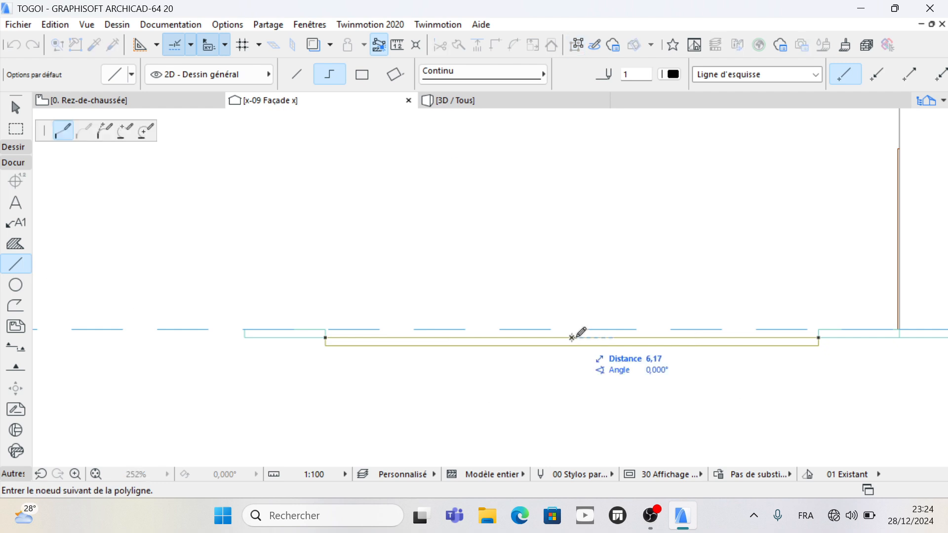
text(1)
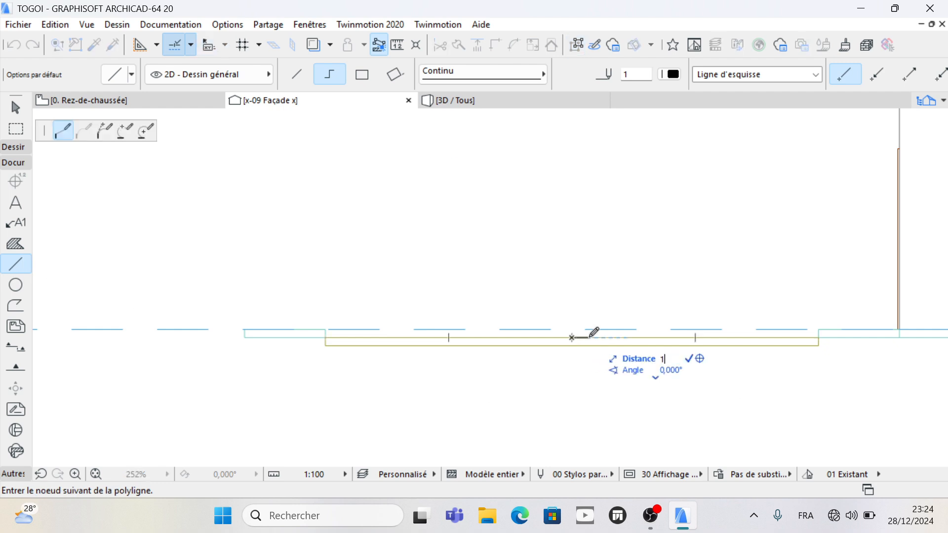
text(0)
key(Return)
- Continue the polyline 5 upwards, about 20 back horizontally, down to the road and closed at its start point, forming a rectangle
scroll(583, 333, up, 4)
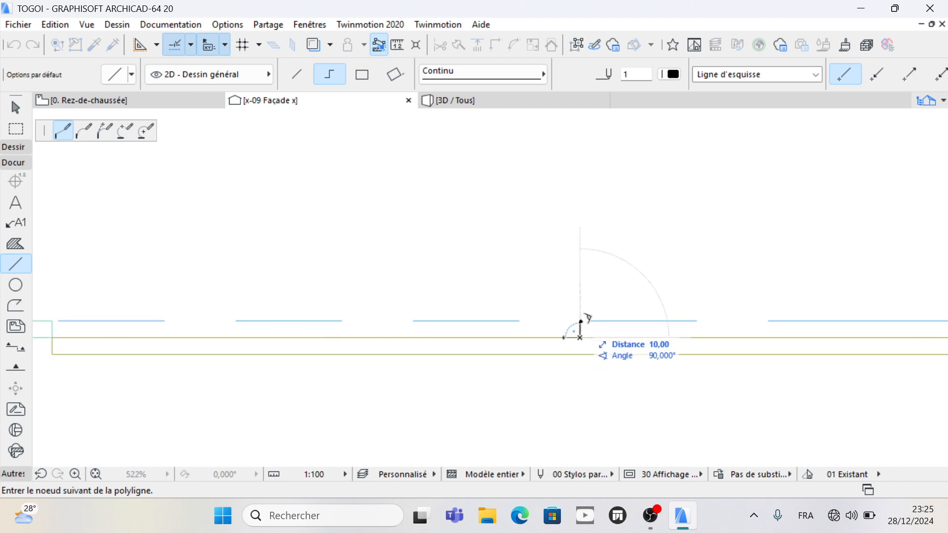
text(5)
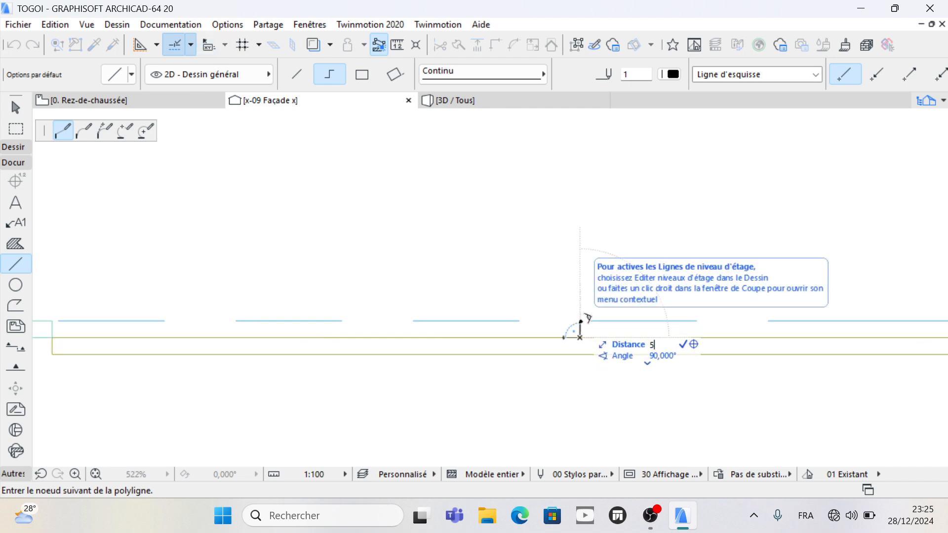
key(Return)
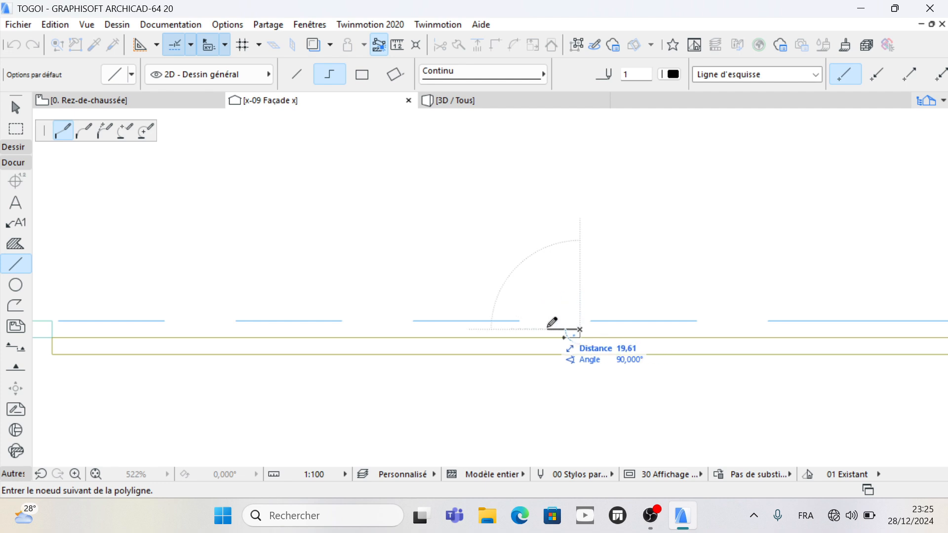
click(547, 328)
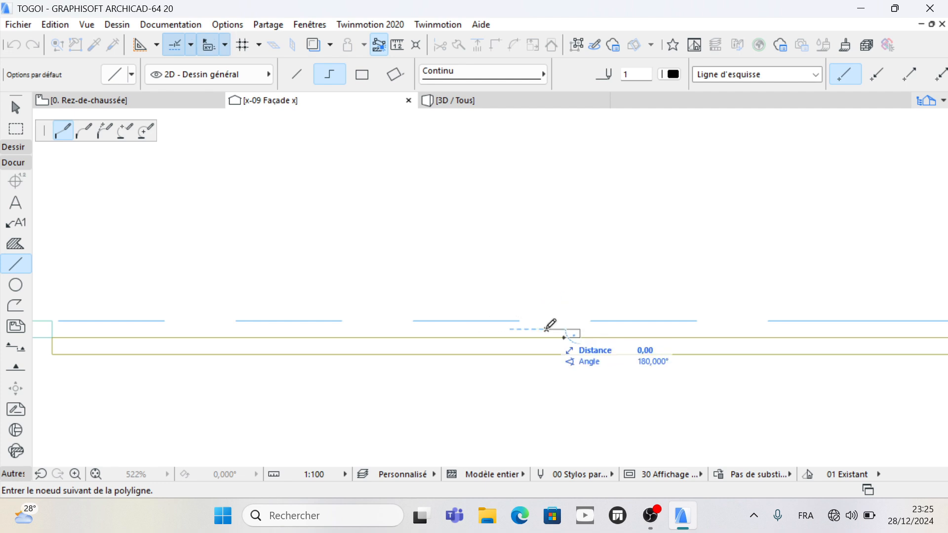
scroll(550, 328, up, 5)
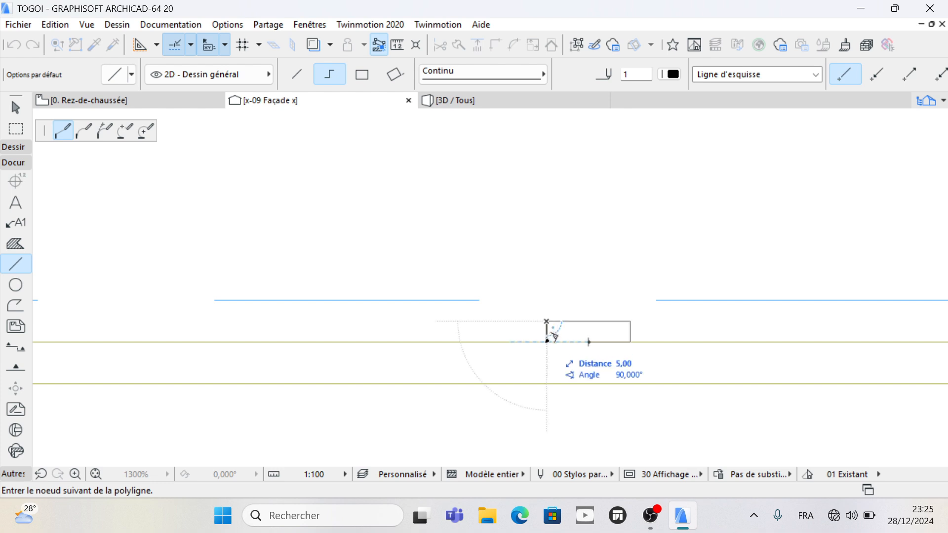
click(546, 340)
click(589, 342)
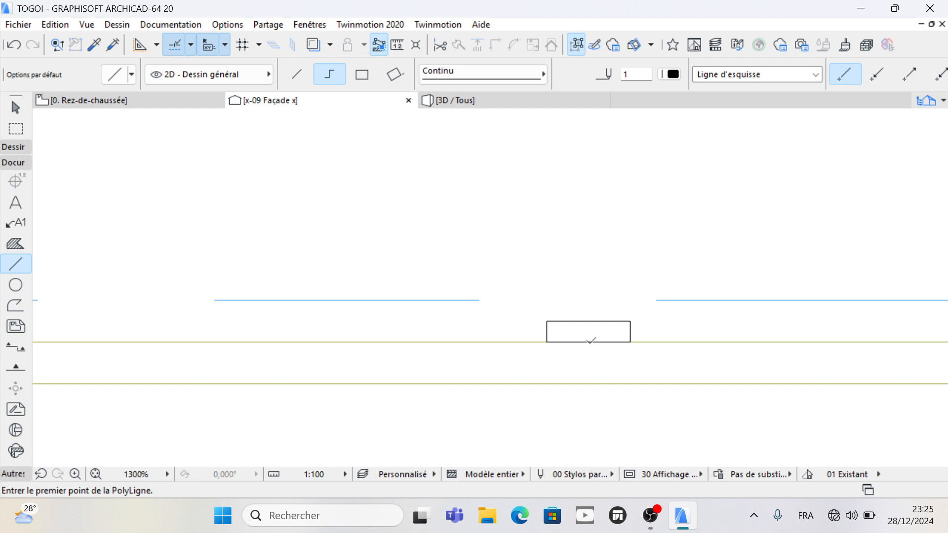
- Set the Morph tool's default surface override to Peinture - Blanc brillant
click(9, 149)
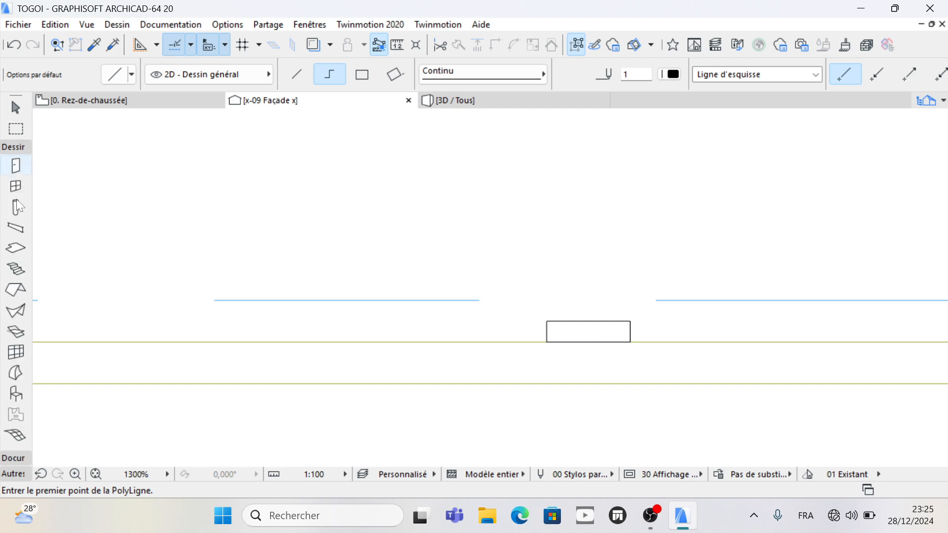
click(16, 374)
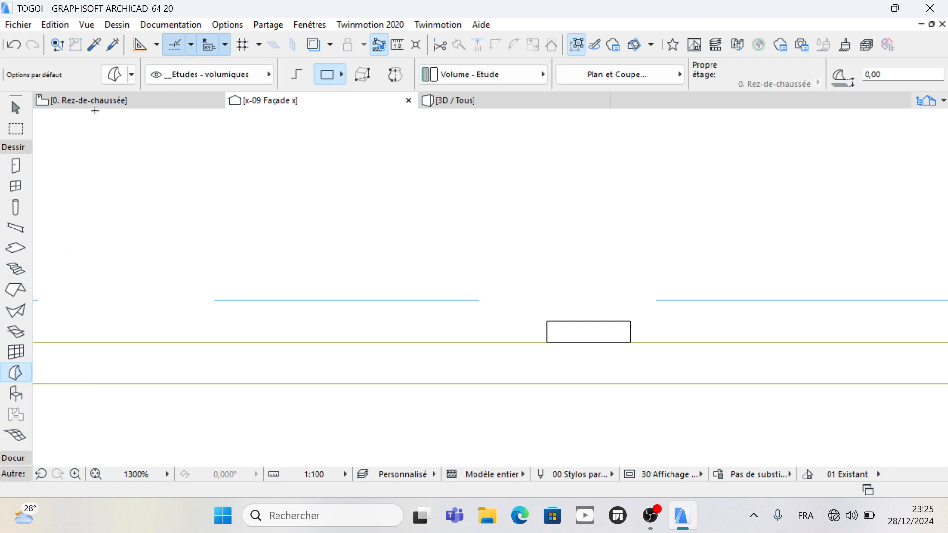
click(113, 74)
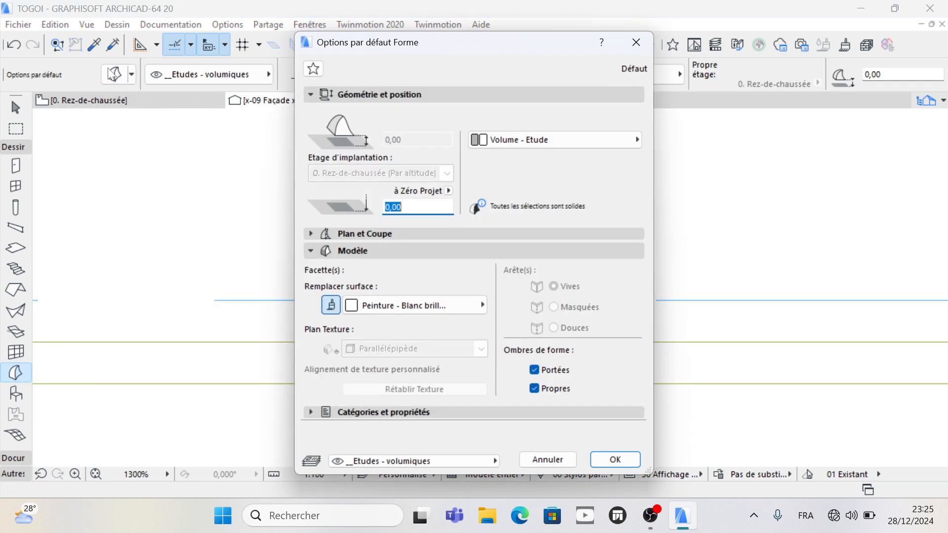
click(407, 306)
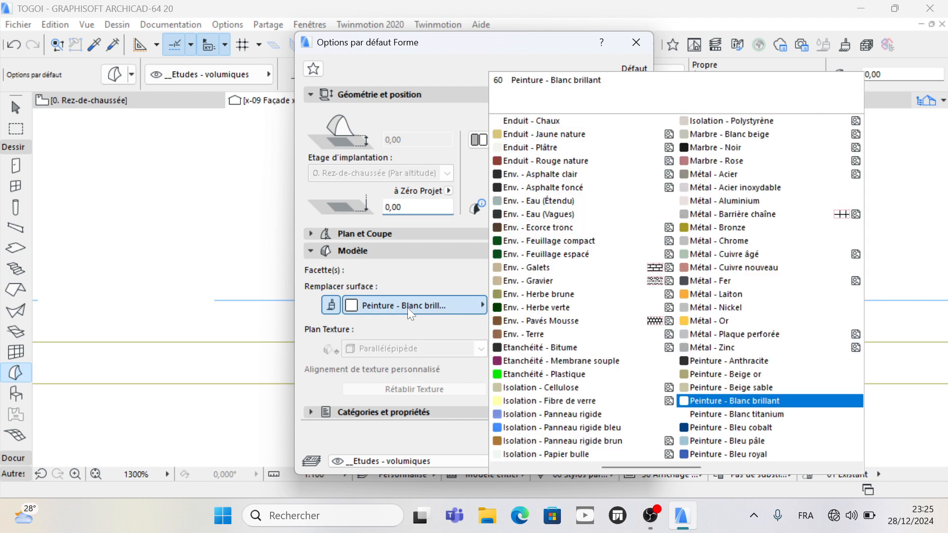
scroll(666, 425, down, 1)
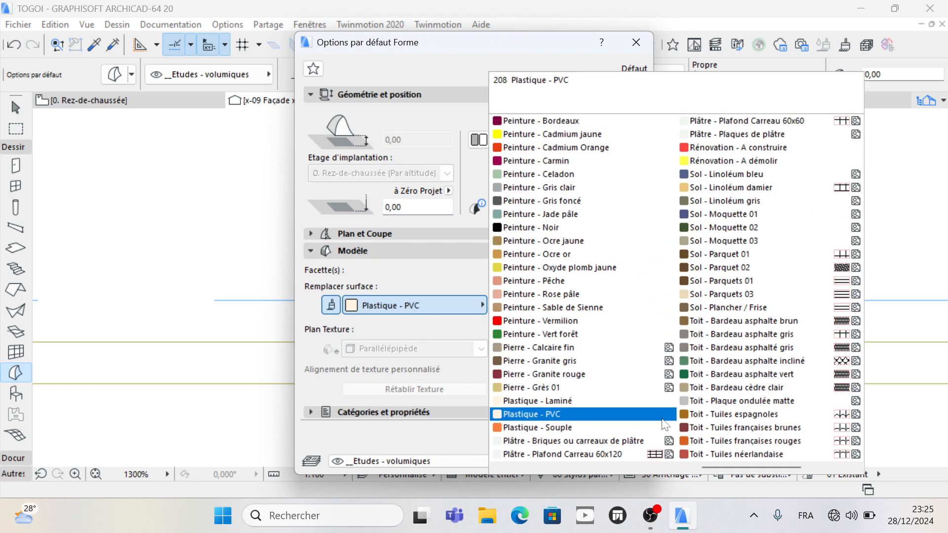
scroll(664, 424, down, 1)
scroll(656, 413, up, 5)
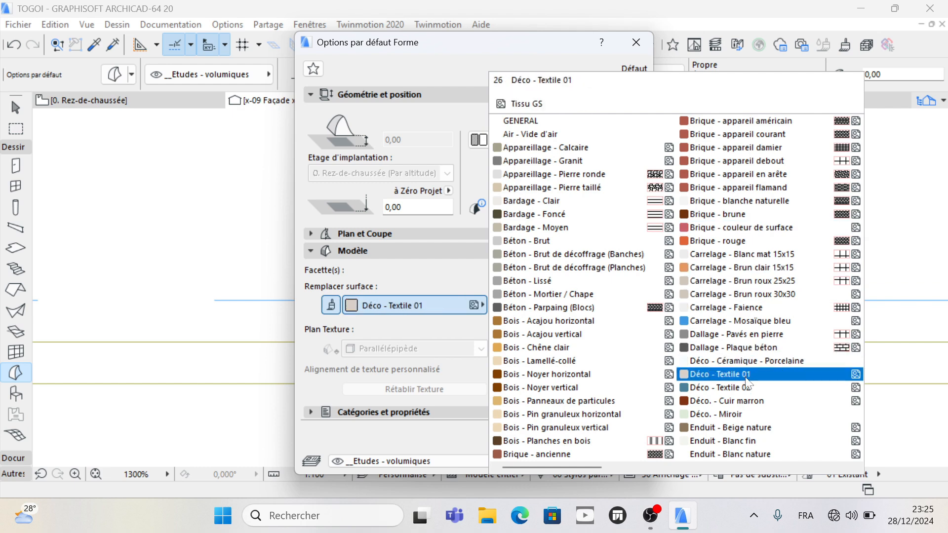
scroll(745, 395, down, 4)
scroll(706, 332, up, 2)
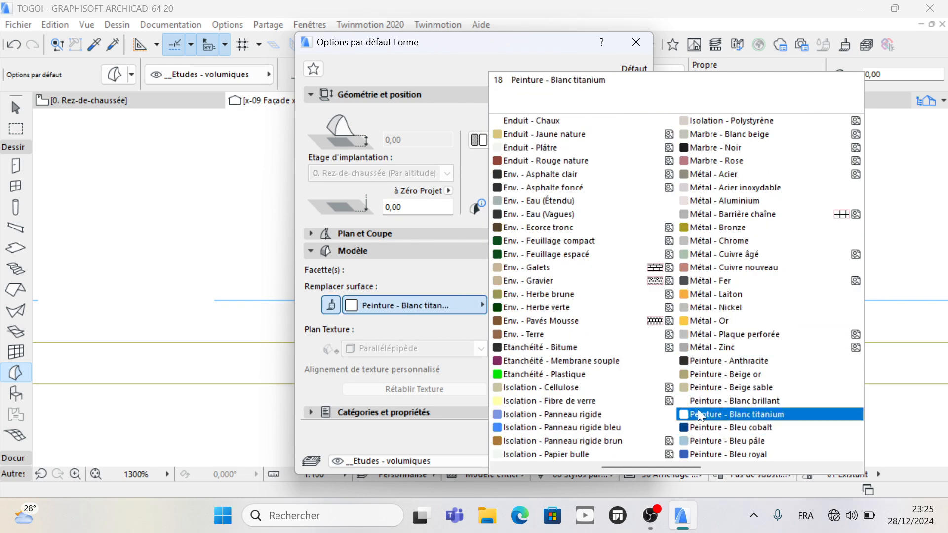
click(768, 399)
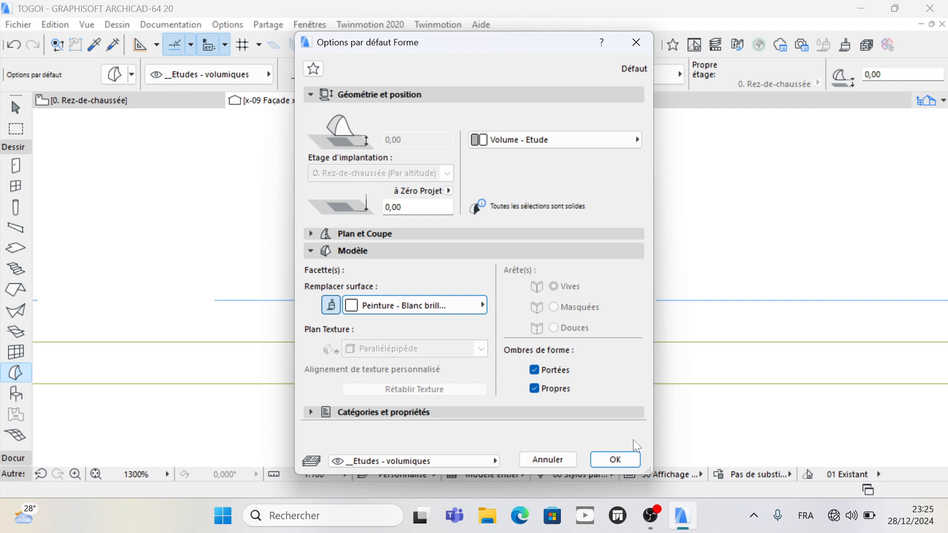
click(627, 456)
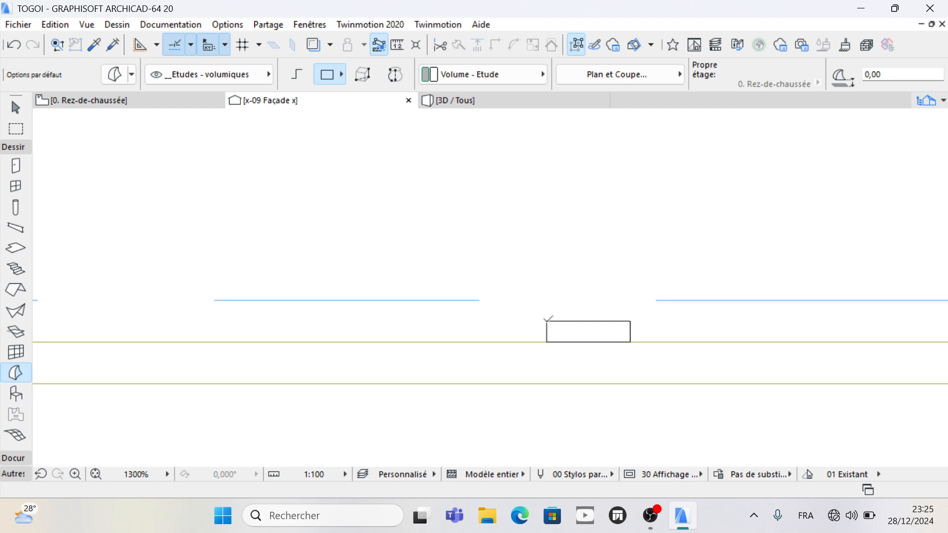
- Draw a rectangular morph corner to corner over the small profile on the road and find it in the 3D view
click(547, 320)
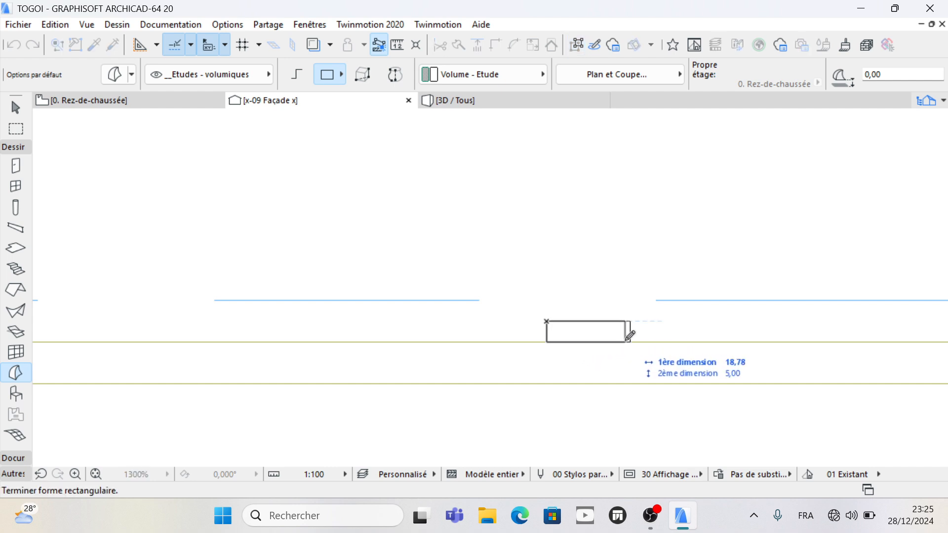
click(631, 342)
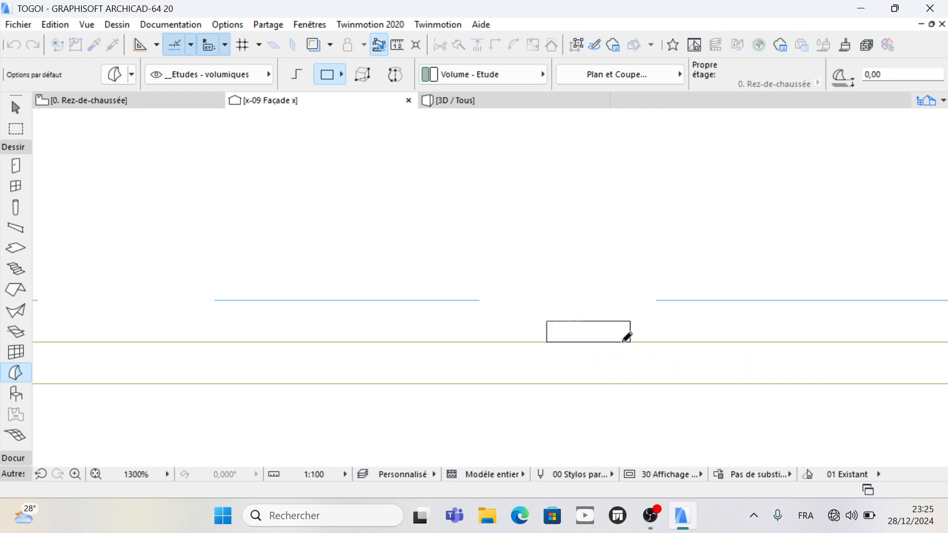
click(482, 108)
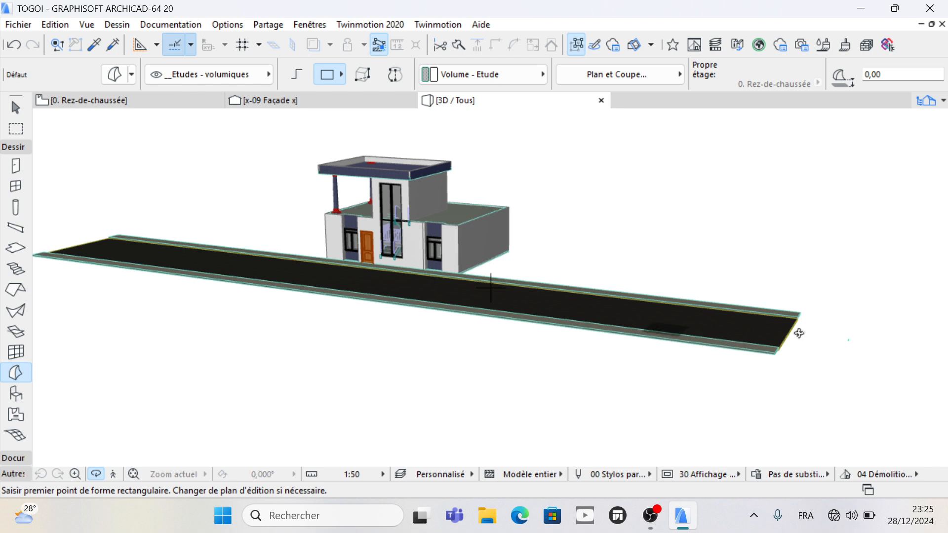
scroll(845, 336, up, 1)
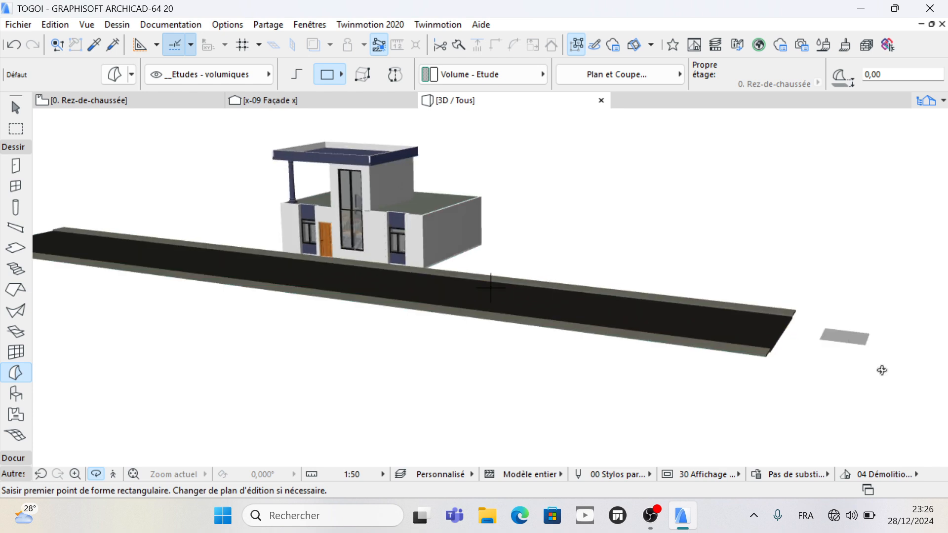
scroll(834, 401, down, 1)
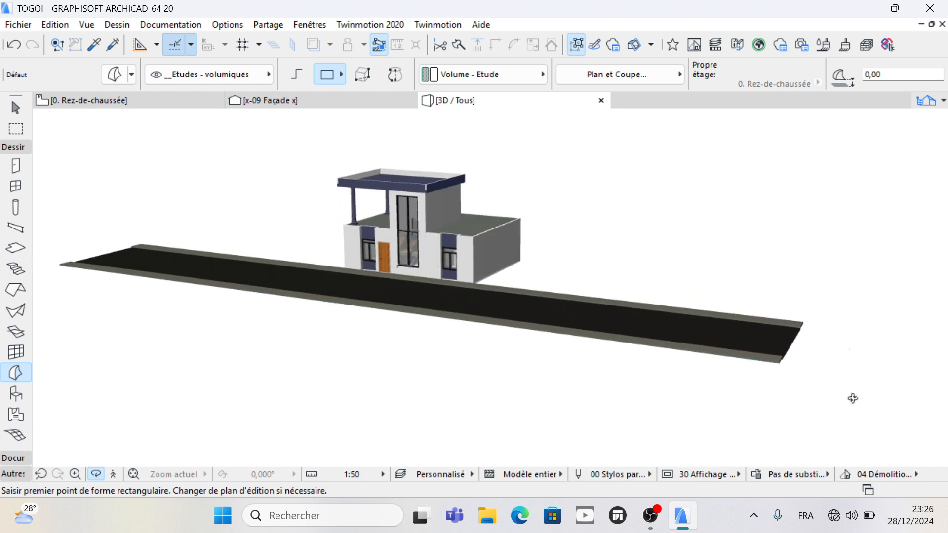
shift+middle_drag(361, 348, 778, 271)
scroll(812, 259, up, 6)
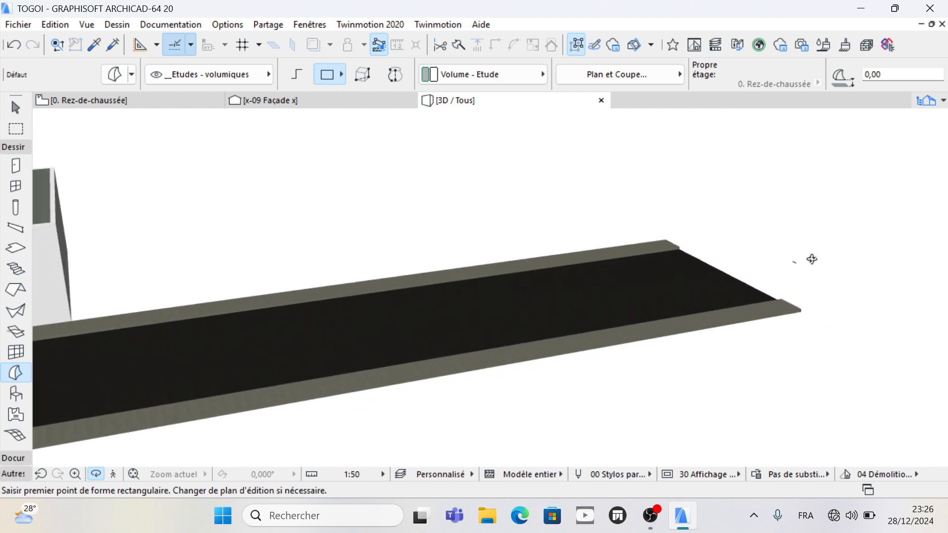
scroll(789, 269, up, 1)
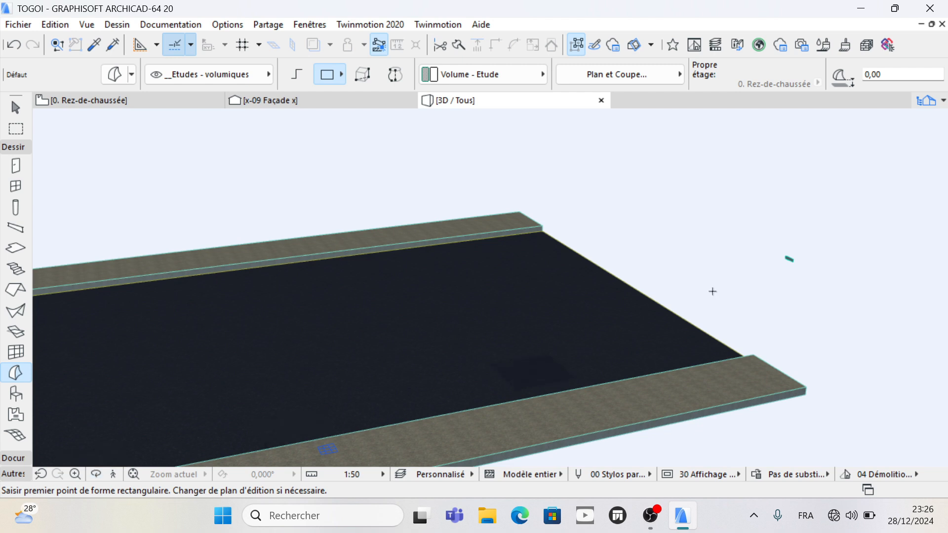
scroll(790, 258, up, 2)
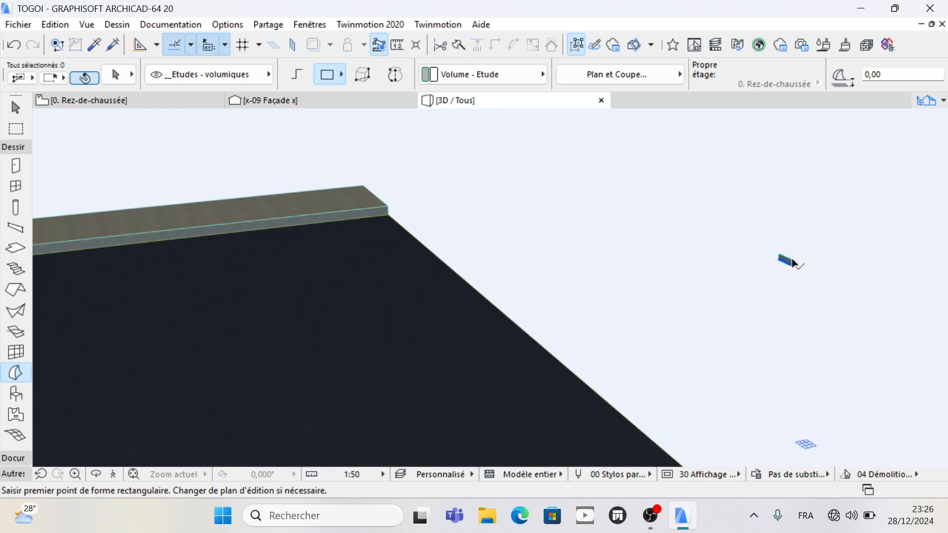
- Move the rectangular morph by its lower corner along the road direction onto the road's end edge and inspect it up close
shift+click(791, 266)
scroll(791, 267, up, 3)
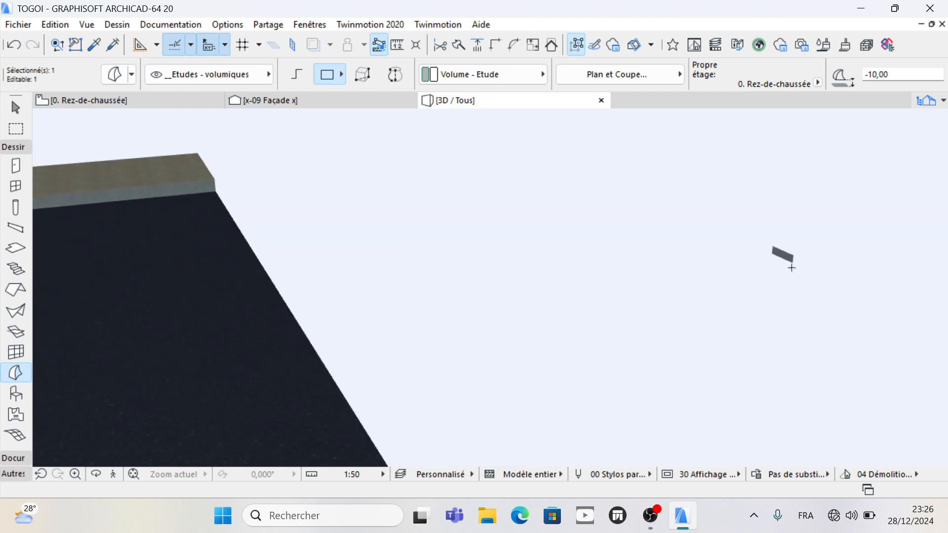
click(793, 259)
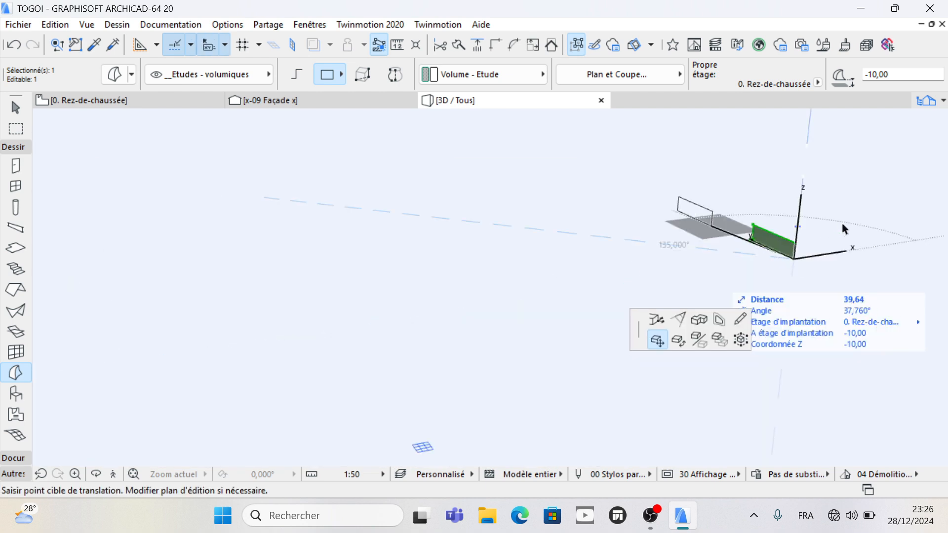
scroll(852, 223, down, 3)
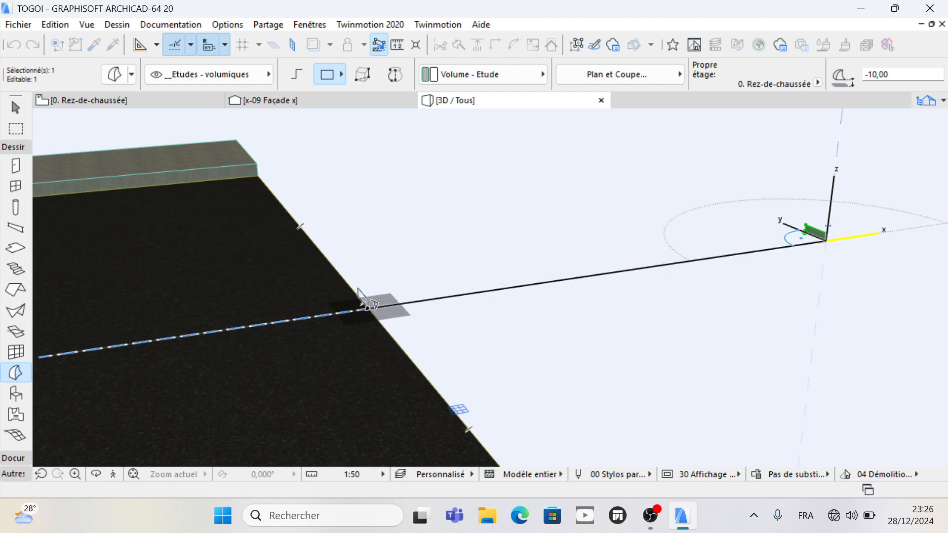
click(366, 307)
scroll(637, 258, down, 3)
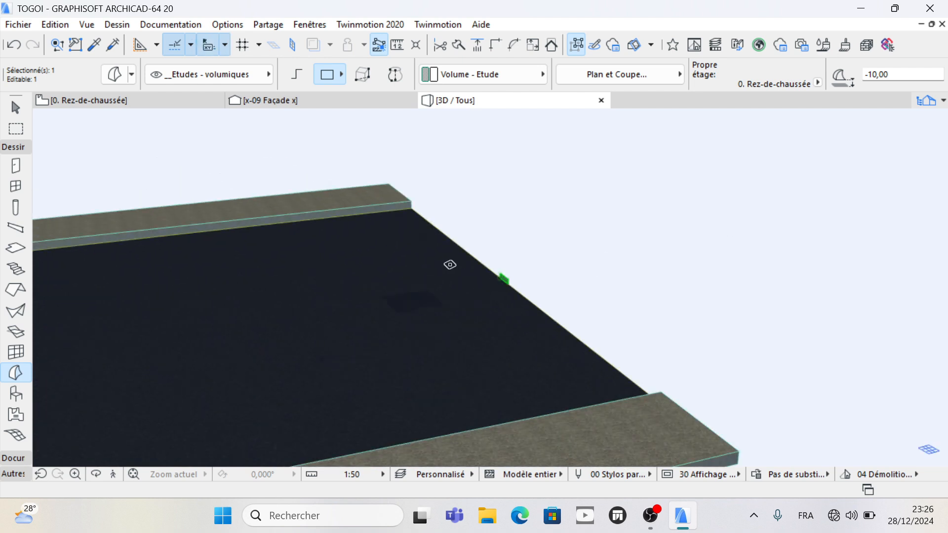
scroll(450, 264, up, 5)
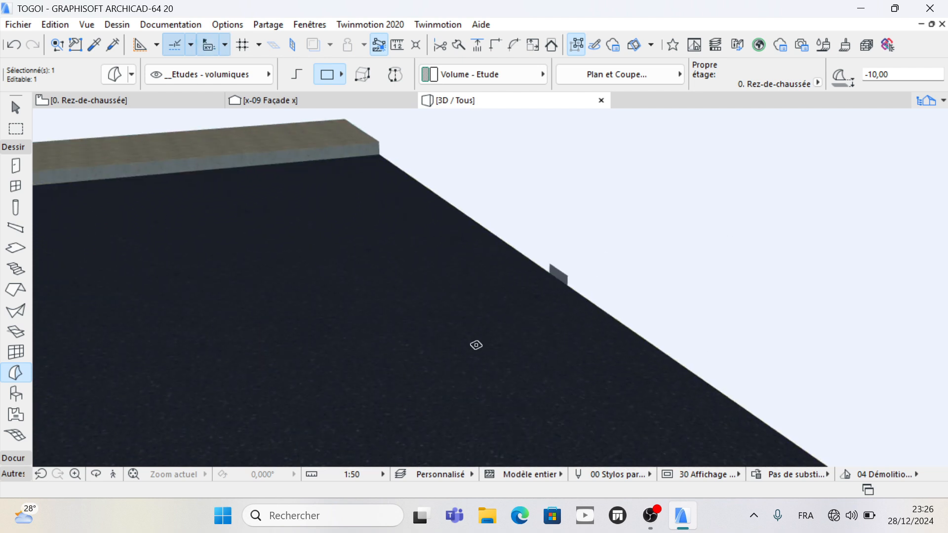
scroll(476, 345, up, 2)
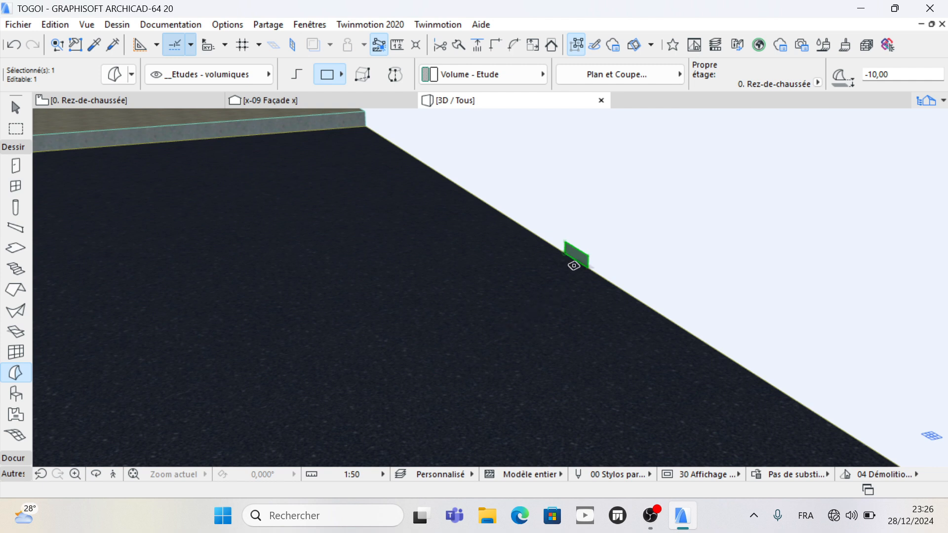
click(98, 473)
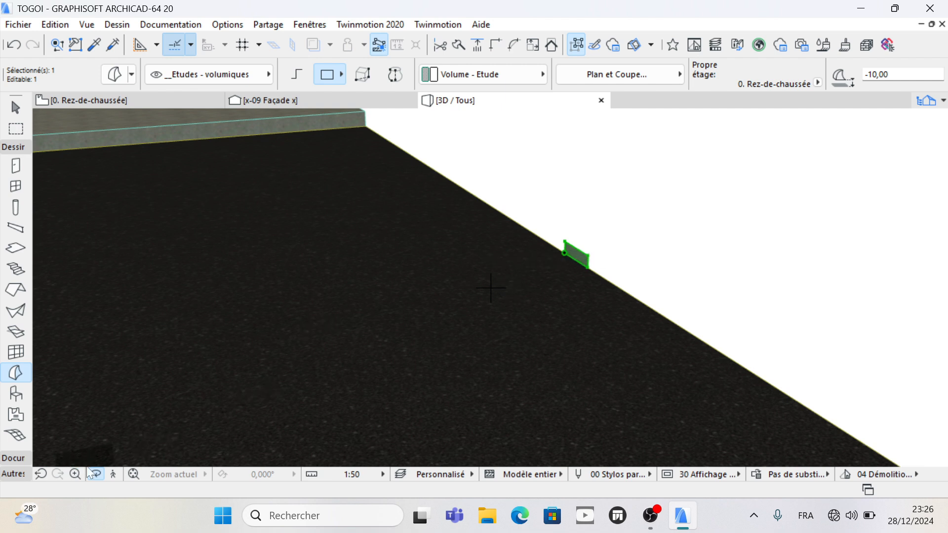
- Extrude the white rectangular morph along the whole length of the road, ending exactly on the road's opposite end edge
click(112, 474)
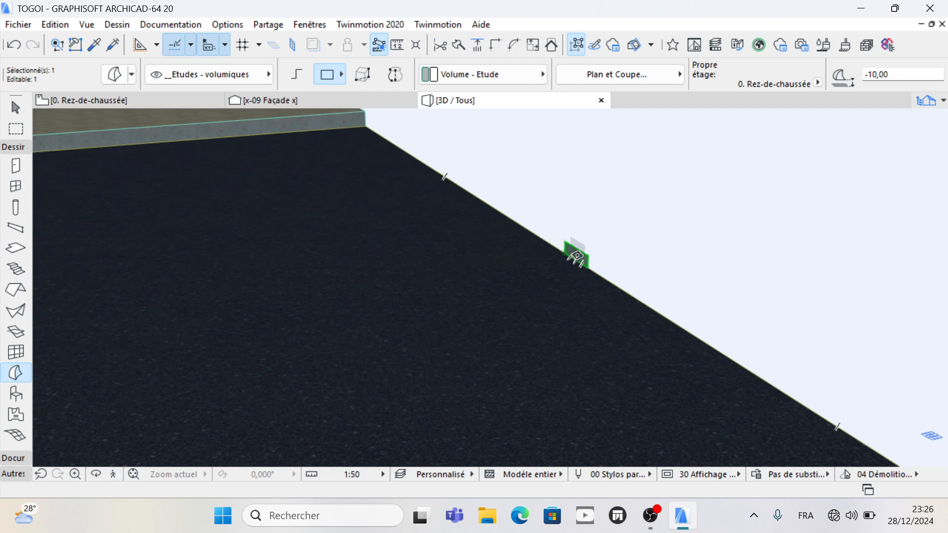
scroll(577, 255, up, 4)
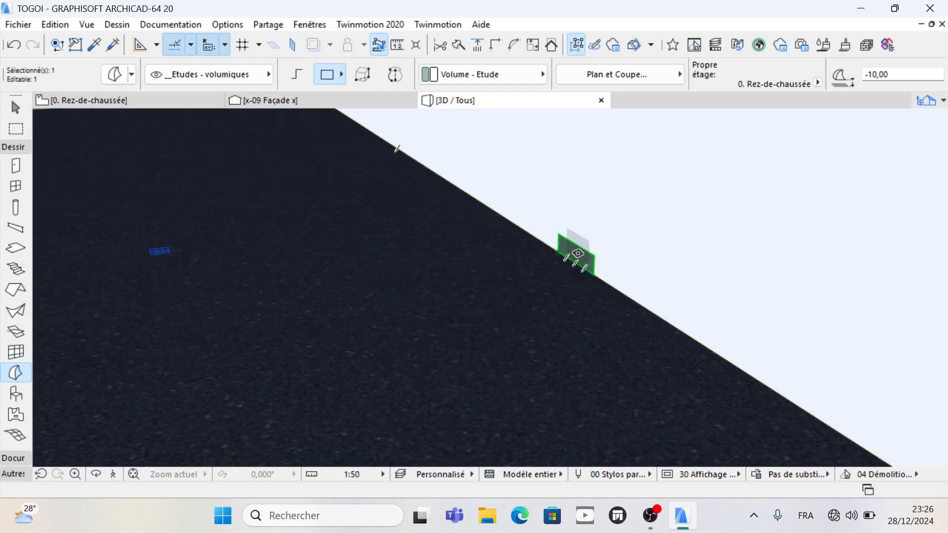
click(575, 257)
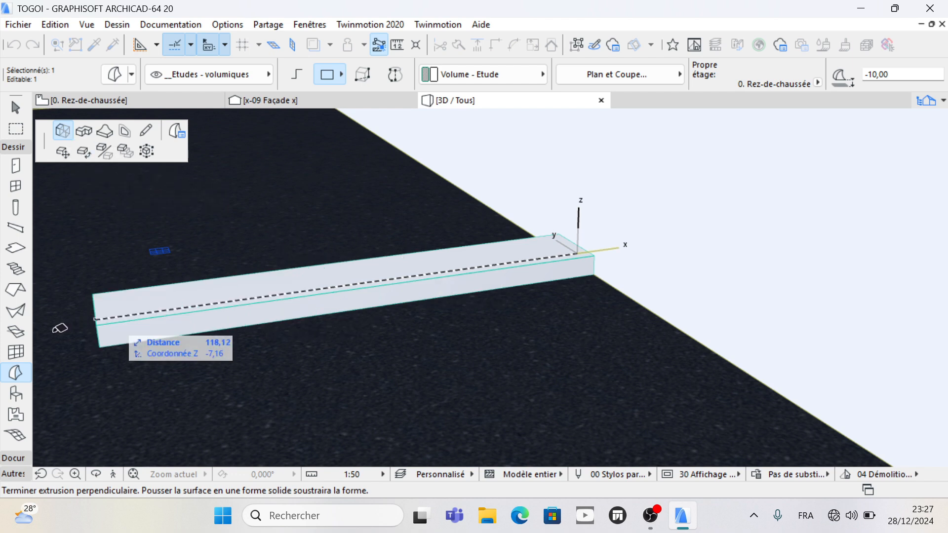
scroll(705, 158, up, 5)
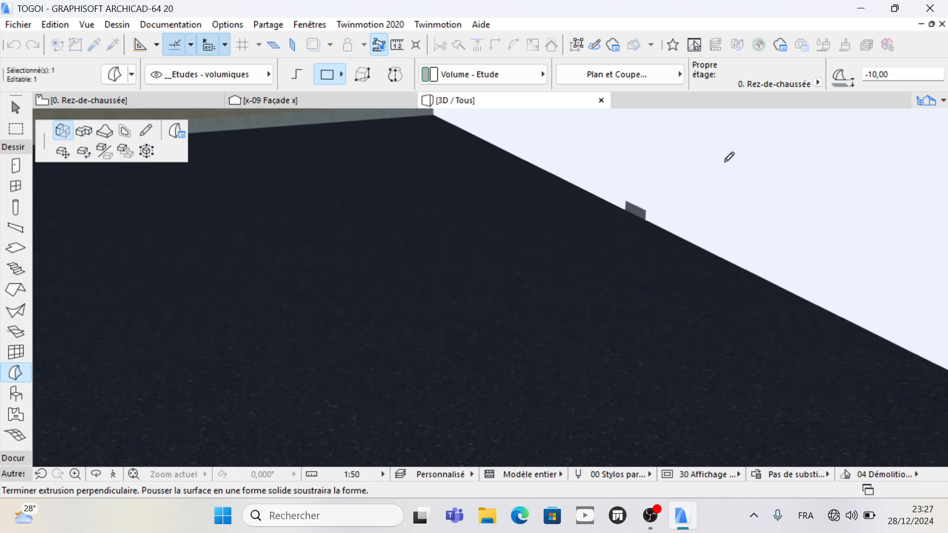
scroll(859, 240, down, 5)
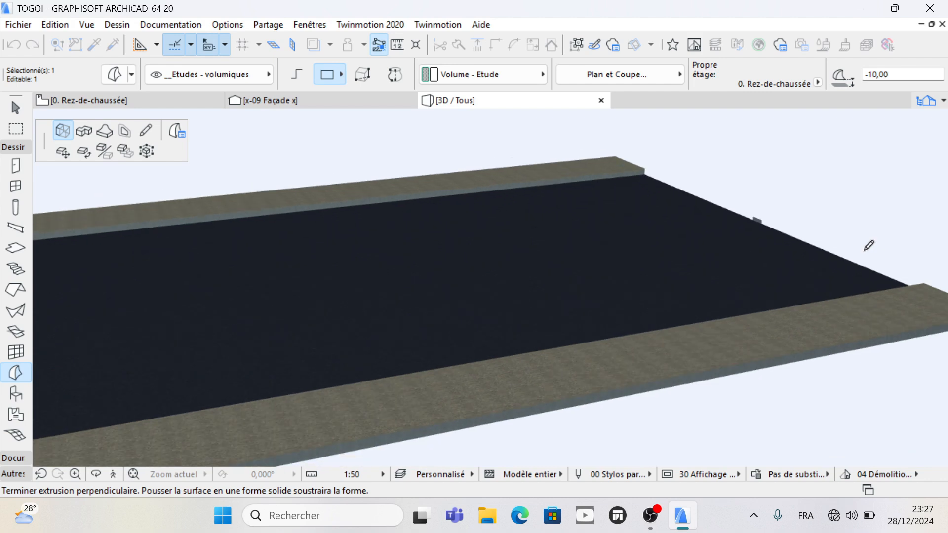
scroll(872, 246, down, 1)
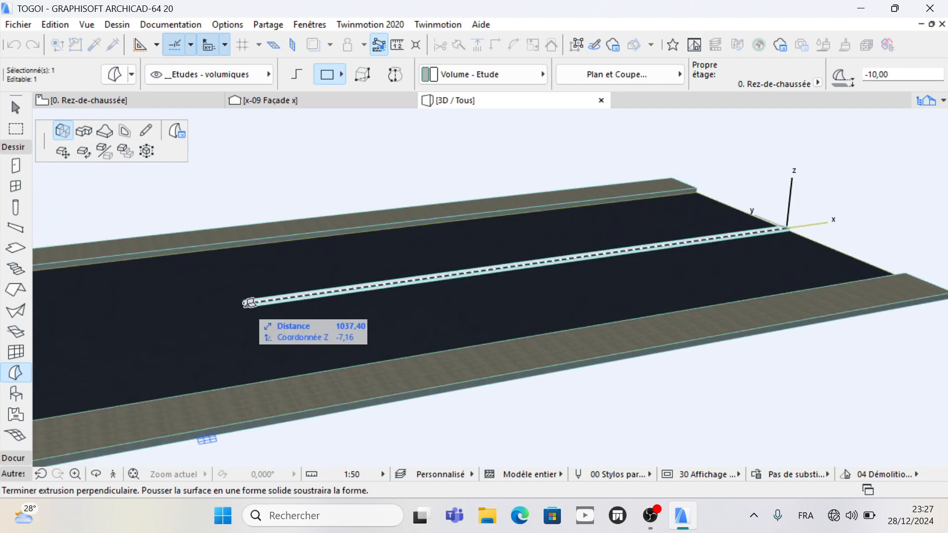
scroll(839, 211, down, 4)
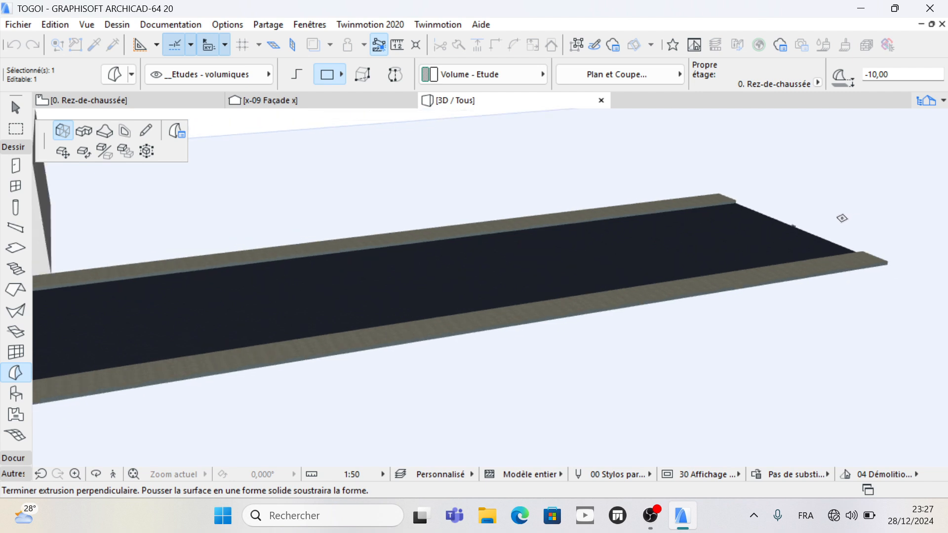
scroll(842, 218, down, 5)
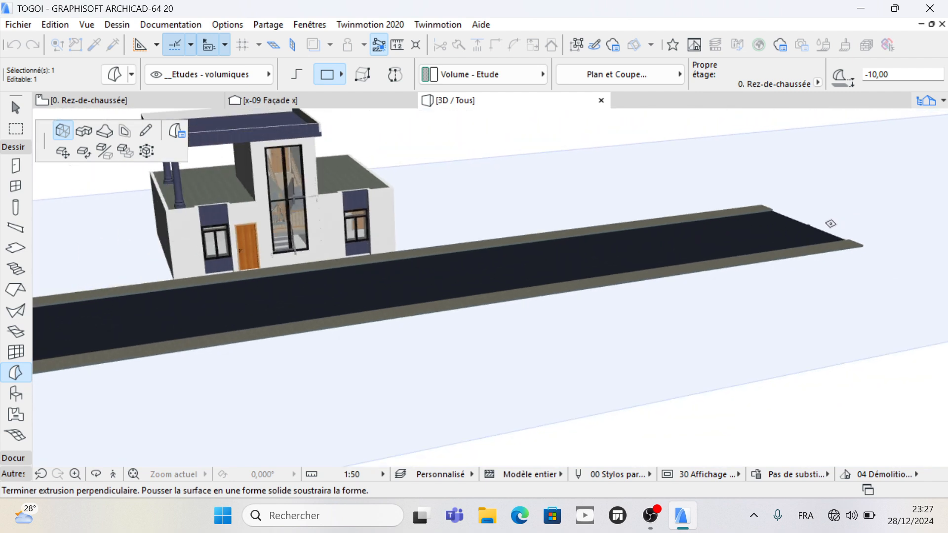
scroll(831, 224, down, 4)
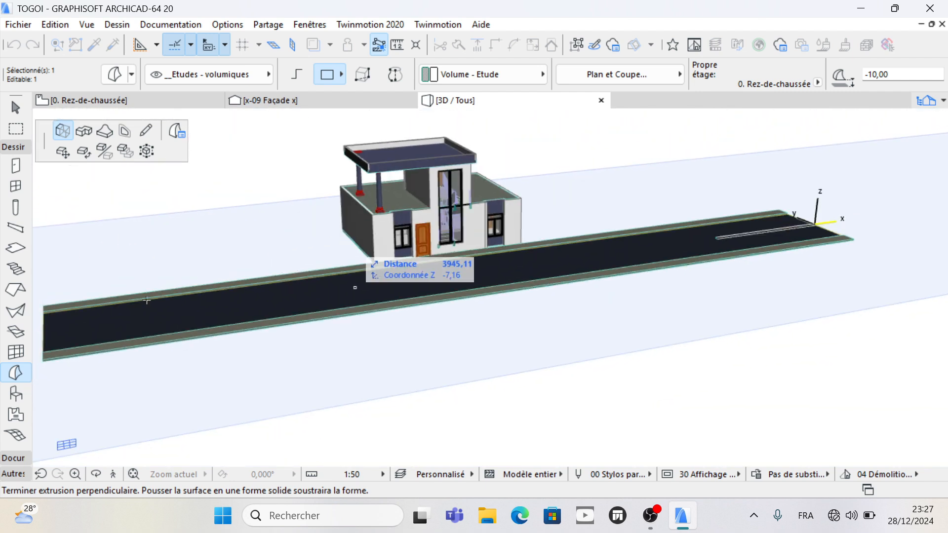
scroll(523, 264, down, 2)
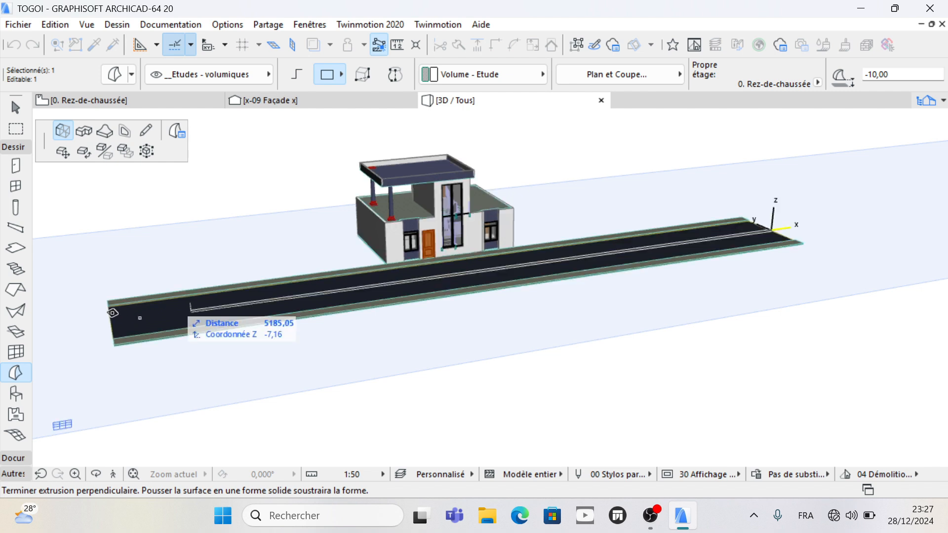
scroll(123, 313, up, 5)
scroll(123, 313, up, 3)
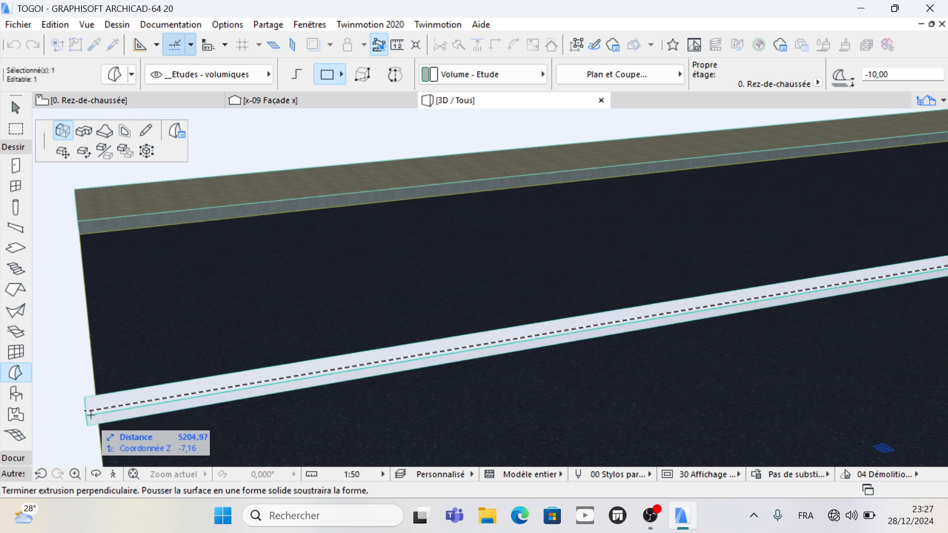
click(100, 413)
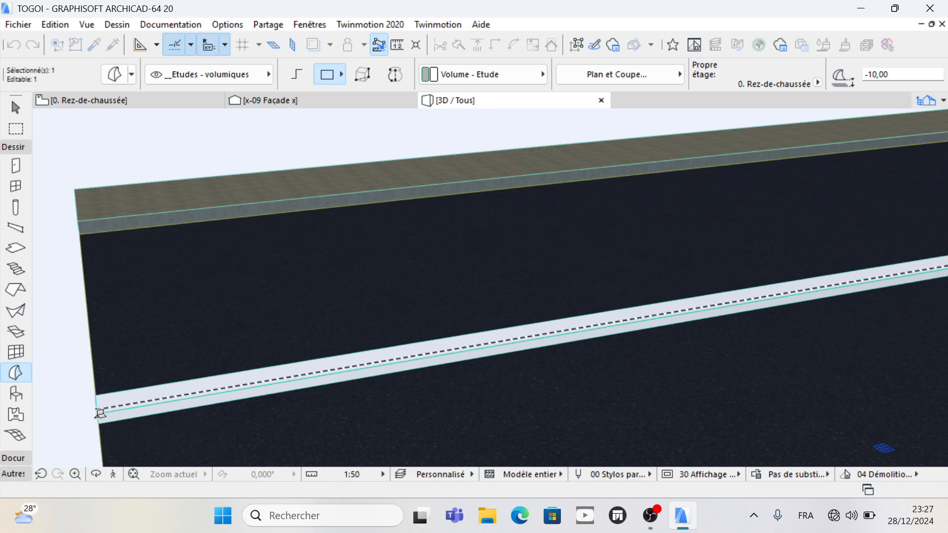
scroll(106, 369, down, 5)
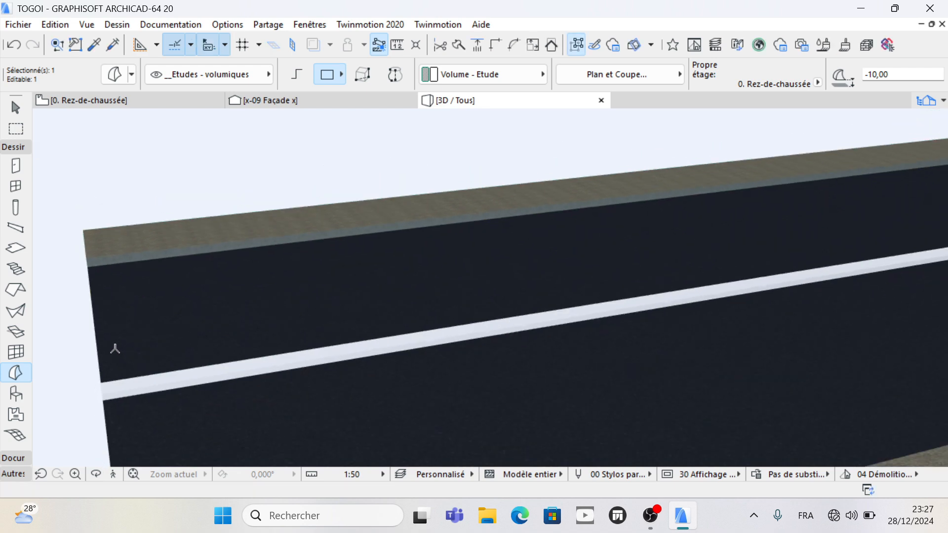
key(Escape)
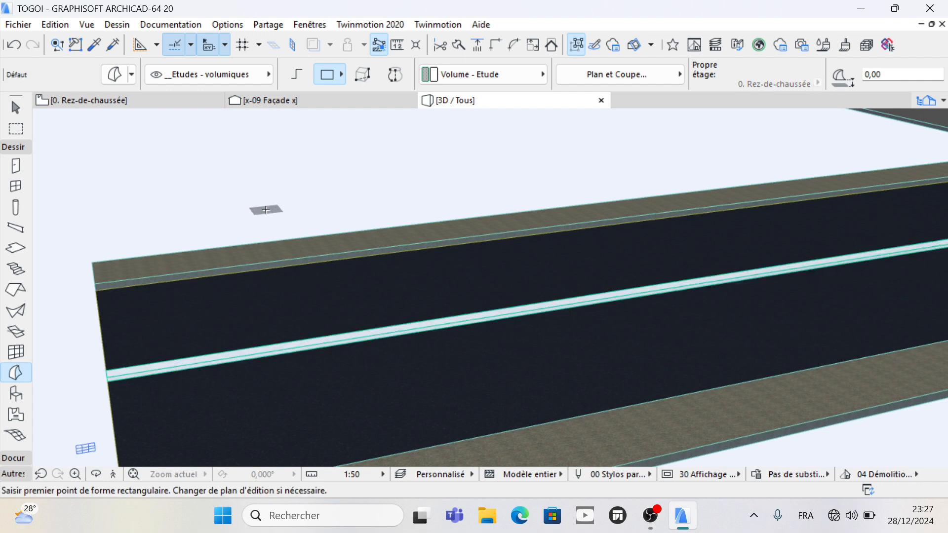
- In the x-09 façade view, lower the marking morph into the road in two vertical moves, to an elevation of about -13.58
click(327, 101)
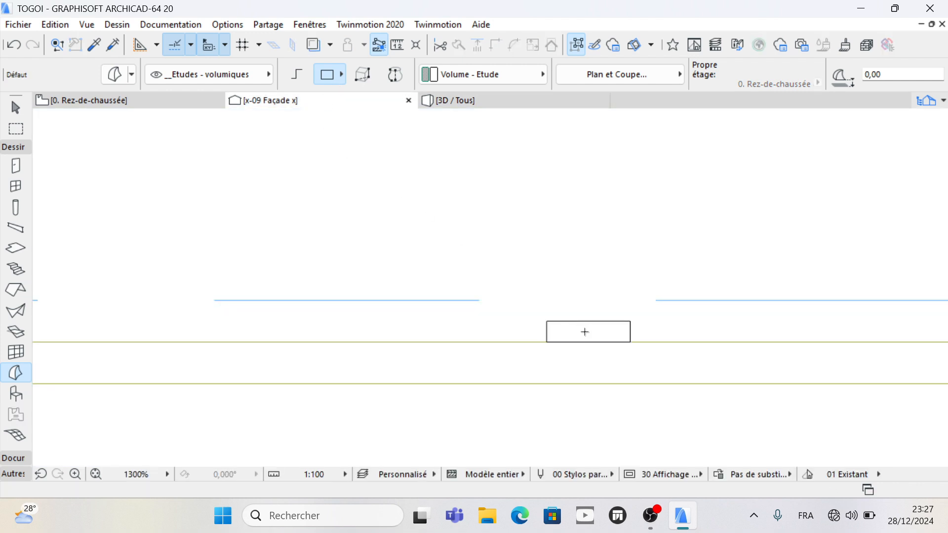
scroll(584, 331, up, 2)
click(602, 330)
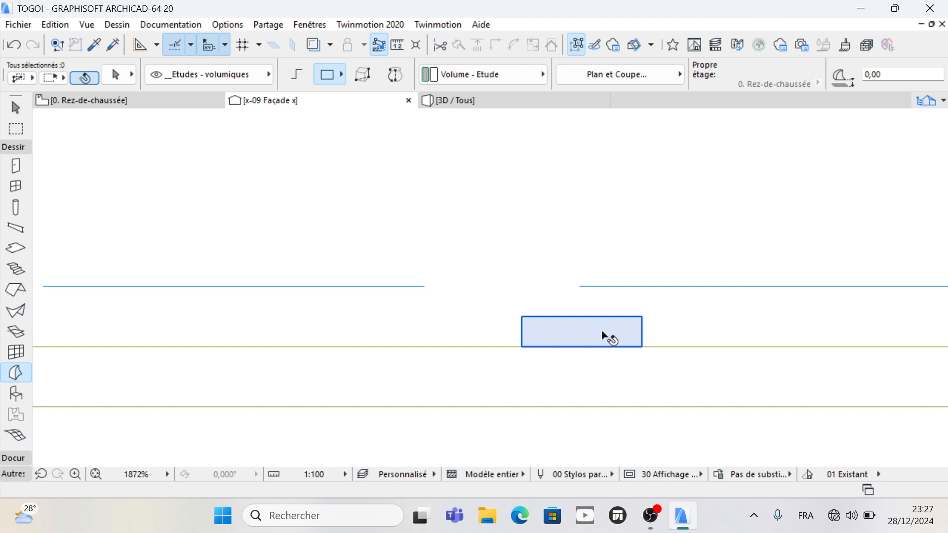
click(639, 346)
click(642, 346)
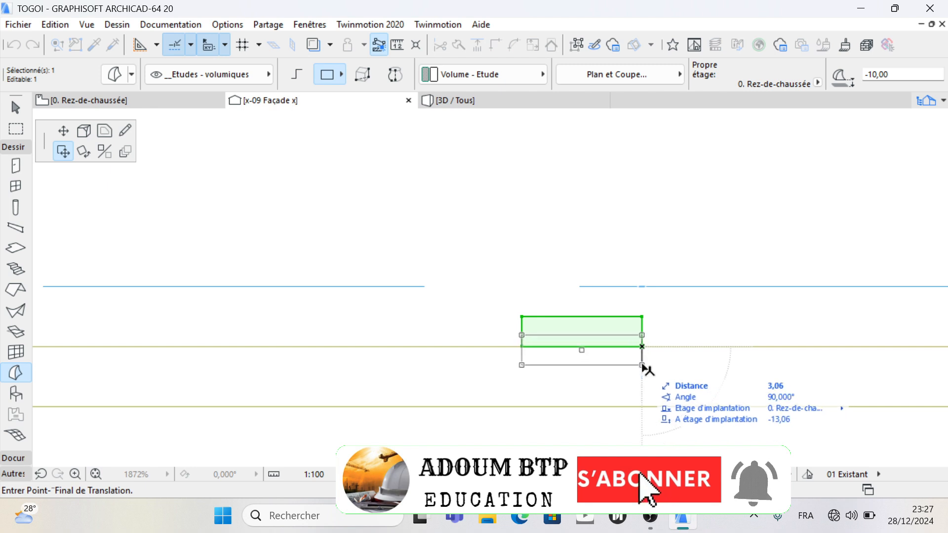
click(642, 365)
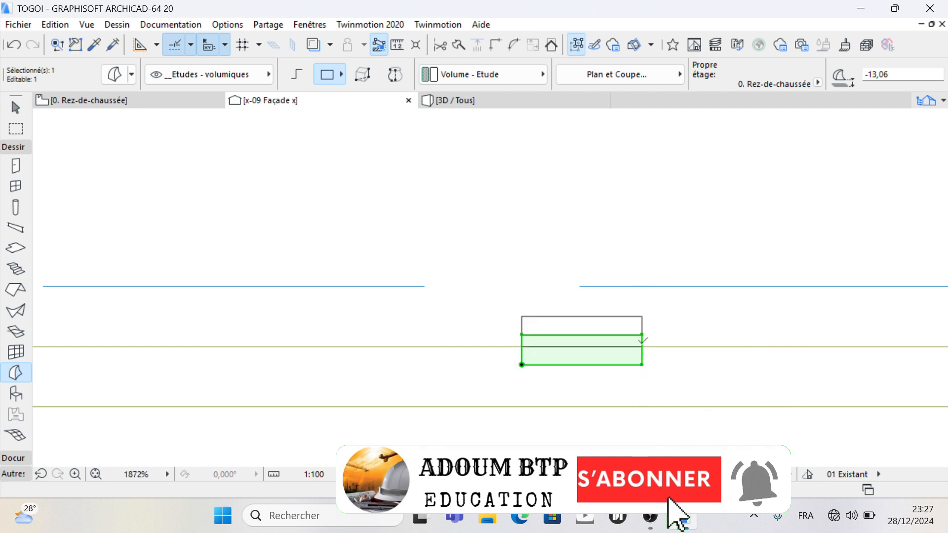
scroll(638, 341, up, 3)
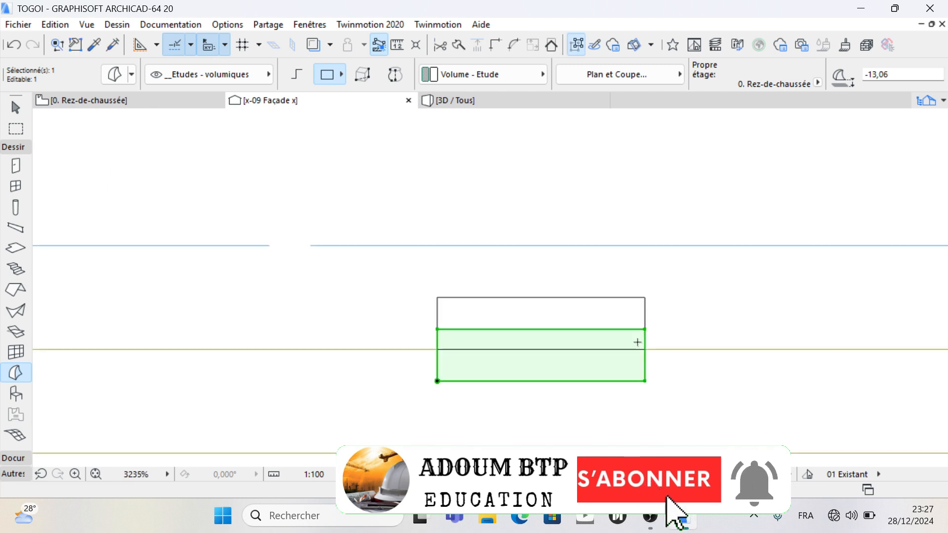
click(644, 381)
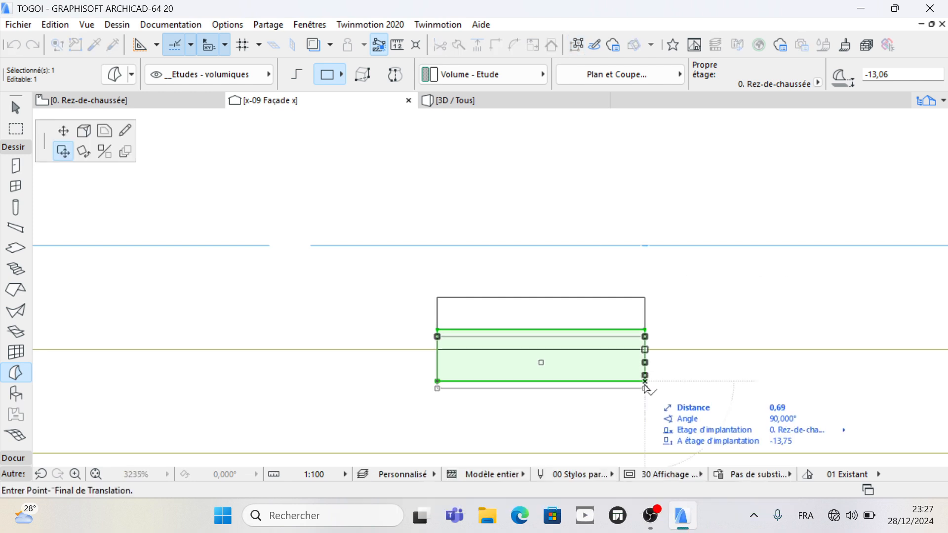
click(645, 387)
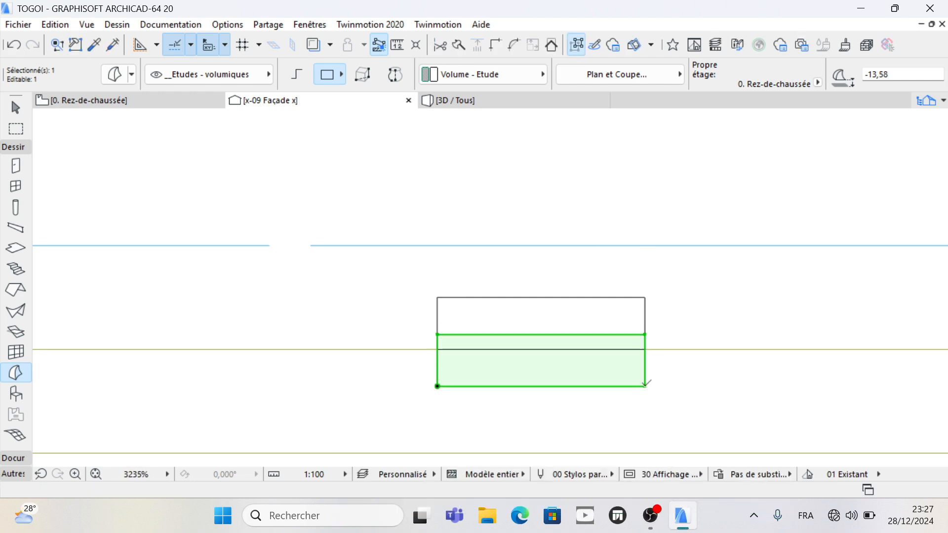
- Delete the two vertical sides and the upper line of the sketched profile rectangle around the marking morph
click(642, 312)
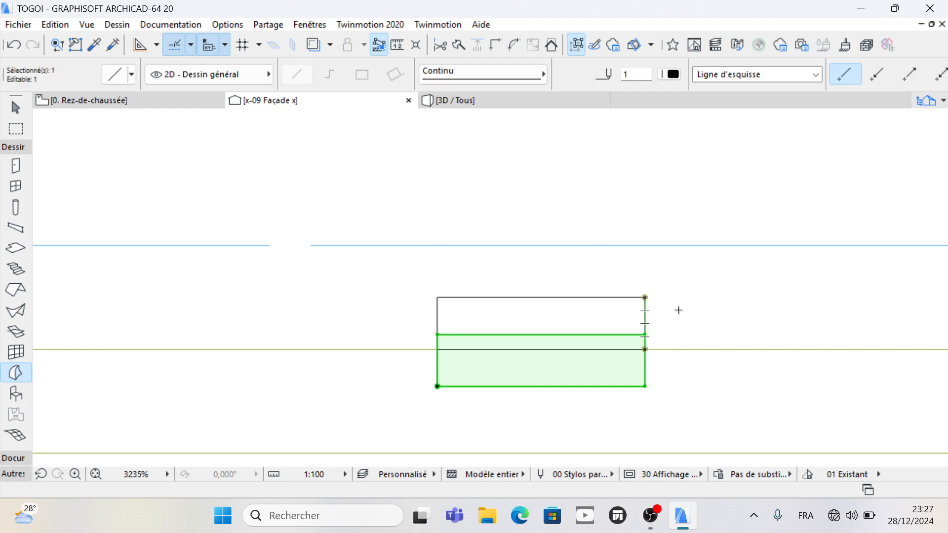
shift+click(645, 313)
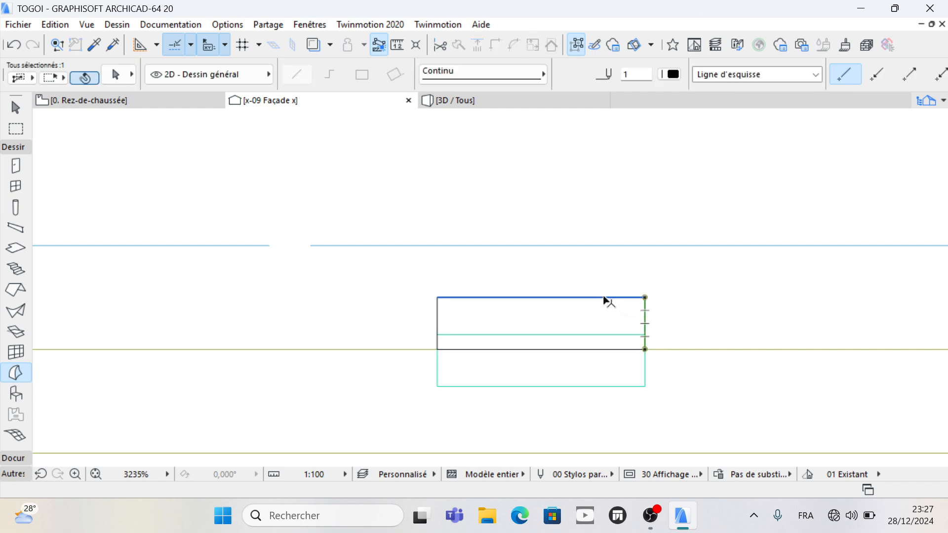
shift+click(437, 314)
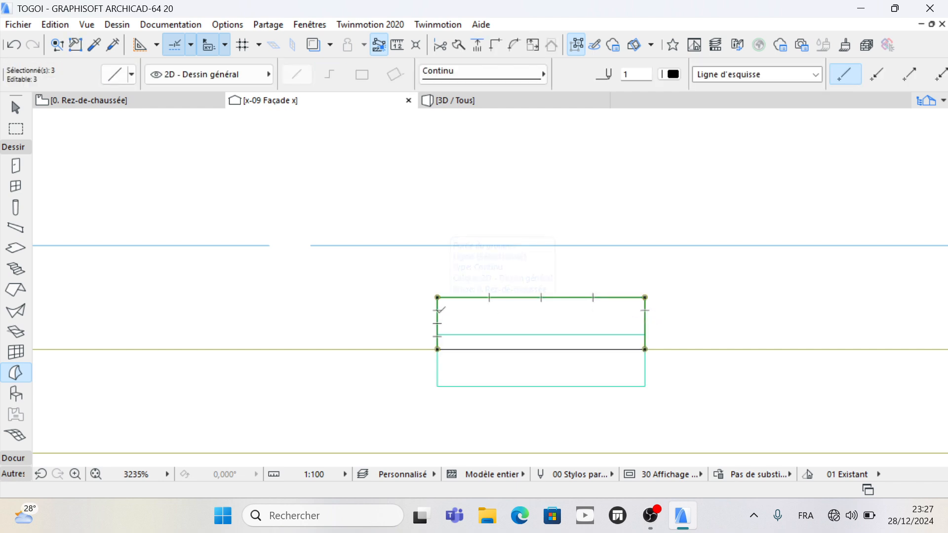
key(Escape)
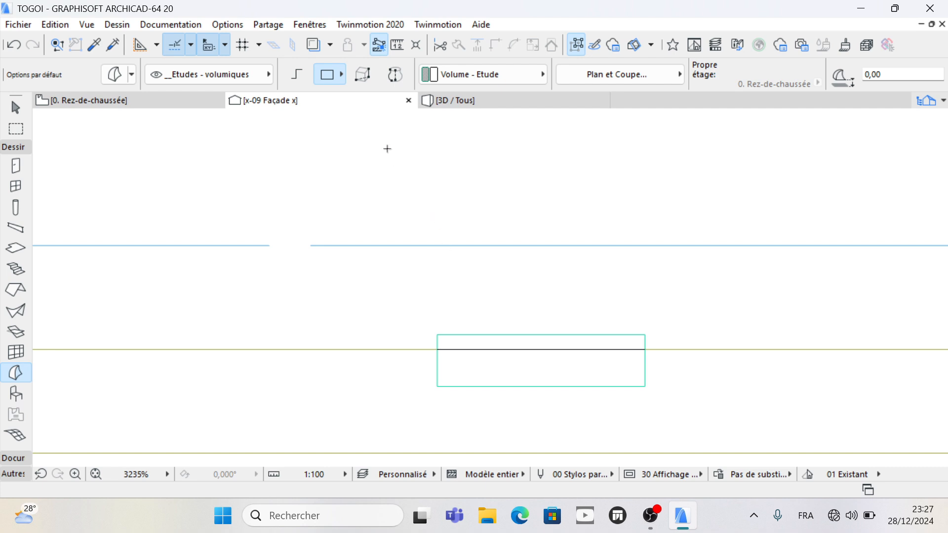
- Examine in the 3D view how the white marking sits in the road, at its end face and along the house front
click(478, 101)
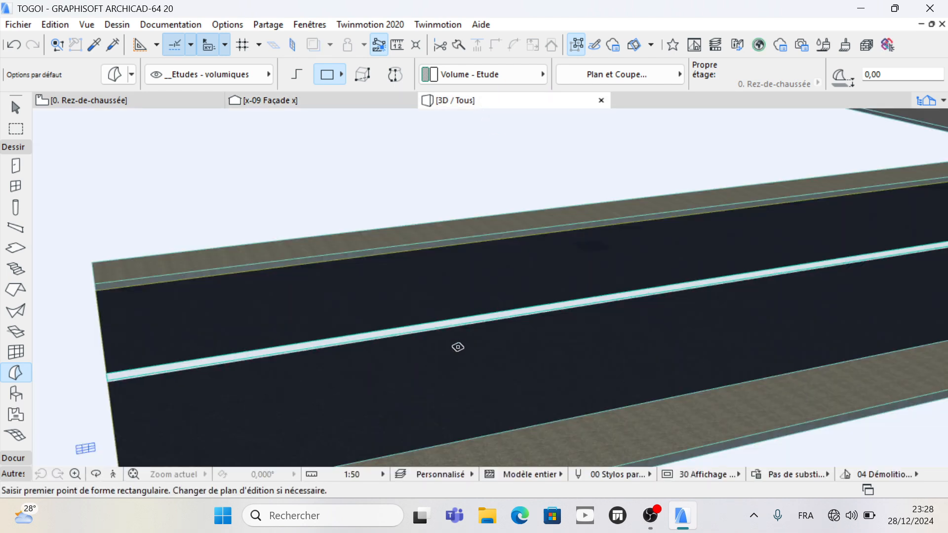
scroll(477, 300, down, 5)
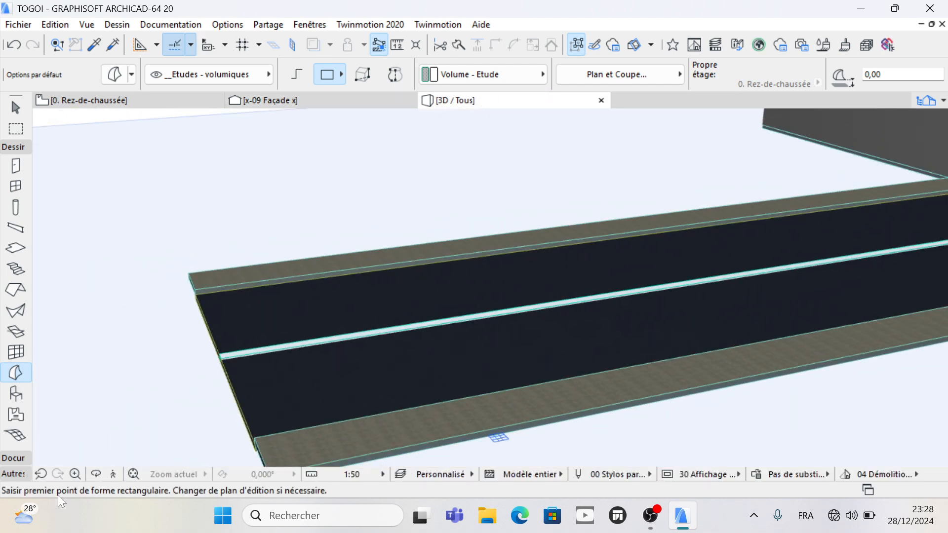
click(95, 473)
mouse_move(148, 460)
mouse_down()
mouse_move(192, 435)
mouse_move(333, 413)
mouse_move(360, 353)
mouse_move(345, 323)
mouse_move(360, 345)
mouse_move(377, 313)
mouse_move(441, 328)
mouse_move(468, 311)
mouse_move(459, 306)
mouse_up()
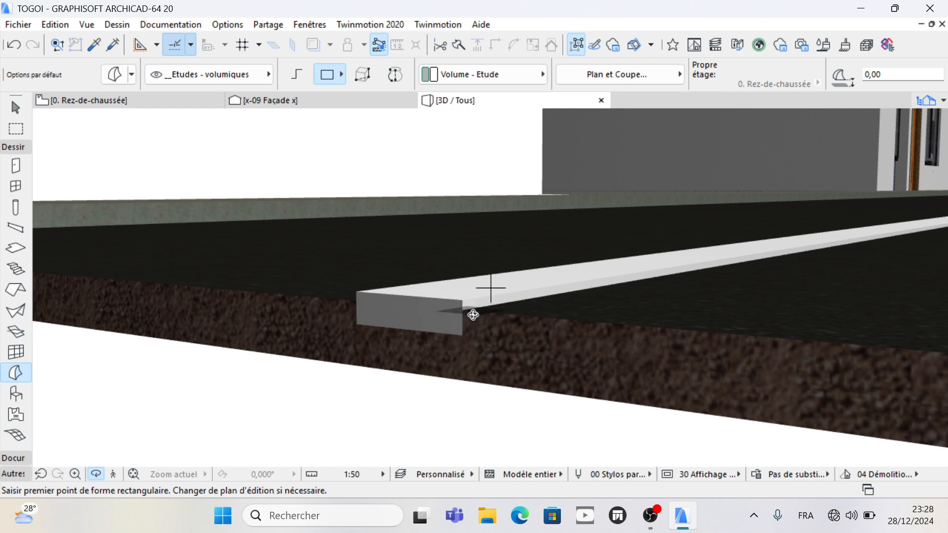
drag(381, 355, 306, 403)
drag(549, 327, 117, 363)
scroll(117, 364, down, 1)
scroll(423, 430, down, 5)
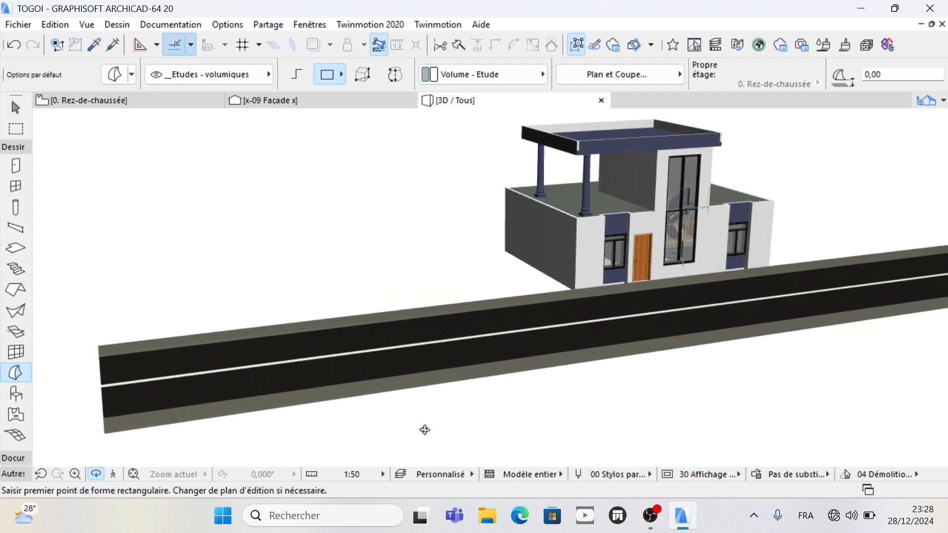
drag(757, 273, 751, 383)
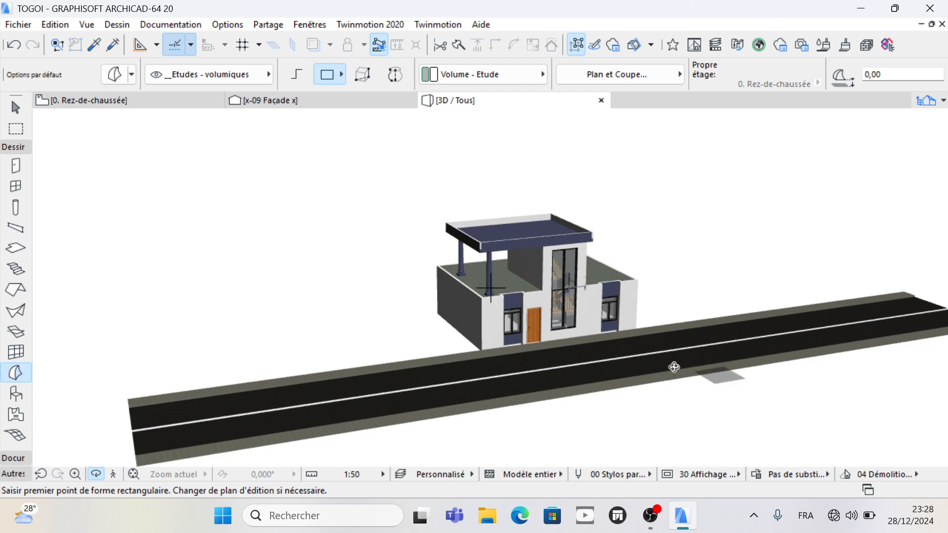
drag(672, 366, 597, 372)
scroll(647, 363, up, 4)
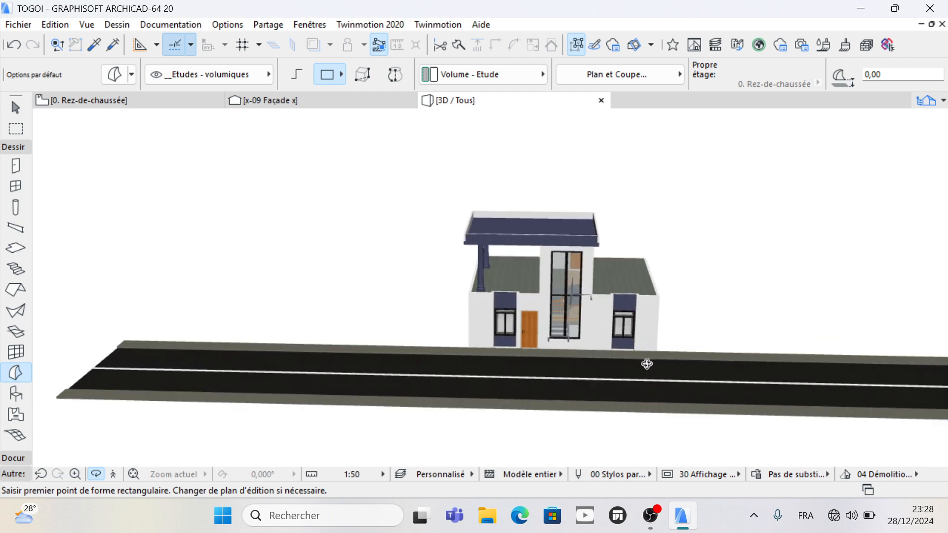
scroll(467, 383, down, 3)
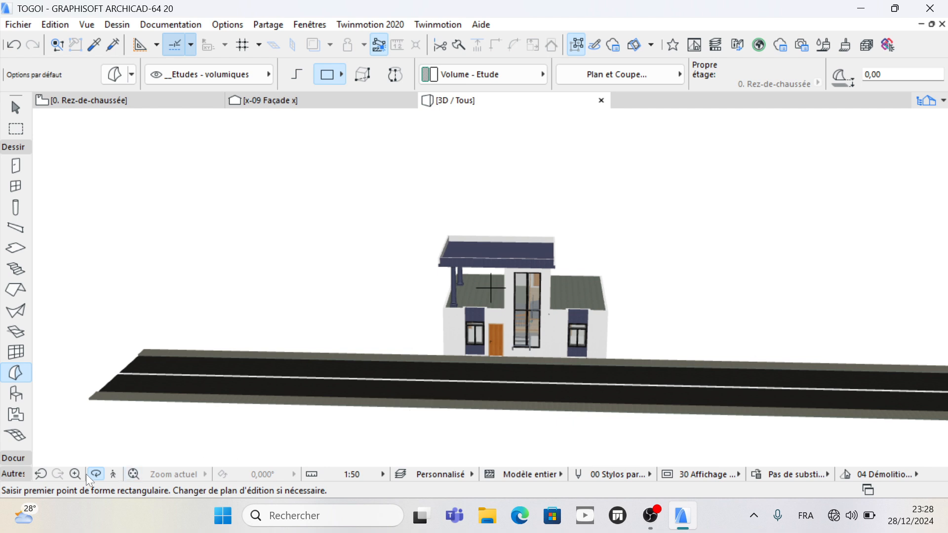
- In the ground-floor plan, place the car object Voiture 05 20 in the road lane nearest the house, rotated 180°
click(147, 103)
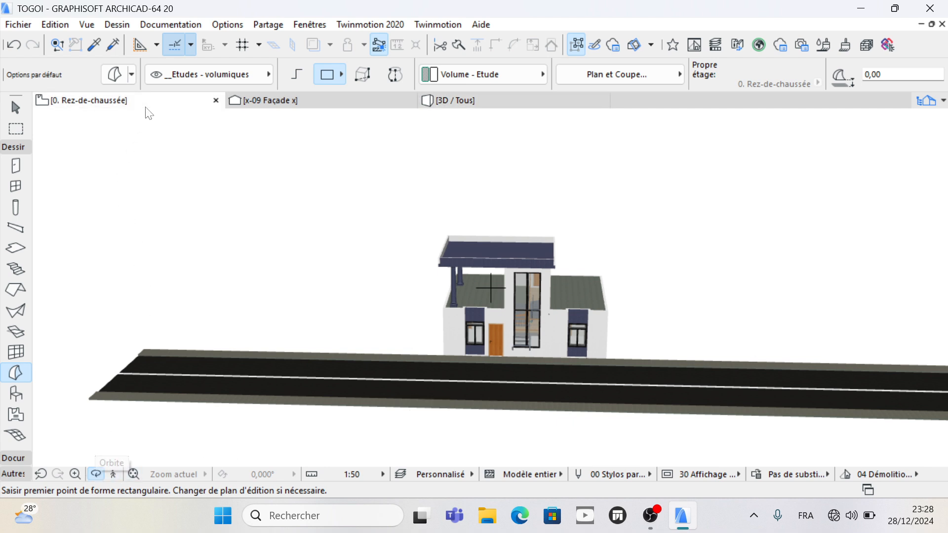
scroll(724, 314, up, 2)
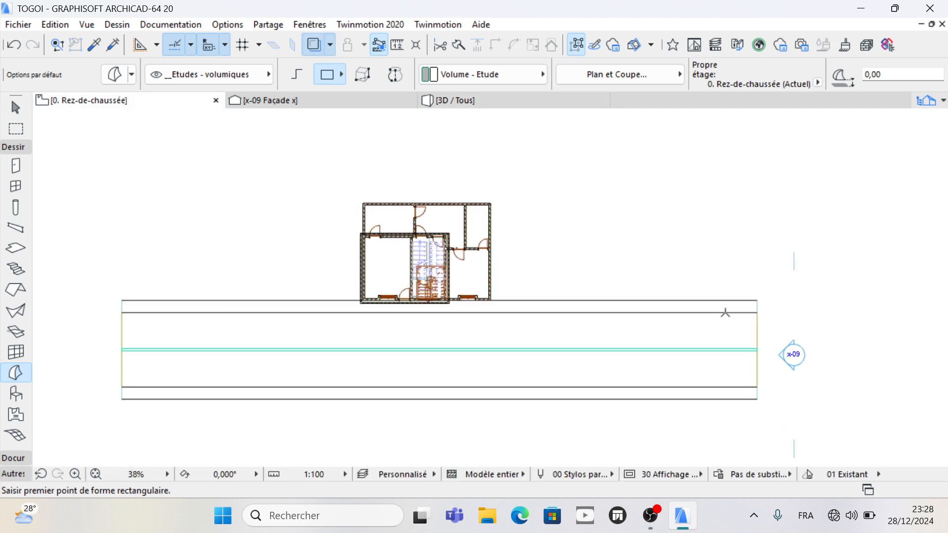
click(16, 395)
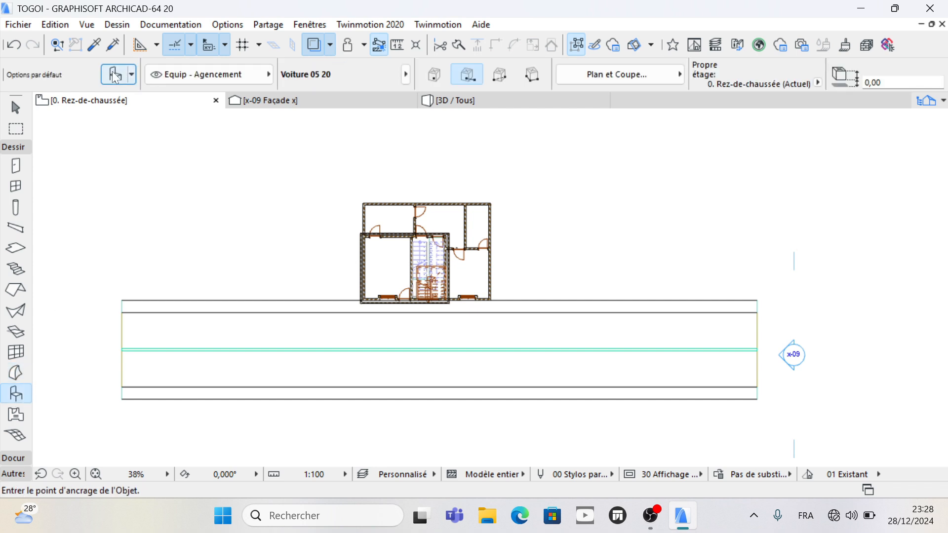
click(115, 75)
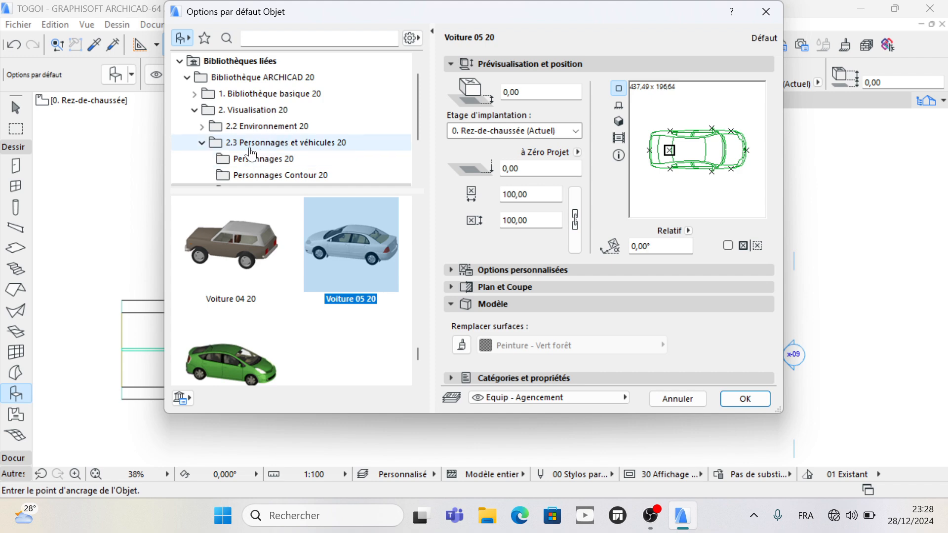
scroll(327, 144, down, 1)
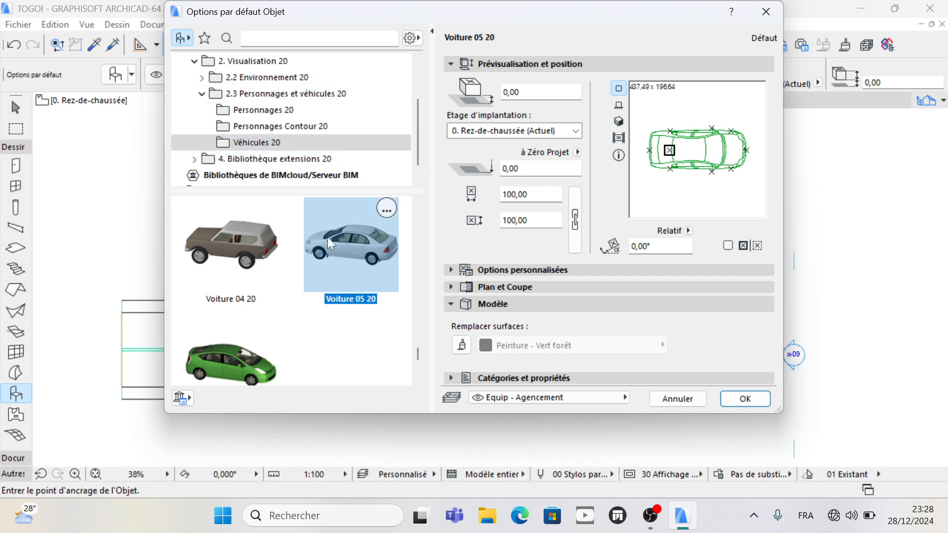
click(755, 399)
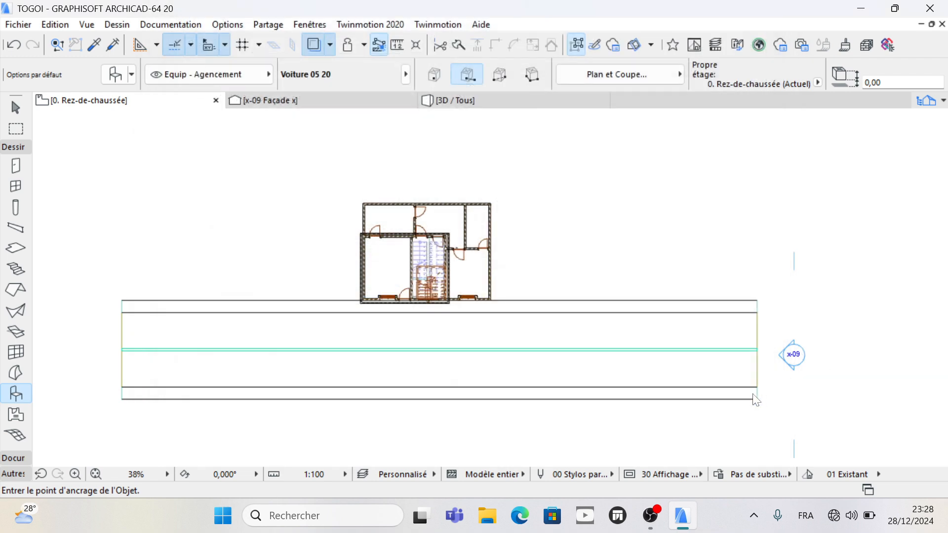
click(582, 335)
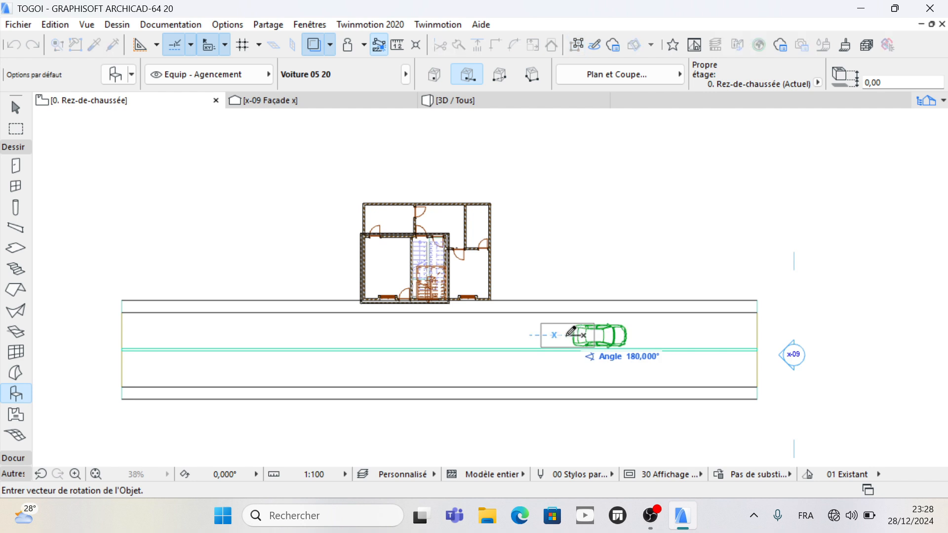
click(554, 333)
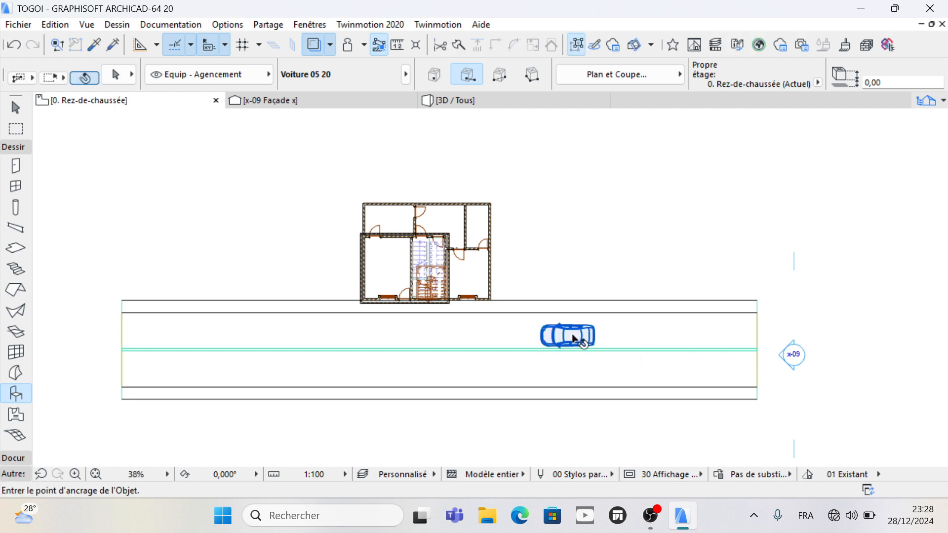
- Move the placed car slightly toward the house so it sits centred in its lane
shift+click(573, 335)
click(583, 334)
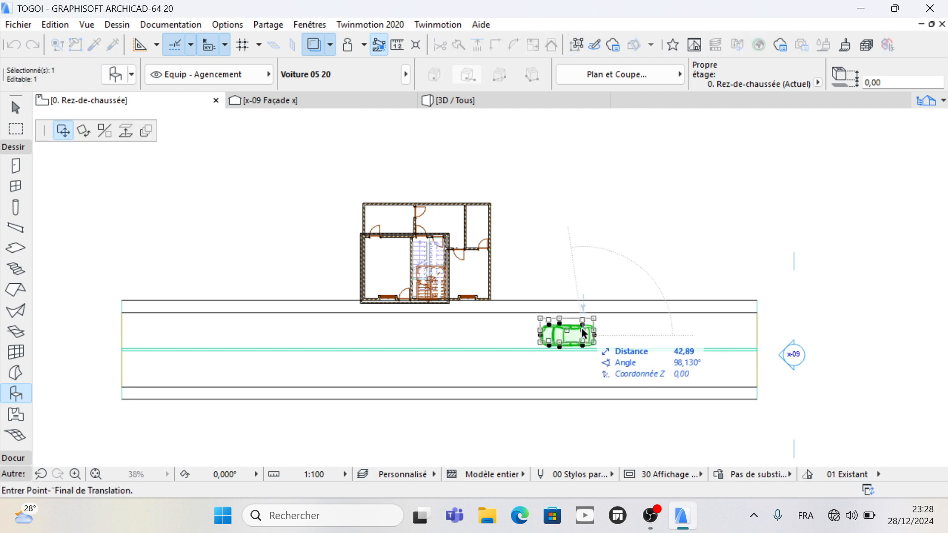
scroll(583, 334, up, 2)
scroll(582, 328, up, 4)
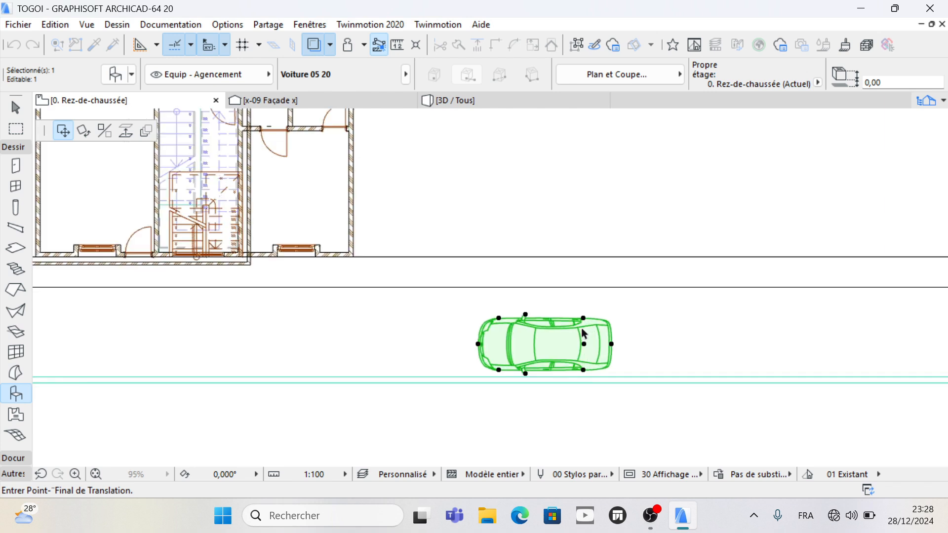
click(585, 330)
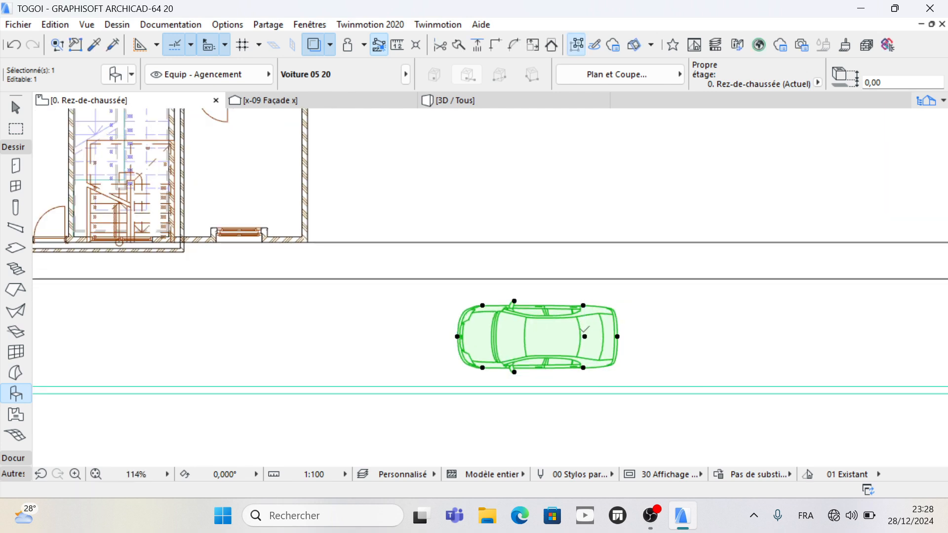
key(Escape)
scroll(641, 181, down, 6)
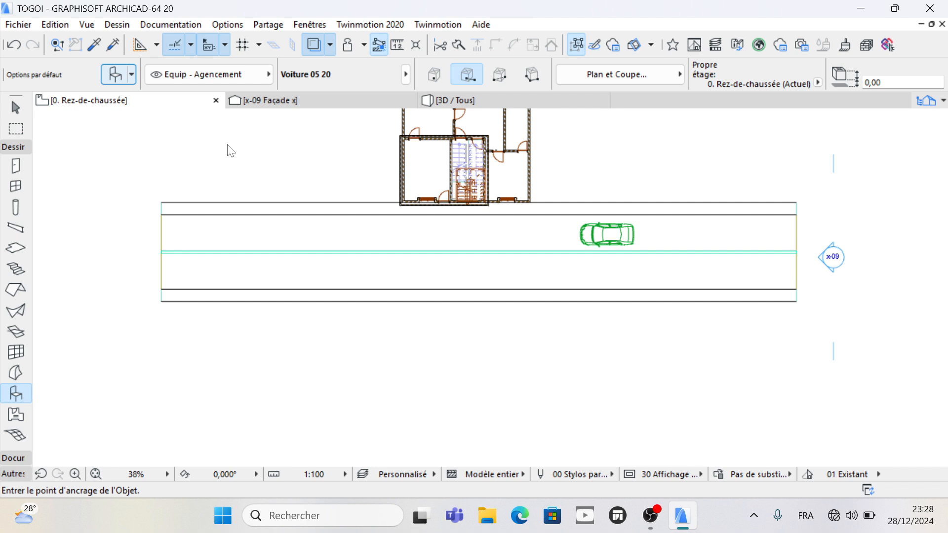
- Place the vehicle object Pick-up 20 in the far lane near the road's left end, facing opposite to the car
key(ctrl+t)
scroll(348, 257, up, 2)
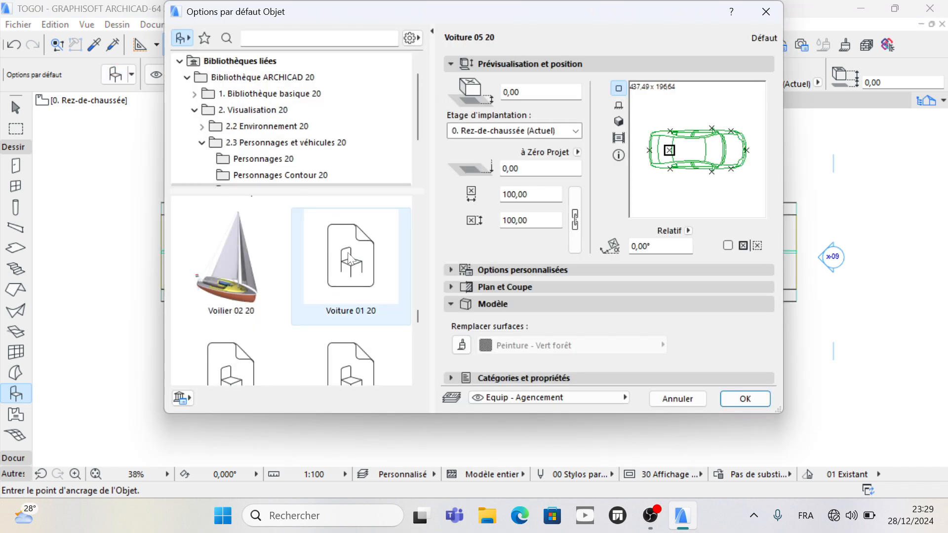
scroll(349, 258, up, 5)
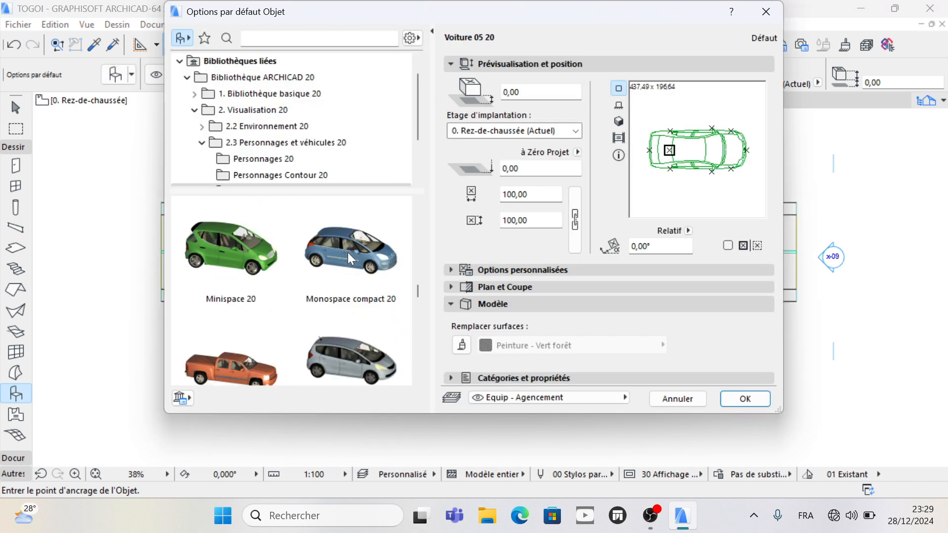
click(264, 365)
scroll(264, 365, down, 1)
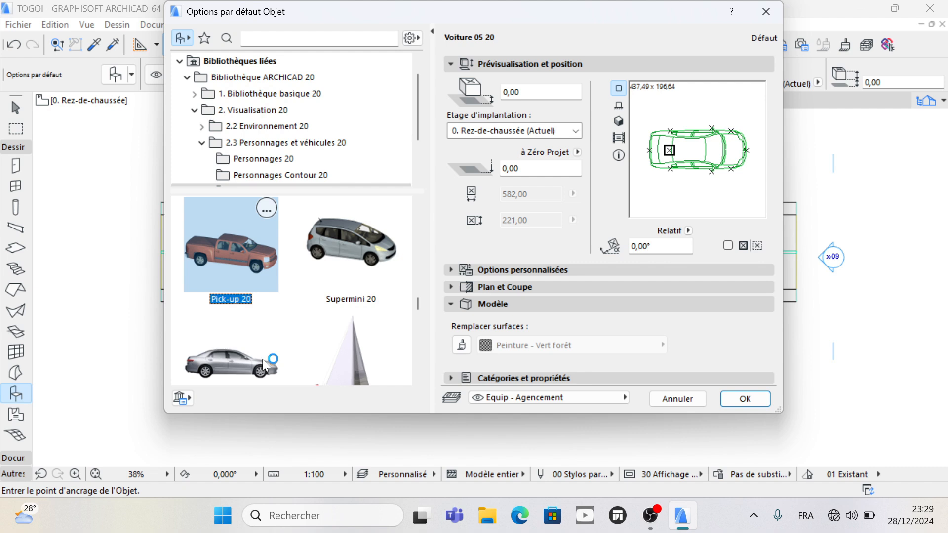
click(744, 398)
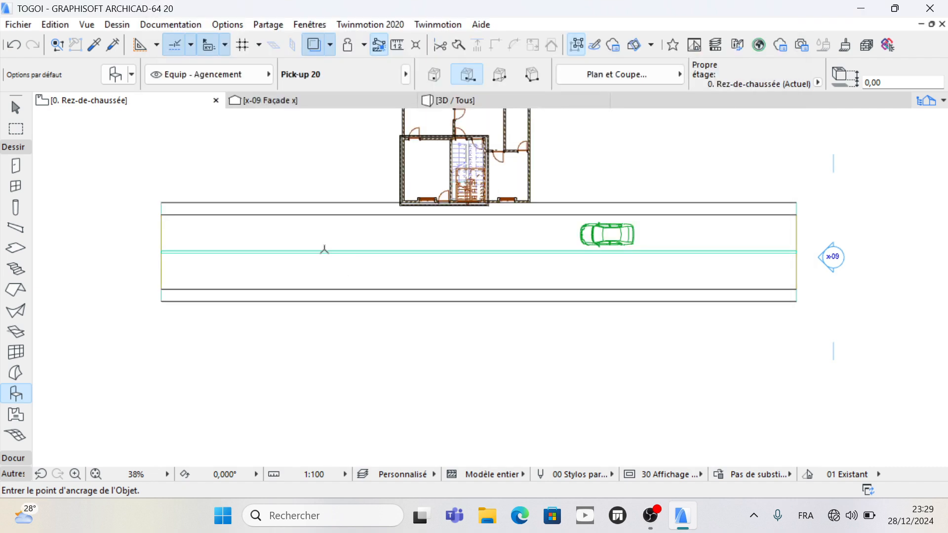
click(288, 271)
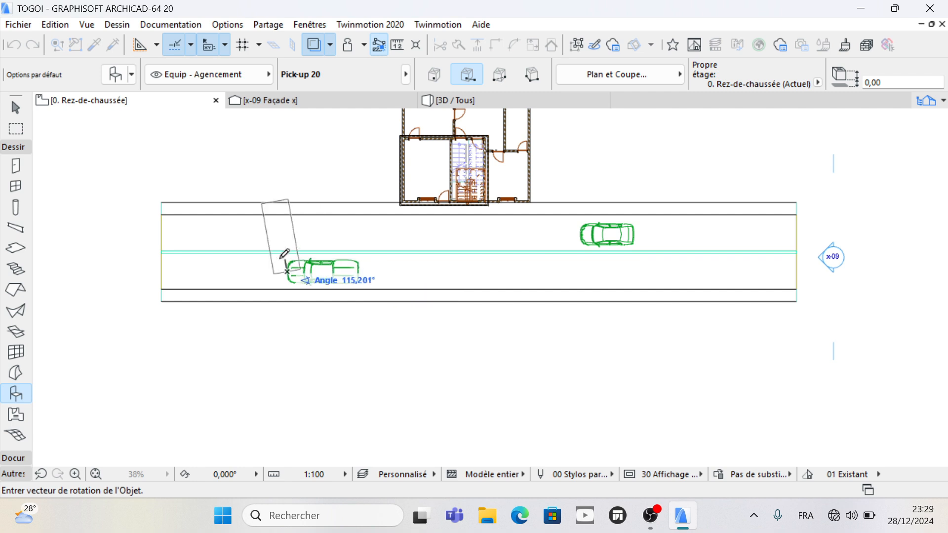
click(267, 271)
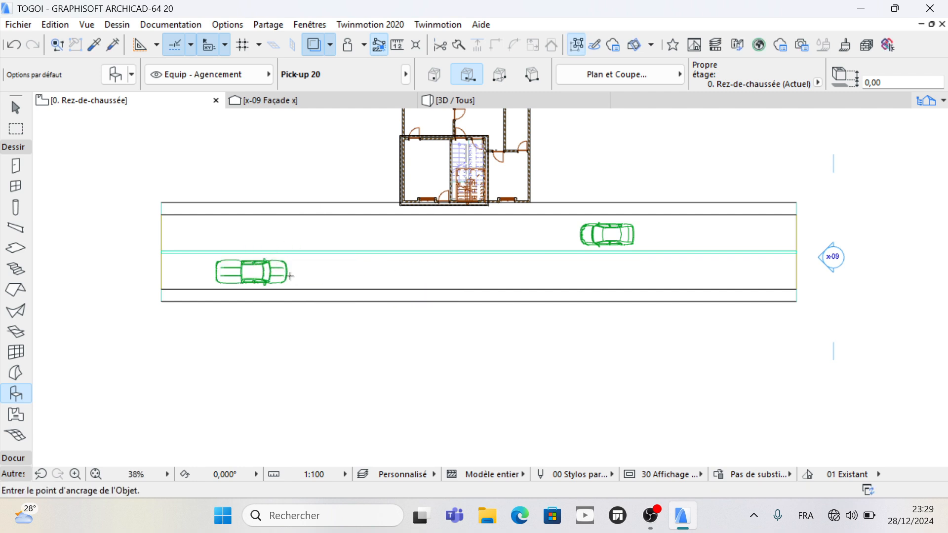
- Examine in the 3D view how the two vehicles sit on the road in front of the house
click(475, 101)
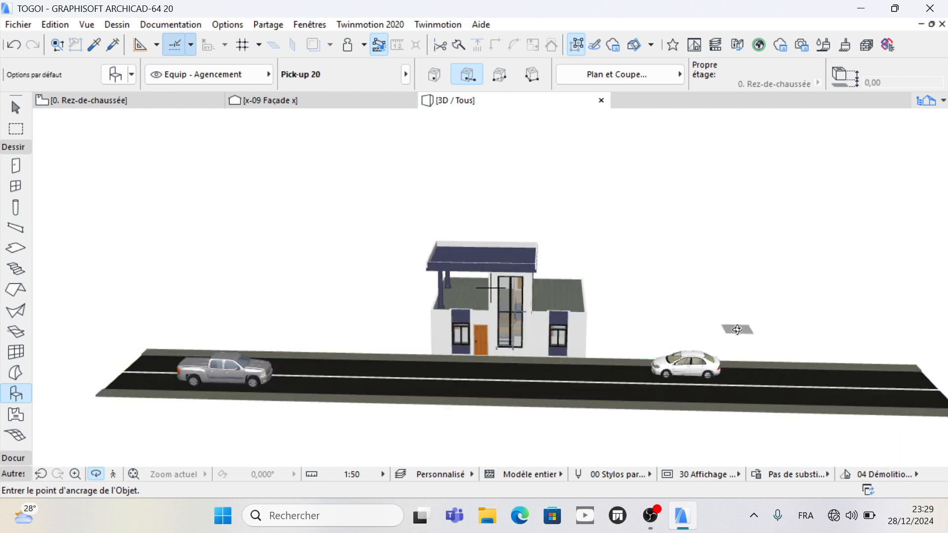
scroll(660, 338, up, 2)
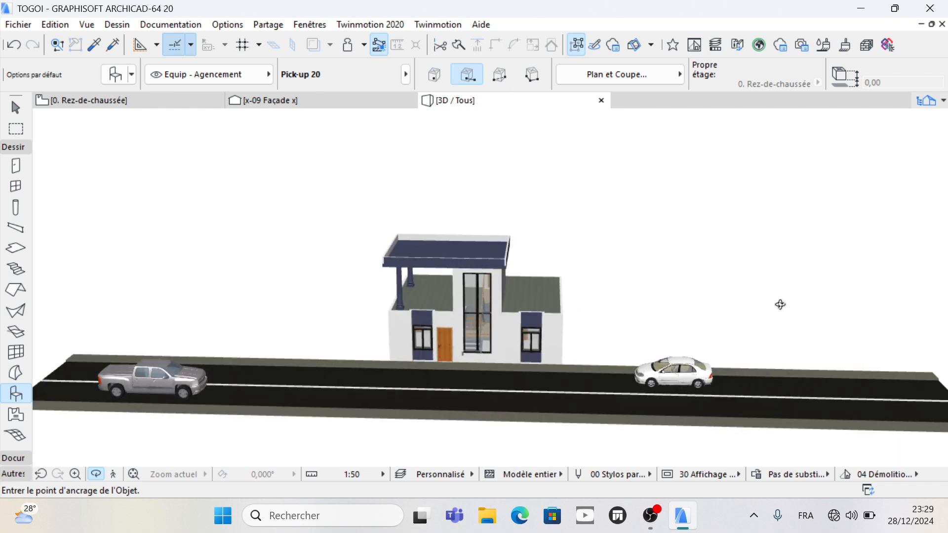
shift+middle_drag(514, 314, 513, 297)
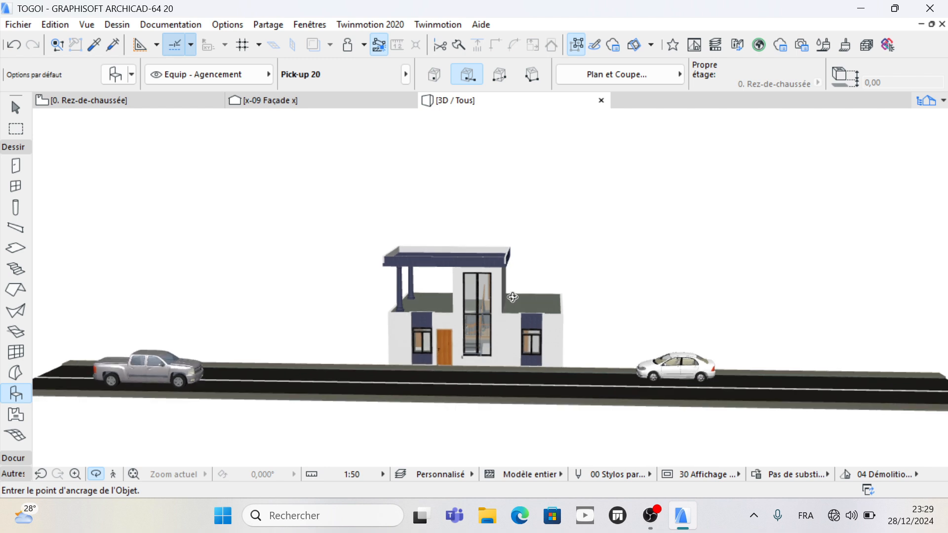
shift+middle_drag(626, 240, 604, 305)
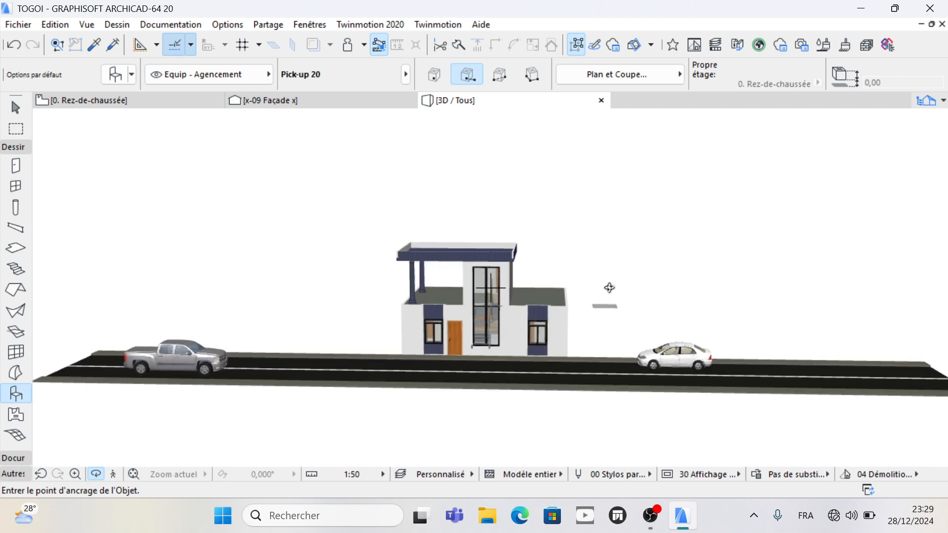
shift+middle_drag(668, 260, 551, 317)
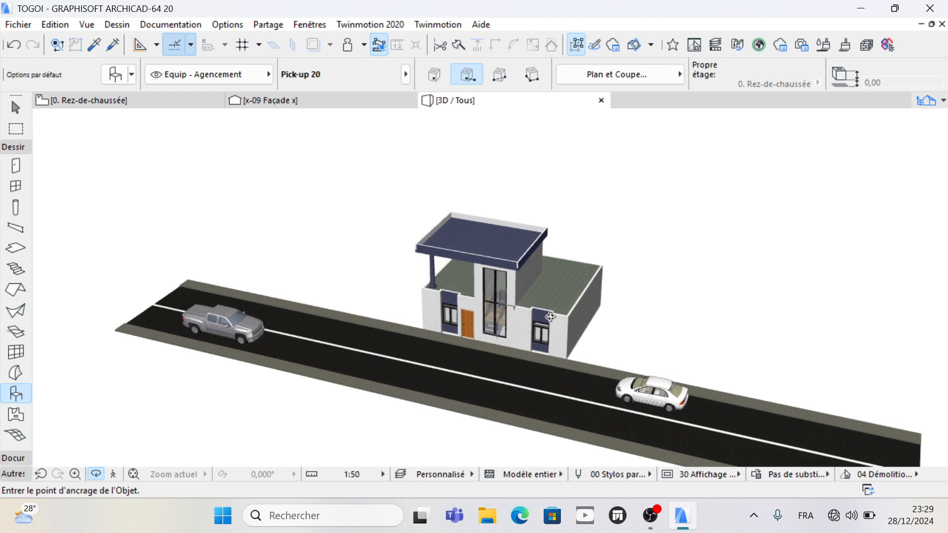
shift+middle_drag(331, 182, 552, 315)
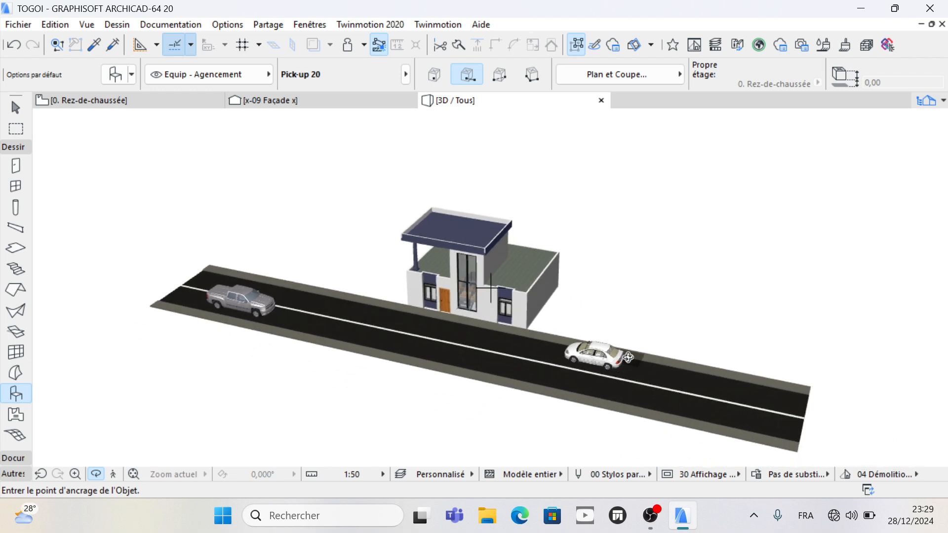
shift+middle_drag(628, 357, 628, 357)
shift+middle_drag(503, 270, 503, 259)
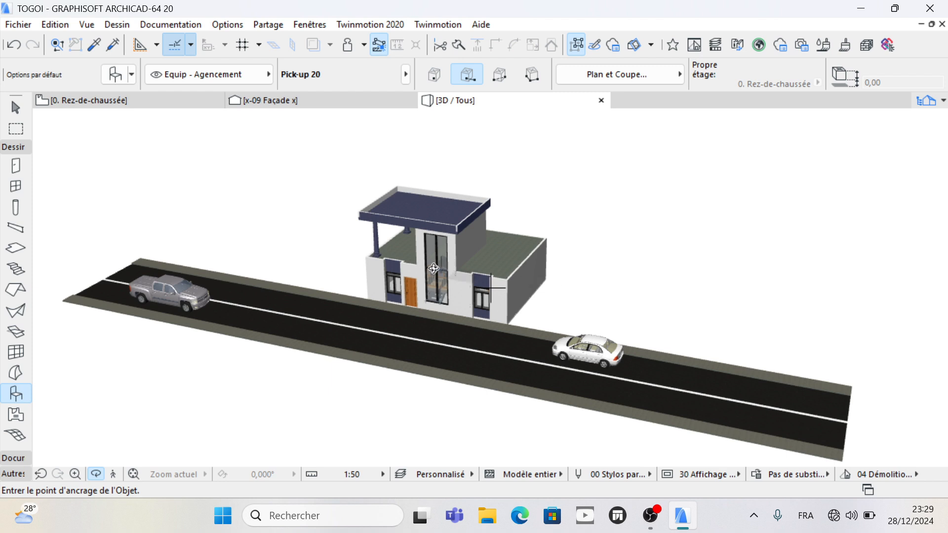
scroll(393, 266, up, 1)
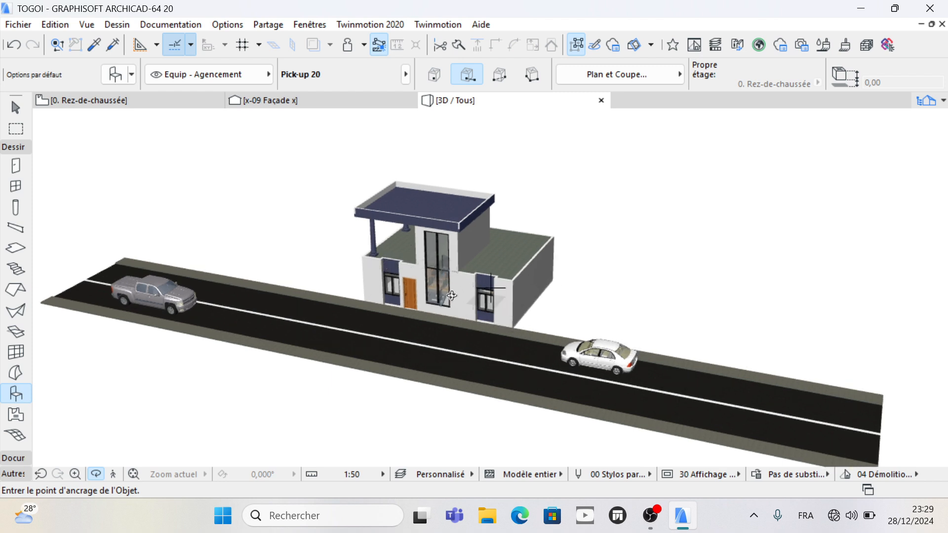
scroll(400, 237, up, 1)
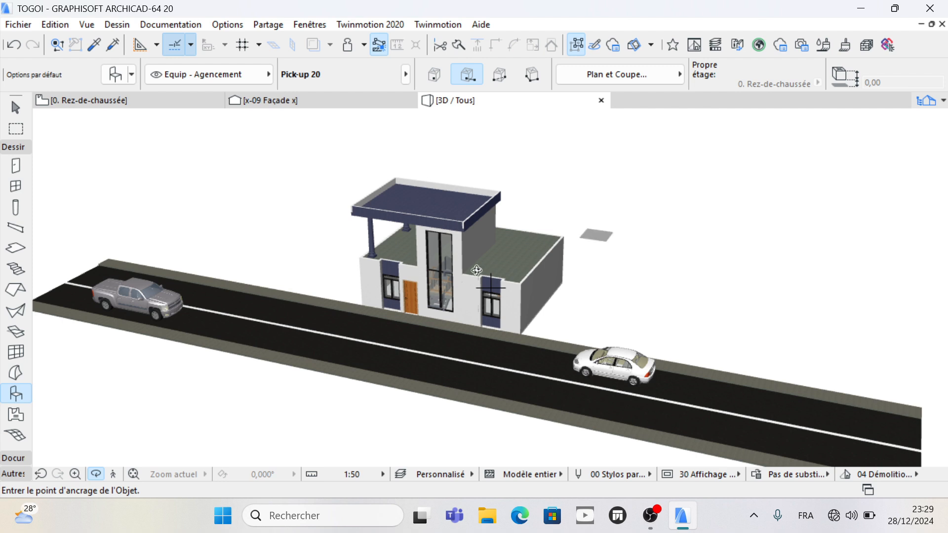
shift+middle_drag(359, 262, 404, 264)
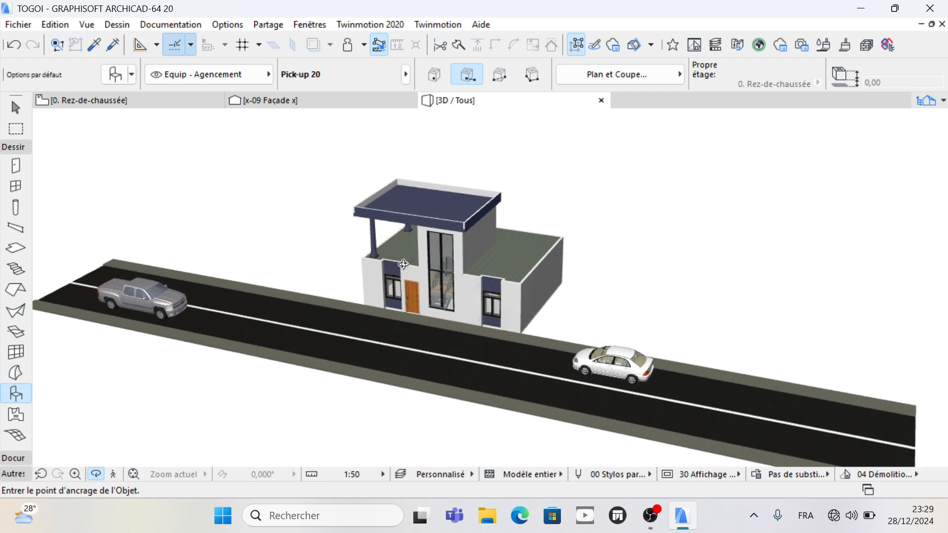